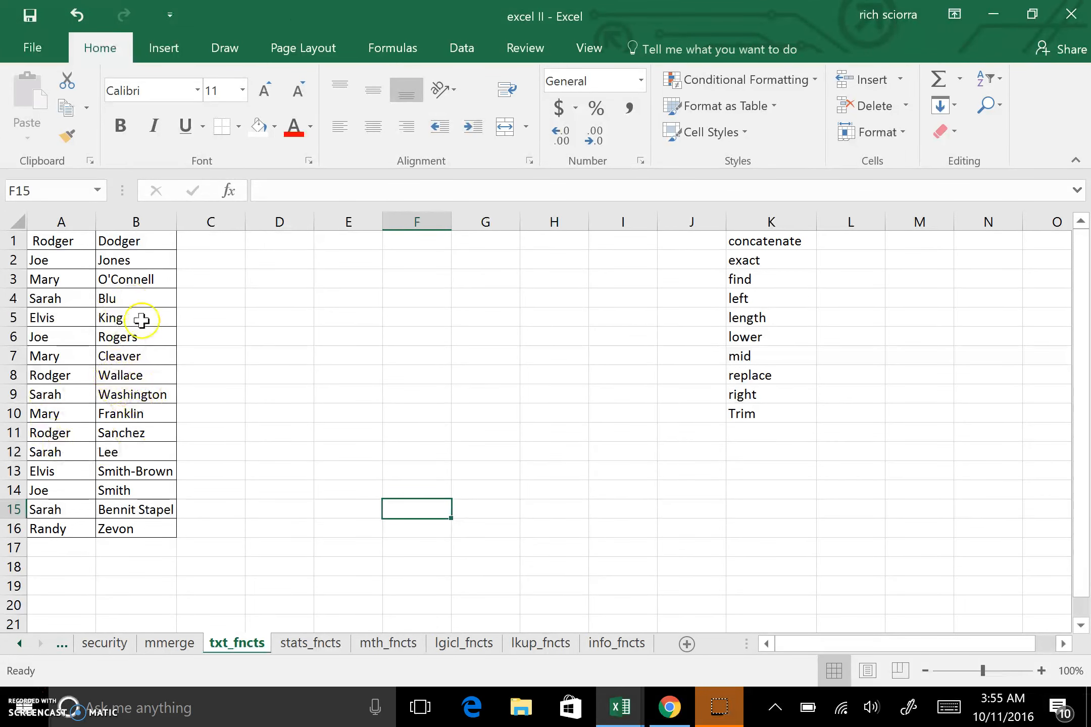
Open the last-name cells B4 and B8 for editing to inspect their contents.
{"action": "double_click", "coordinate": [104, 298]}
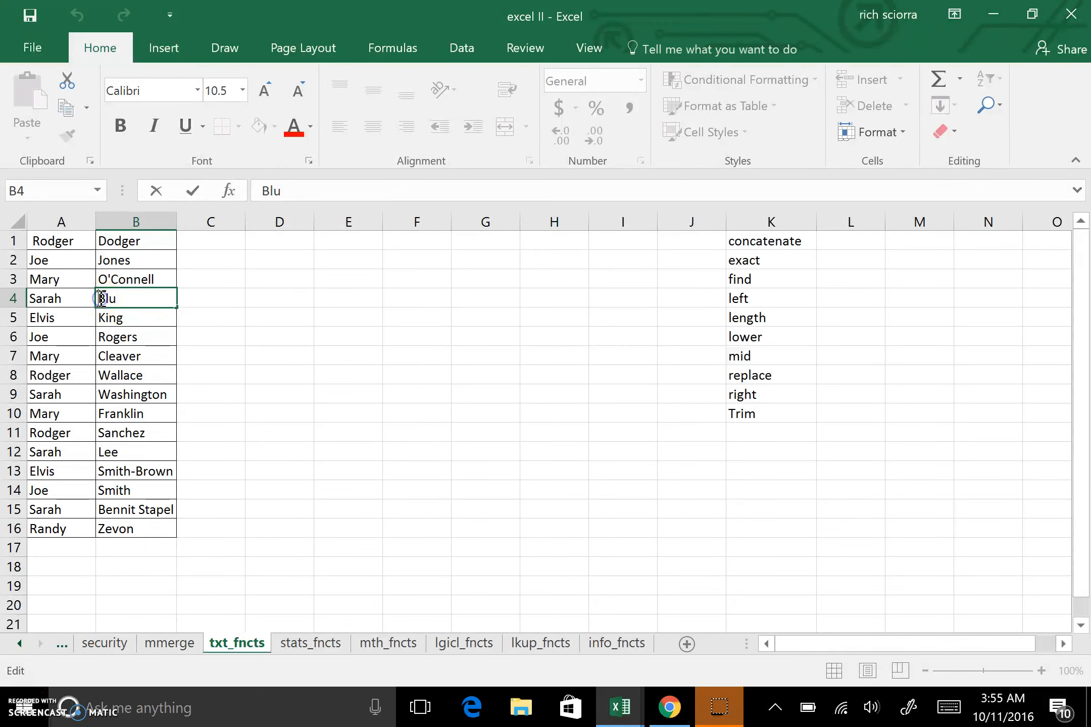
{"action": "left_click", "coordinate": [104, 375]}
{"action": "double_click", "coordinate": [104, 375]}
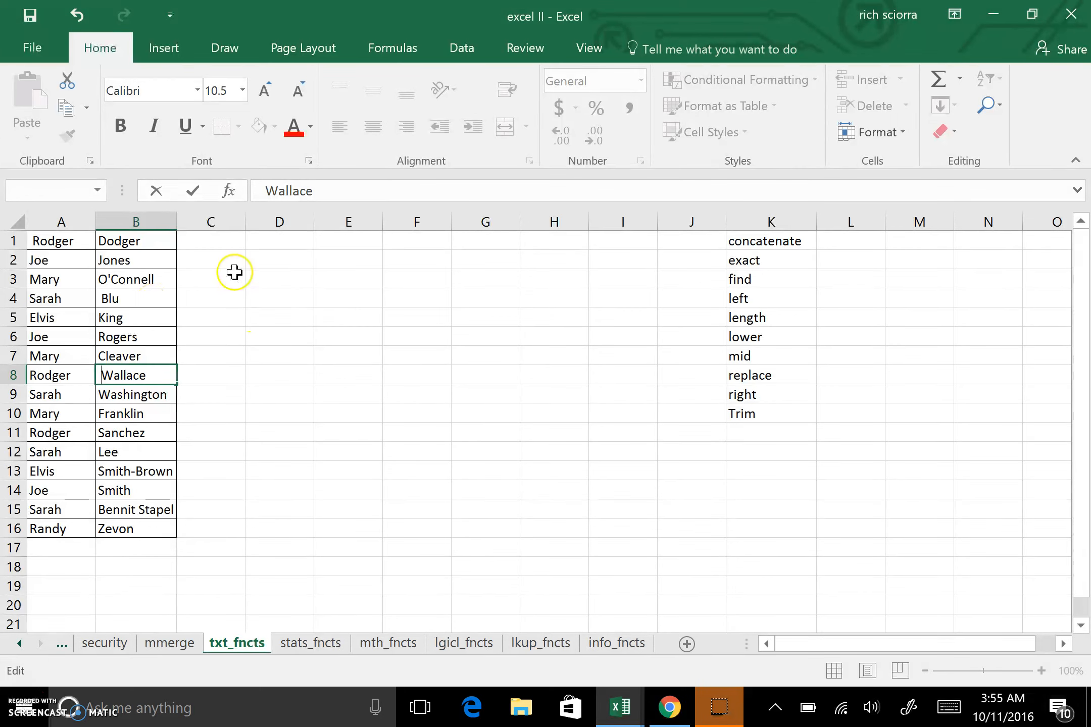
Insert a new blank row above the first row of names.
{"action": "left_click", "coordinate": [13, 239]}
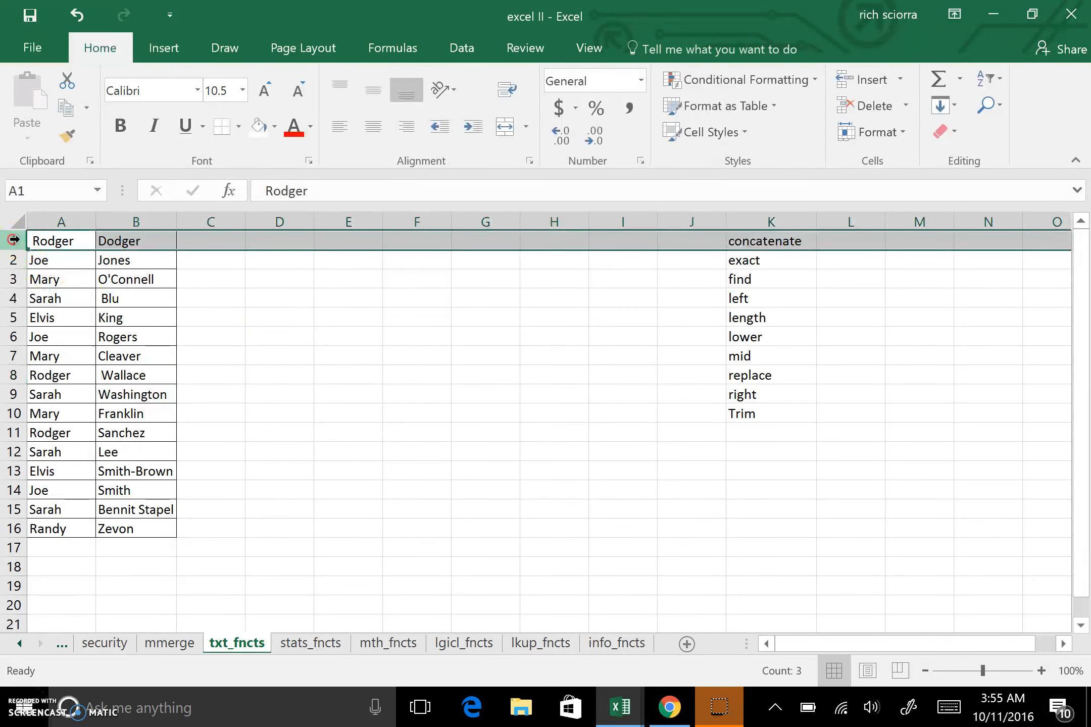
{"action": "right_click", "coordinate": [13, 240]}
{"action": "left_click", "coordinate": [85, 375]}
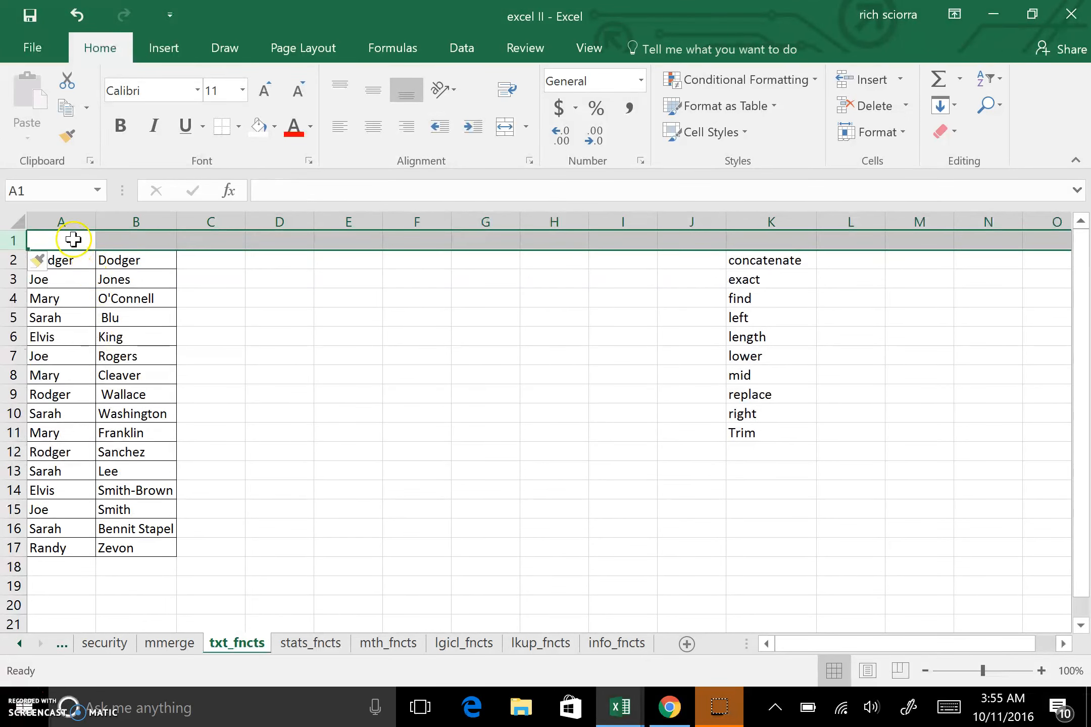
Enter the column headings First, Last and Full in cells A1 to C1.
{"action": "left_click", "coordinate": [73, 238]}
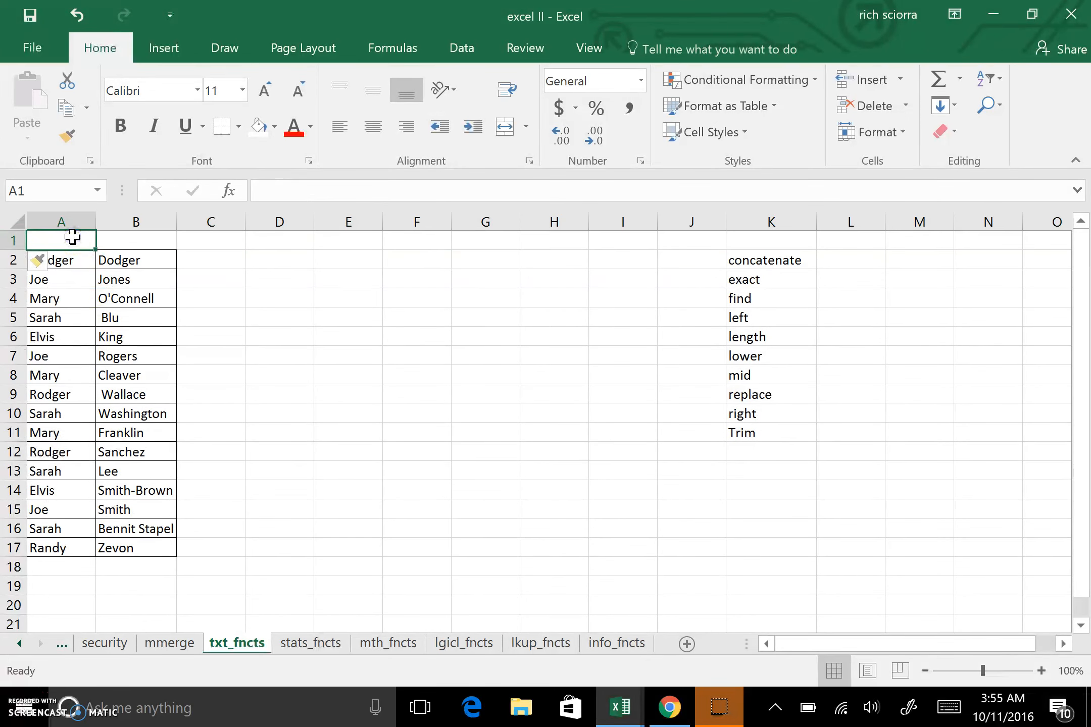
{"action": "type", "text": "Fi"}
{"action": "key", "text": "Tab"}
{"action": "type", "text": "La"}
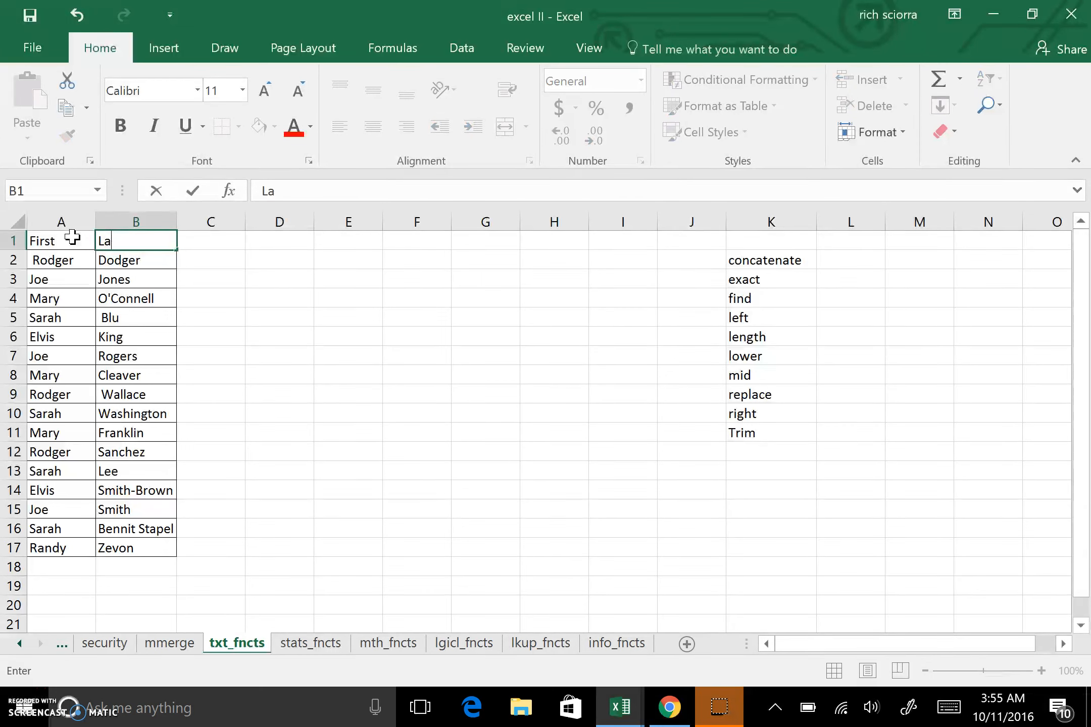
{"action": "left_click", "coordinate": [243, 241]}
{"action": "type", "text": "Full"}
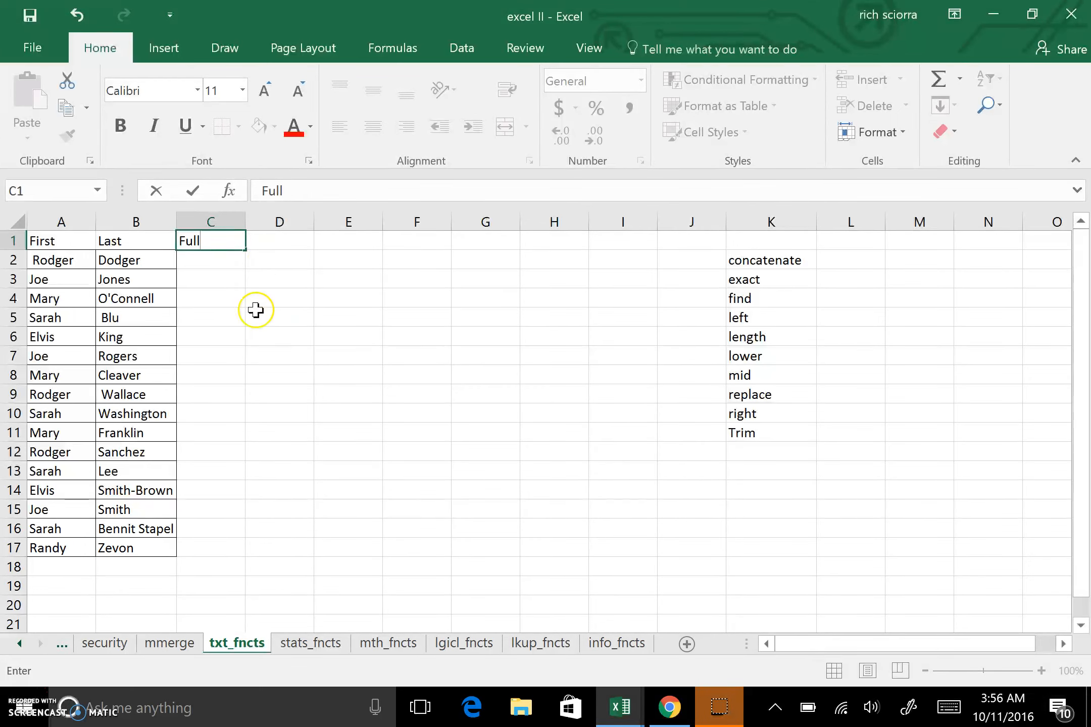
{"action": "left_click", "coordinate": [248, 341]}
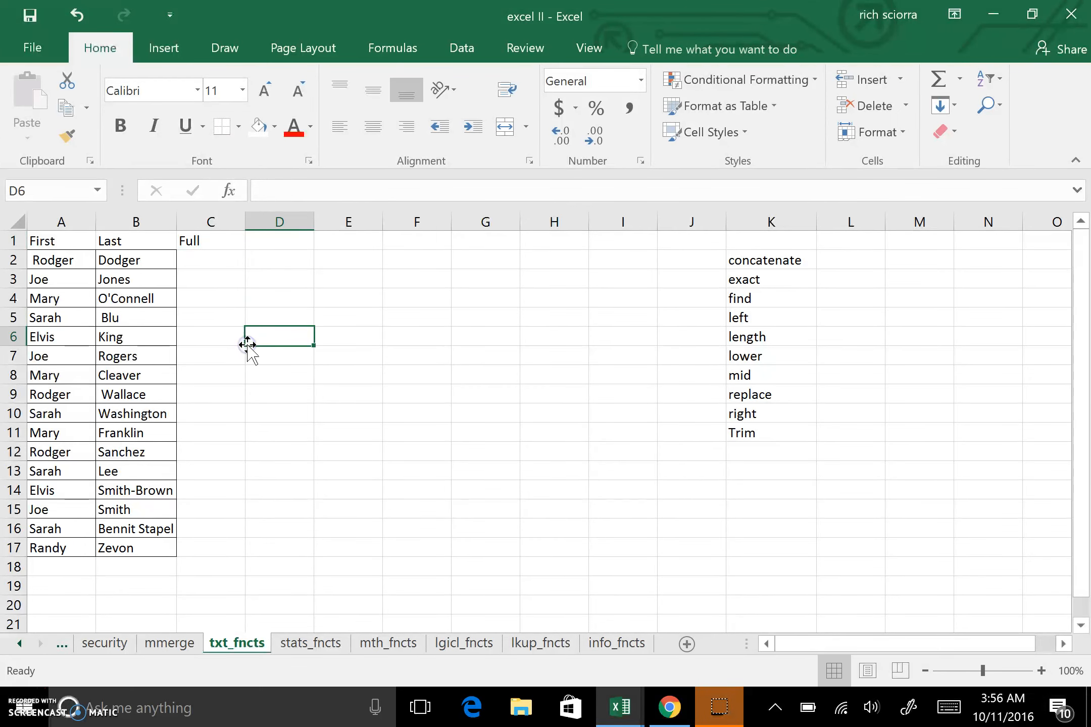
{"action": "left_click", "coordinate": [63, 260]}
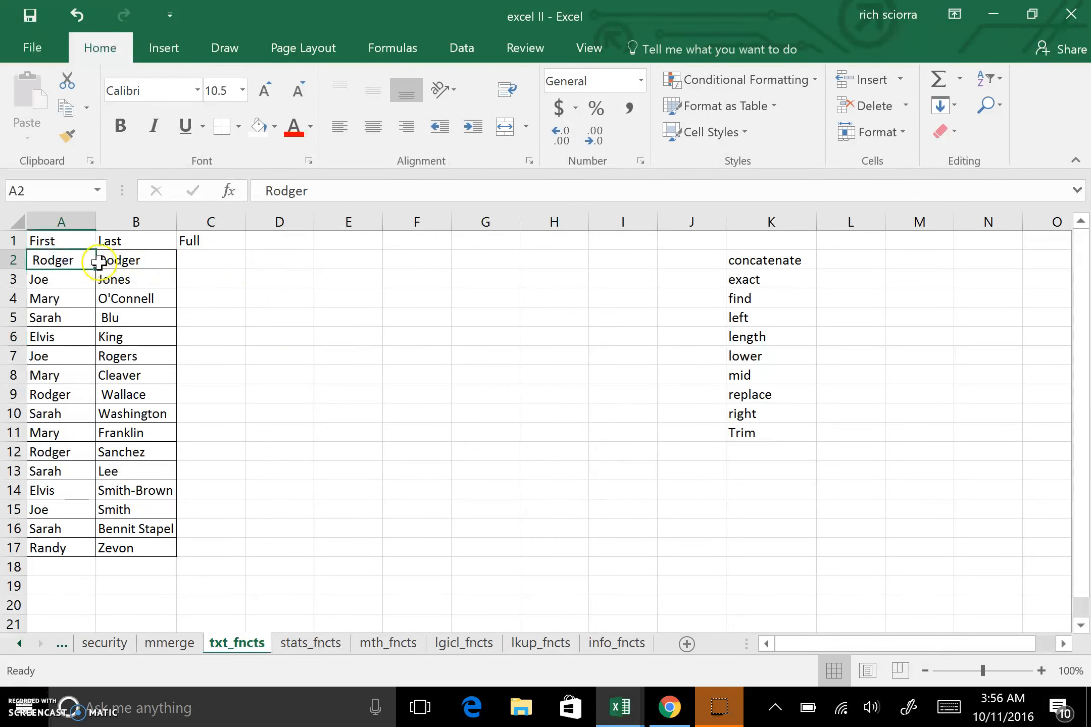
{"action": "left_click", "coordinate": [118, 260]}
{"action": "left_click", "coordinate": [191, 258]}
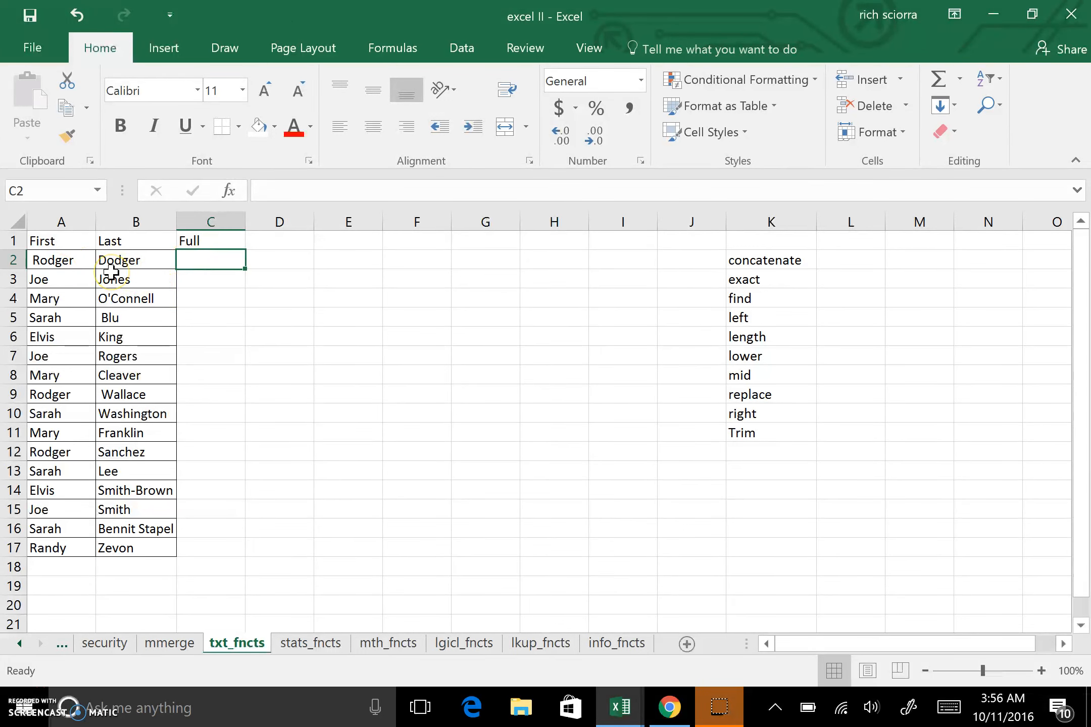
{"action": "left_click", "coordinate": [753, 262]}
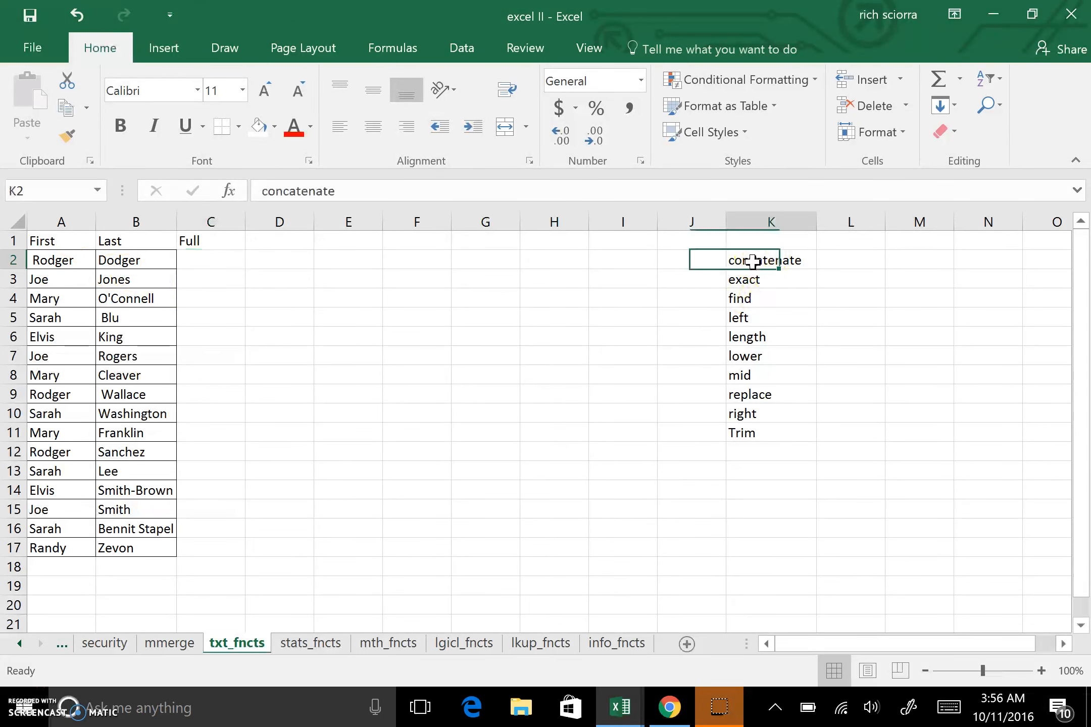
Start a formula in C2 using the CONCAT function.
{"action": "left_click", "coordinate": [213, 263]}
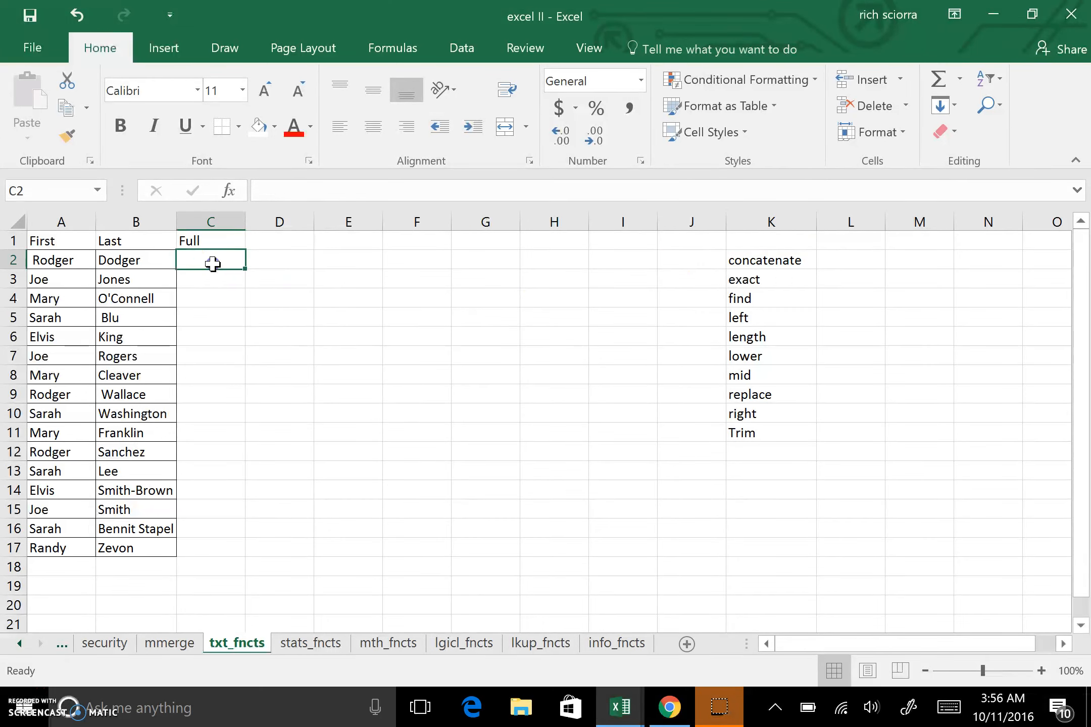
{"action": "type", "text": "="}
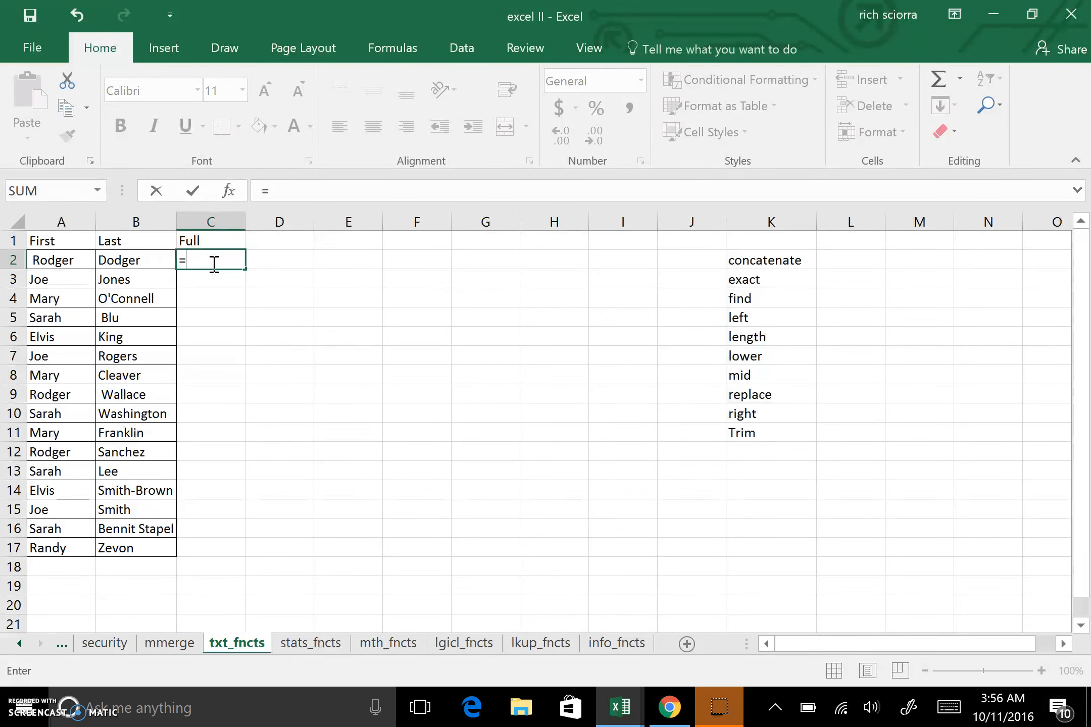
{"action": "type", "text": "co"}
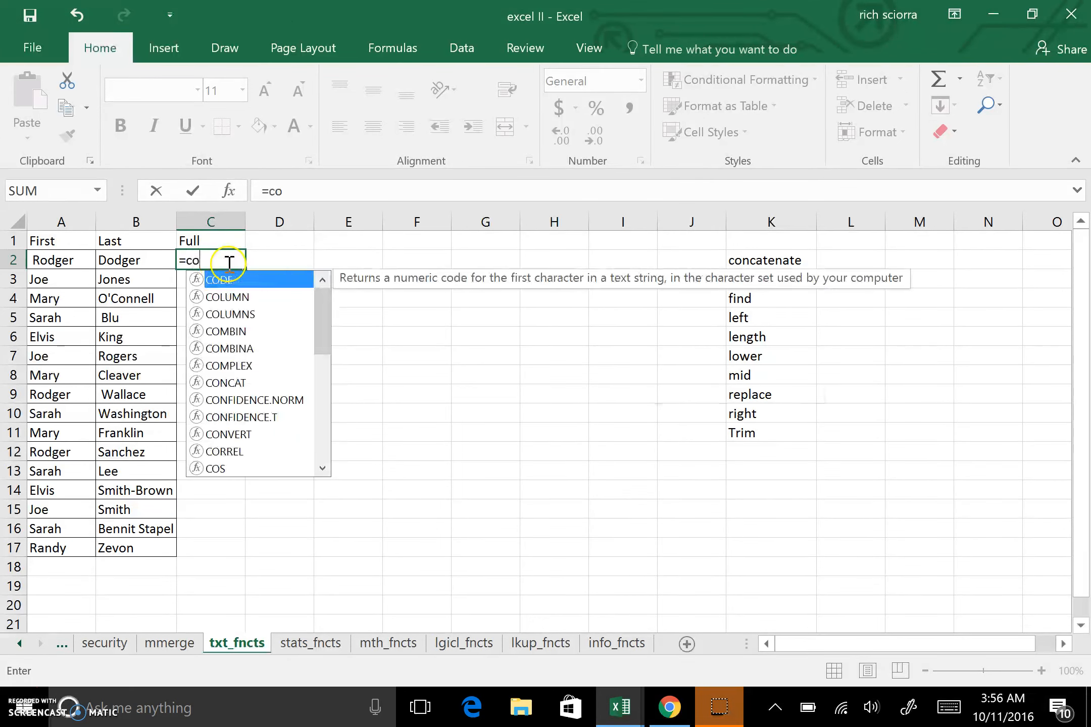
{"action": "type", "text": "nc"}
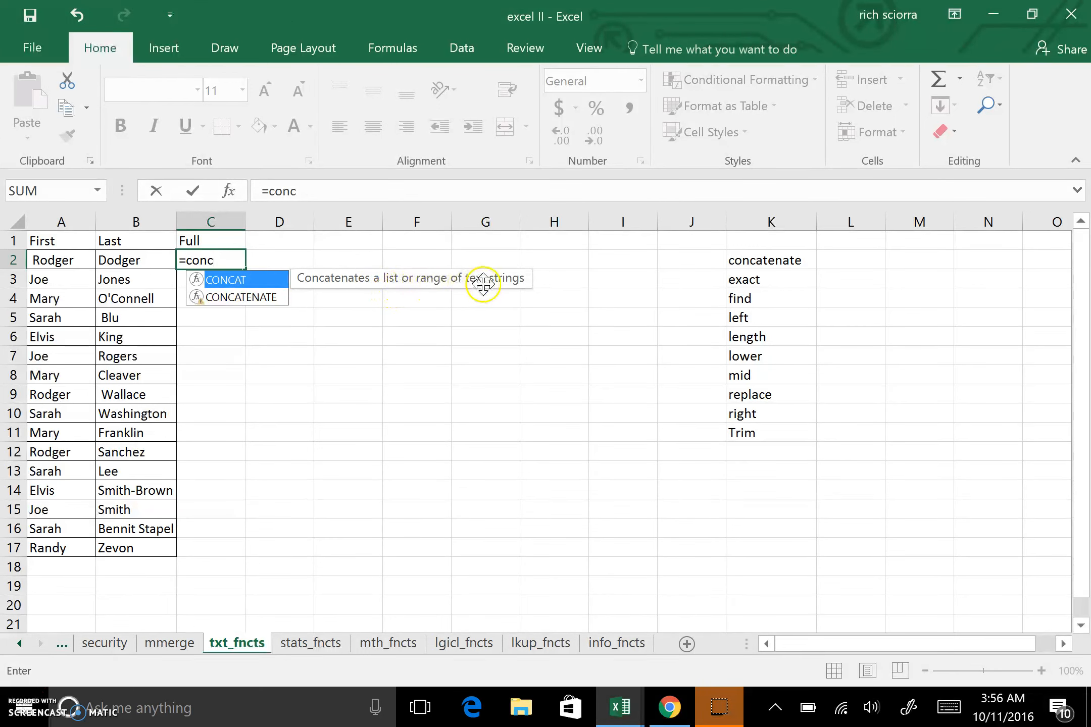
{"action": "double_click", "coordinate": [200, 297]}
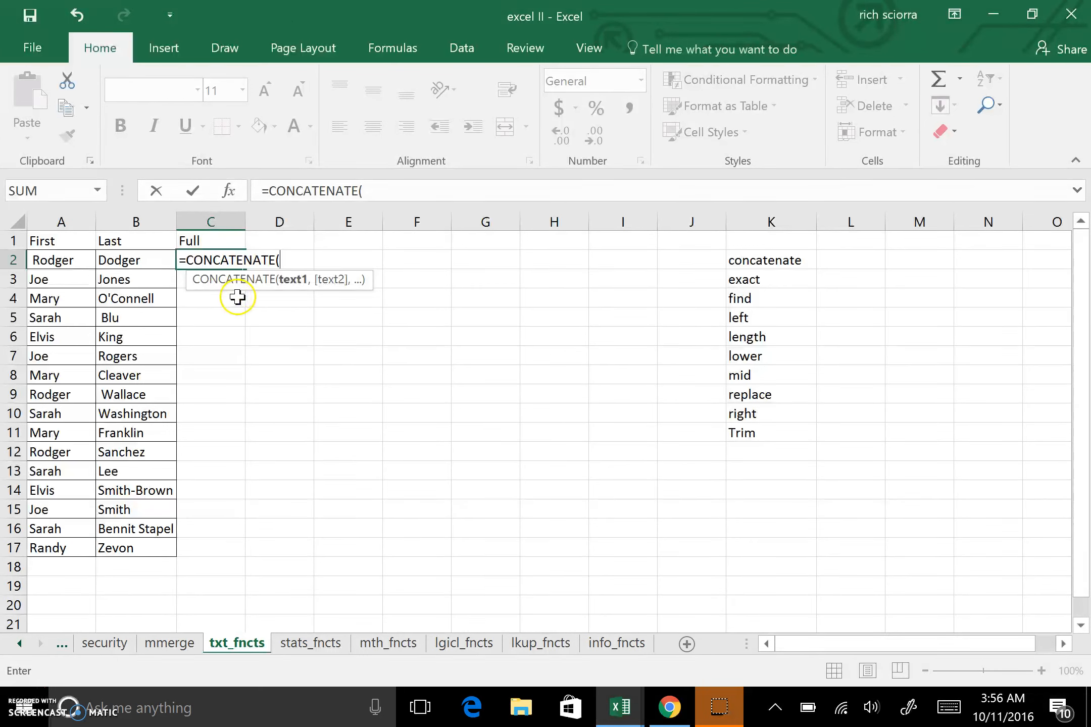
{"action": "left_click", "coordinate": [277, 259]}
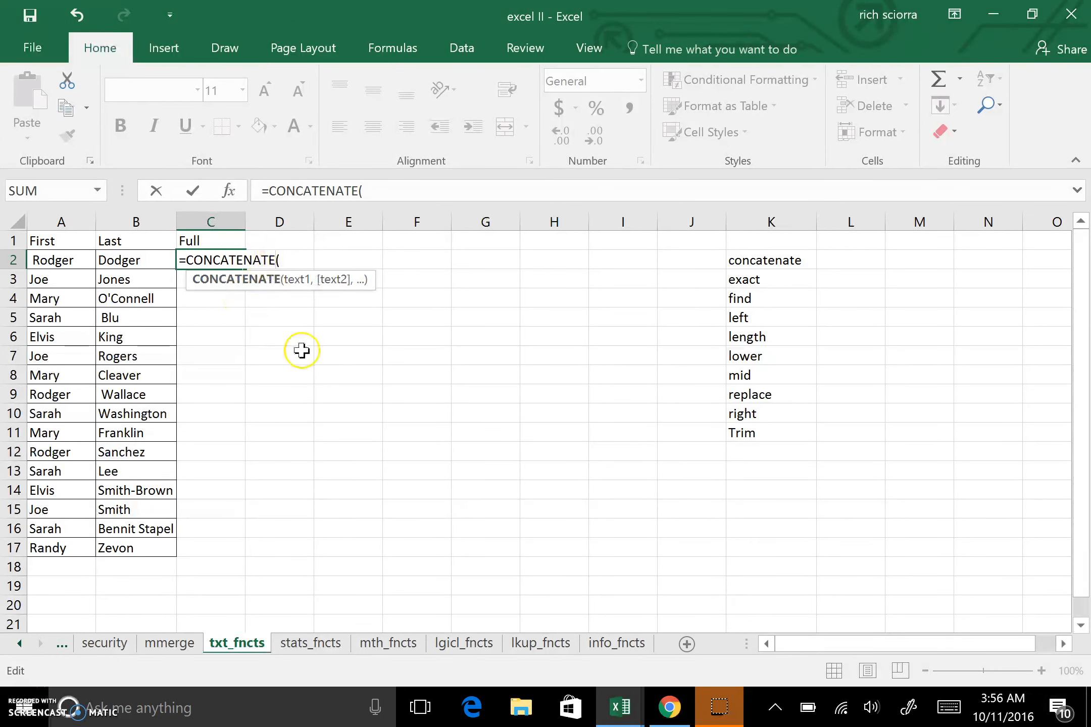
{"action": "key", "text": "BackSpace"}
{"action": "key", "text": "BackSpace"}
{"action": "key", "text": "BackSpace"}
{"action": "key", "text": "BackSpace"}
{"action": "key", "text": "BackSpace"}
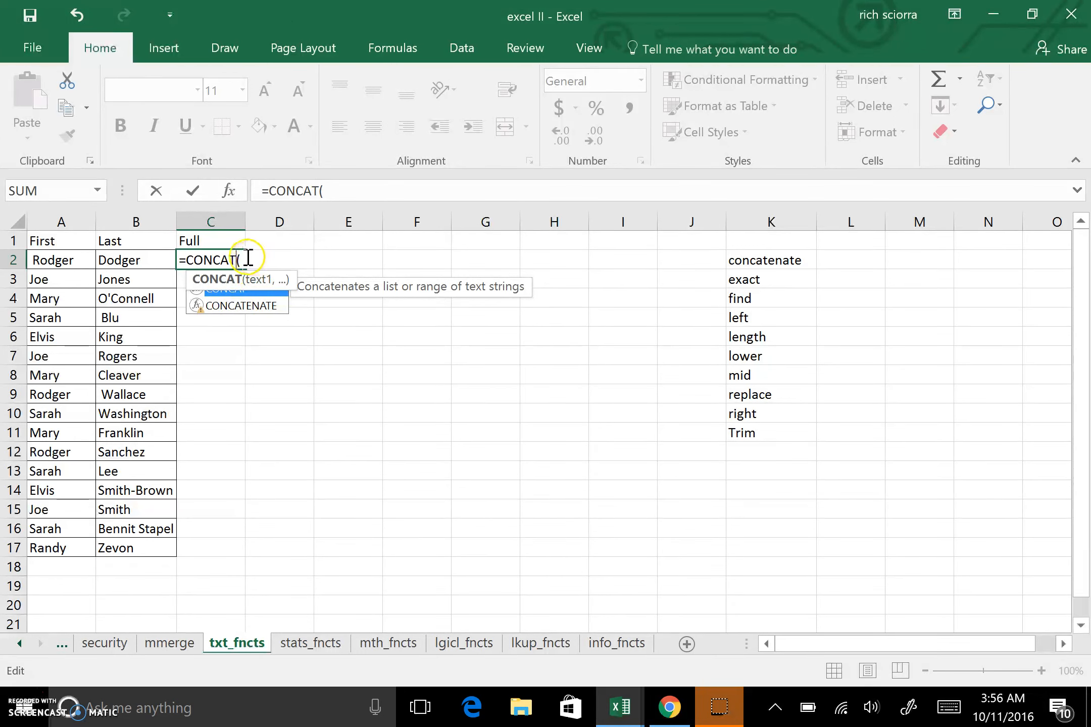
Complete the formula as =CONCAT(A2,B2) and confirm it.
{"action": "left_click", "coordinate": [324, 192]}
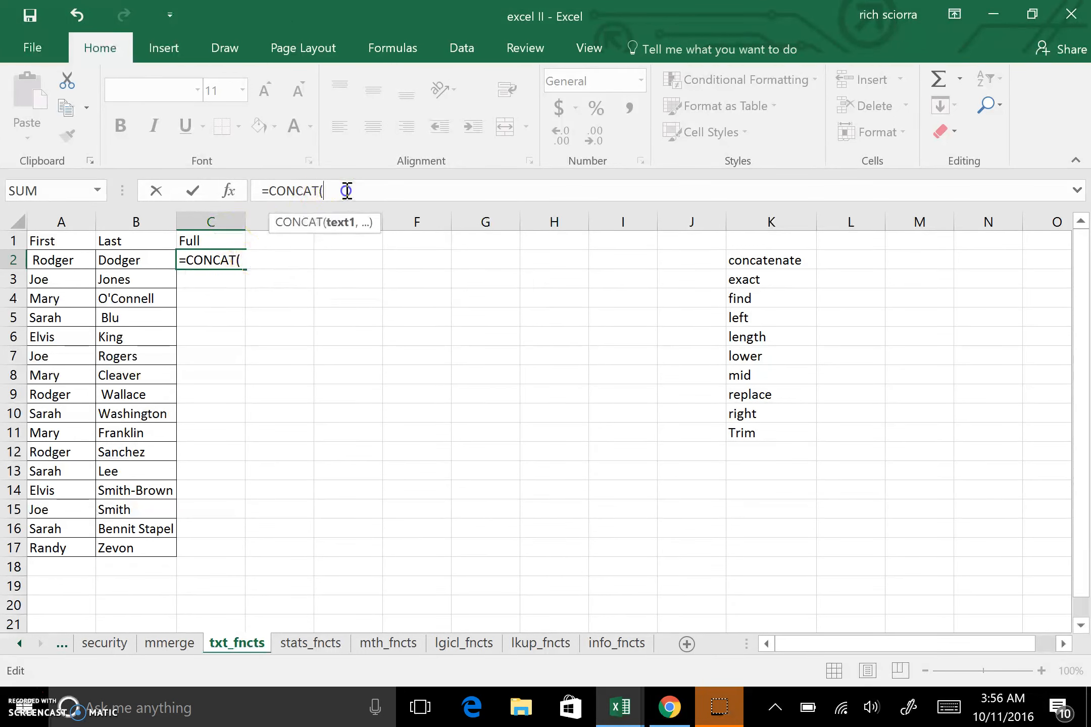
{"action": "left_click", "coordinate": [70, 261]}
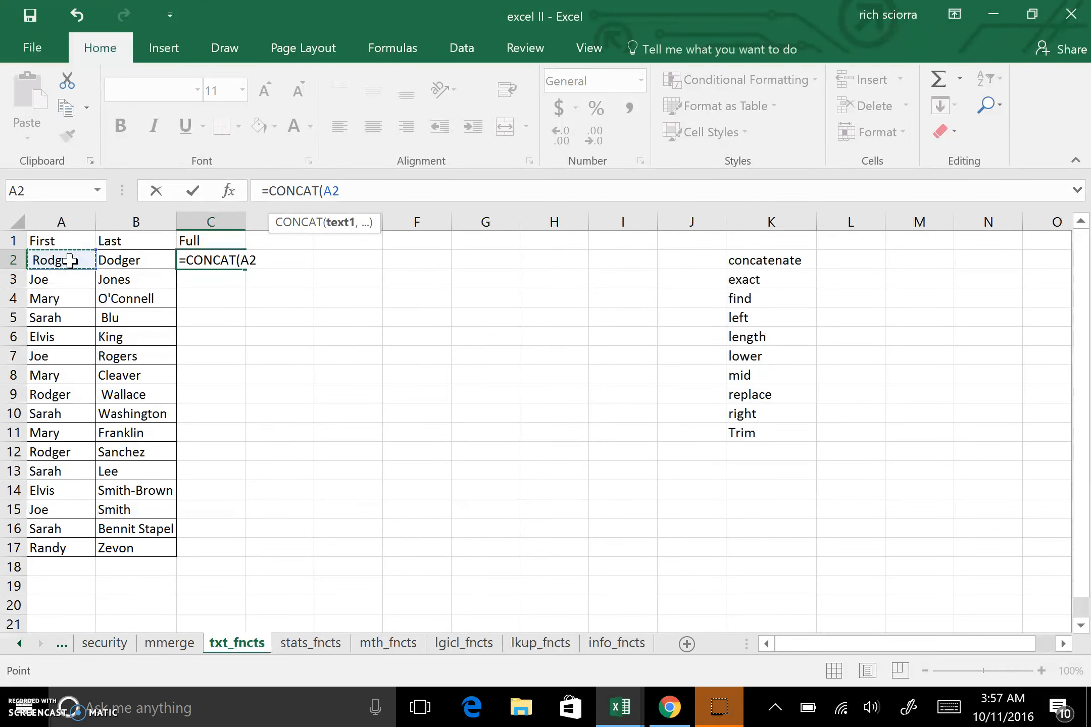
{"action": "type", "text": ","}
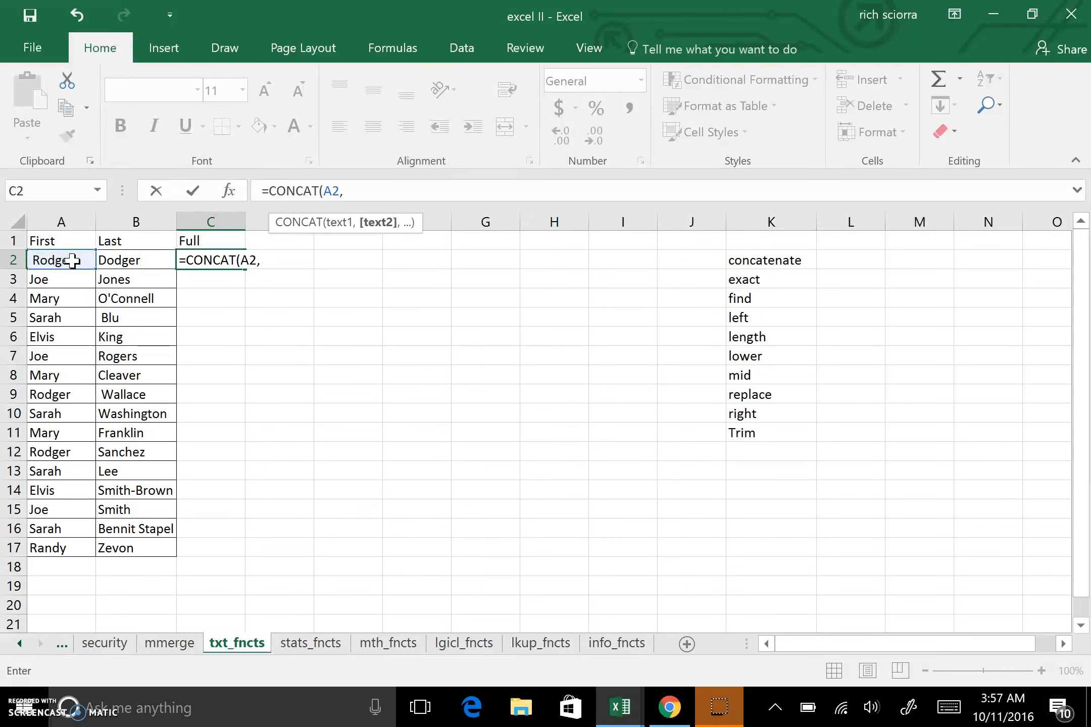
{"action": "left_click", "coordinate": [119, 260]}
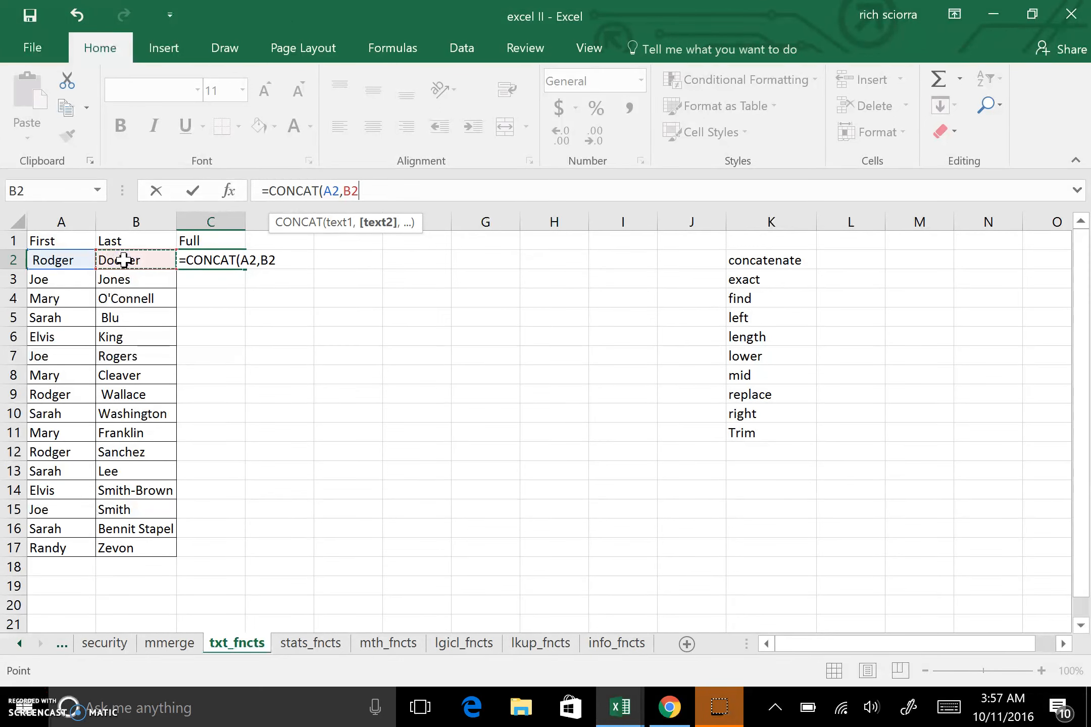
{"action": "key", "text": "Return"}
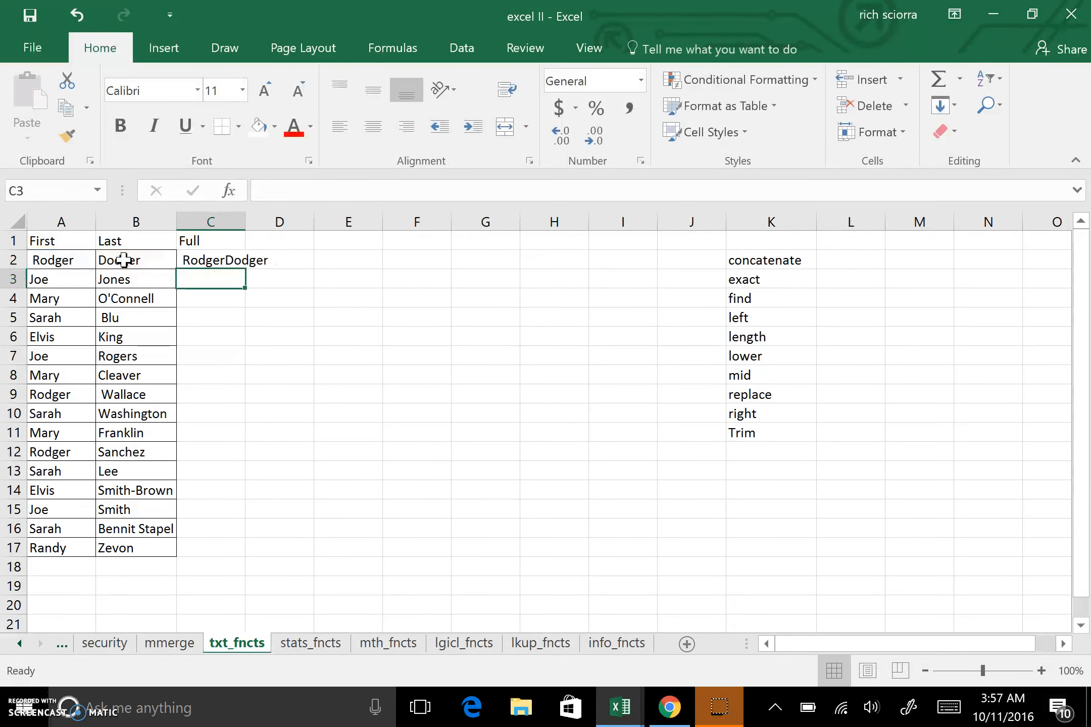
Widen column C and rewrite the C2 formula as =A2&B2 using the ampersand operator.
{"action": "left_click_drag", "start_coordinate": [246, 221], "coordinate": [302, 223]}
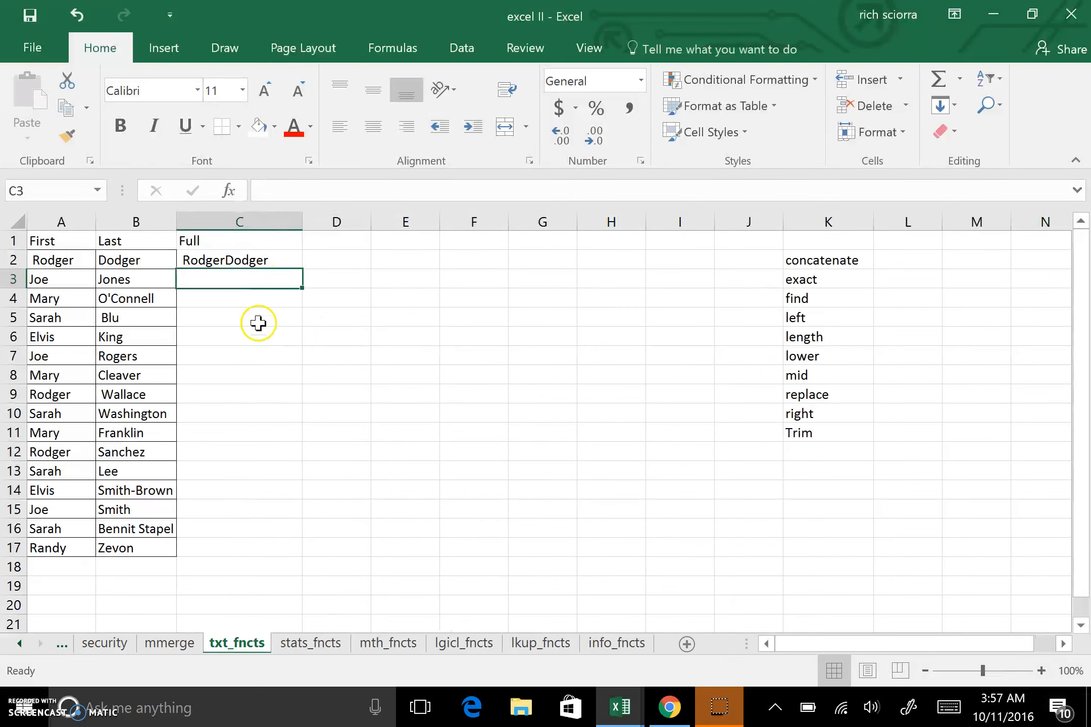
{"action": "left_click", "coordinate": [250, 259]}
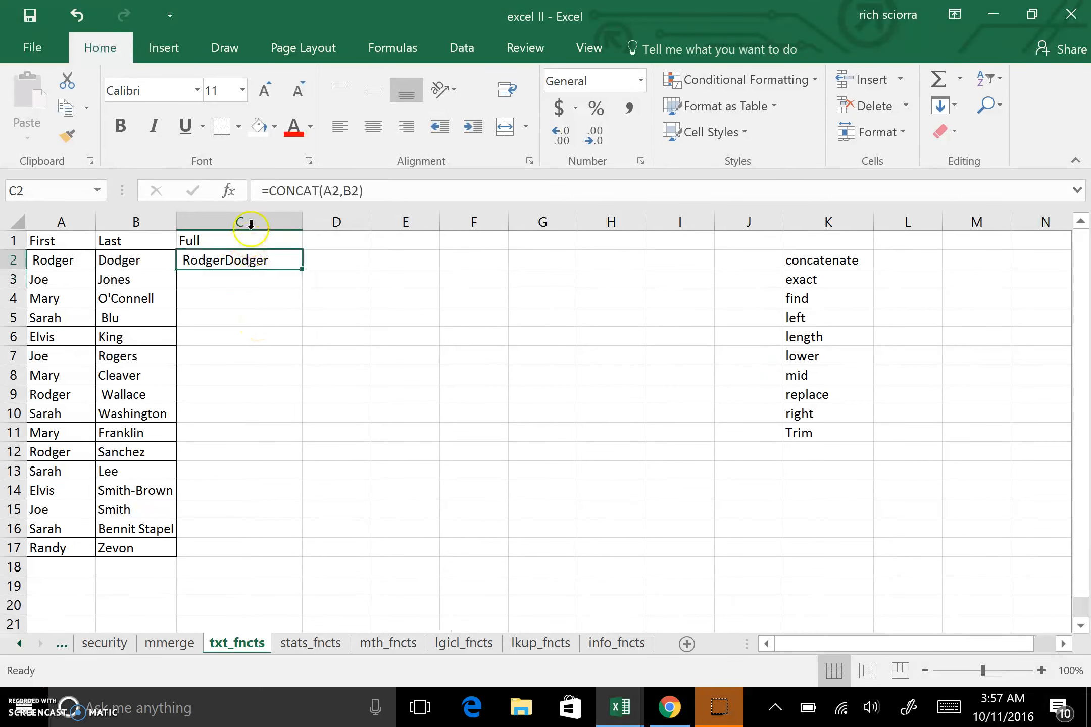
{"action": "left_click_drag", "start_coordinate": [269, 191], "coordinate": [402, 195]}
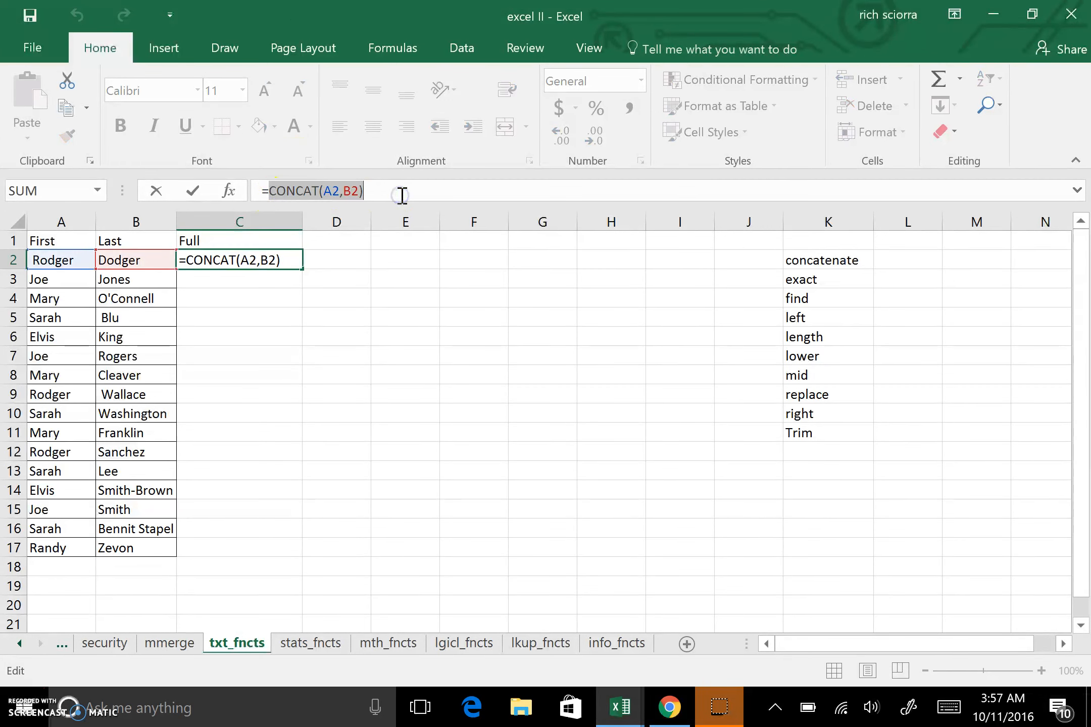
{"action": "key", "text": "Delete"}
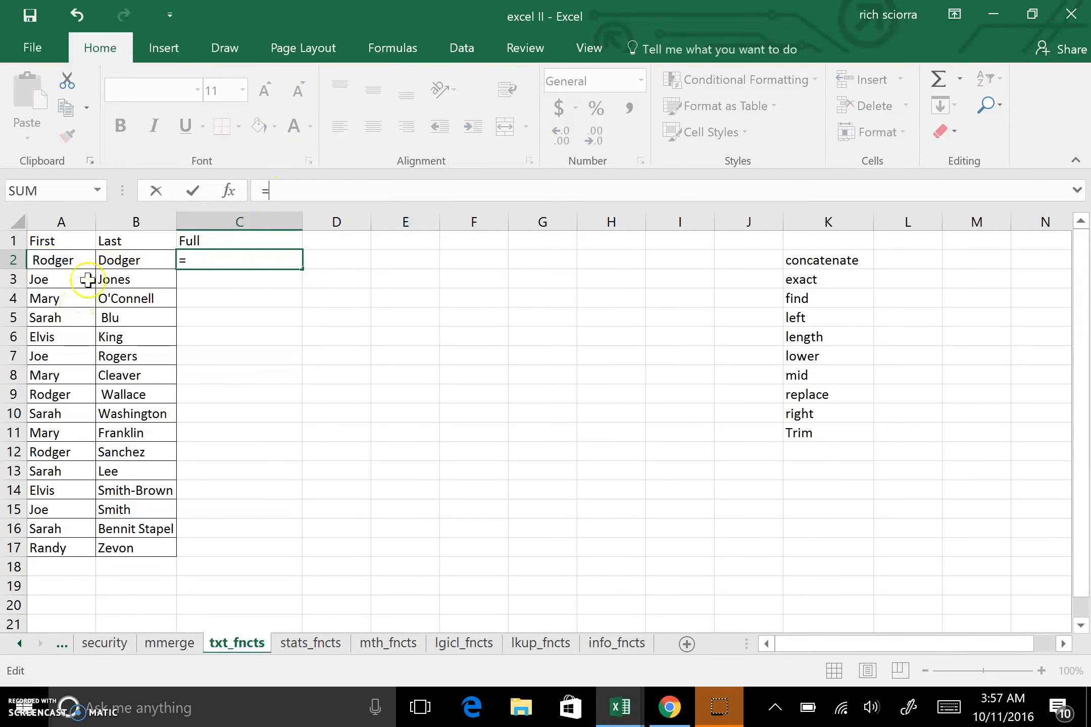
{"action": "left_click", "coordinate": [74, 260]}
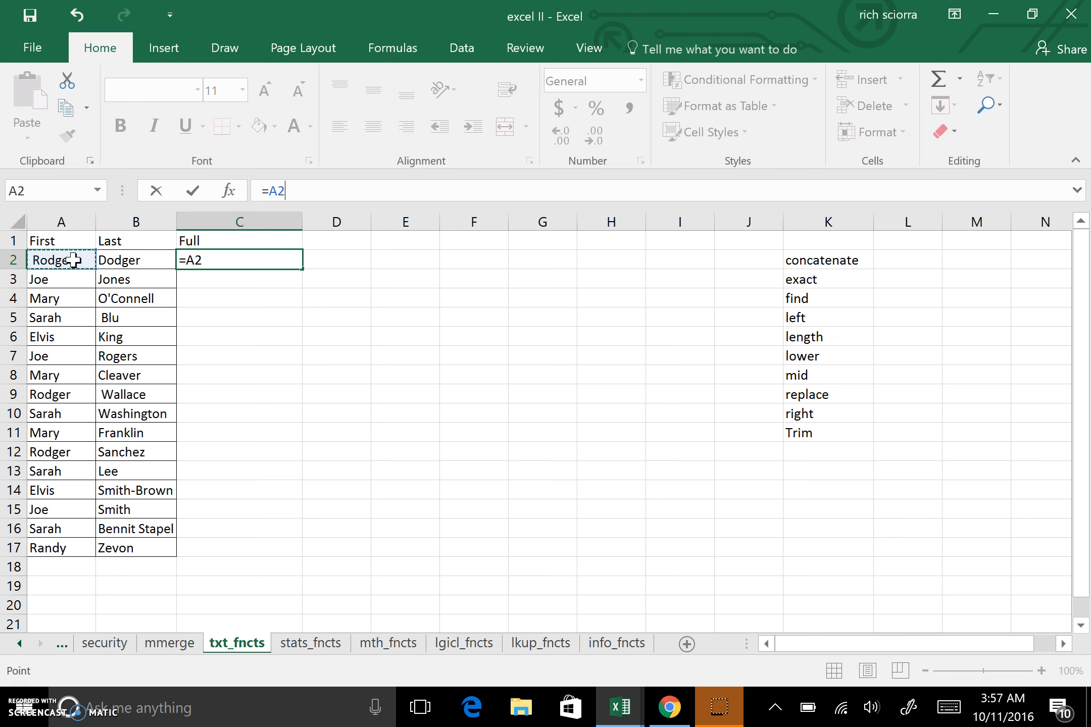
{"action": "type", "text": "&"}
{"action": "left_click", "coordinate": [112, 261]}
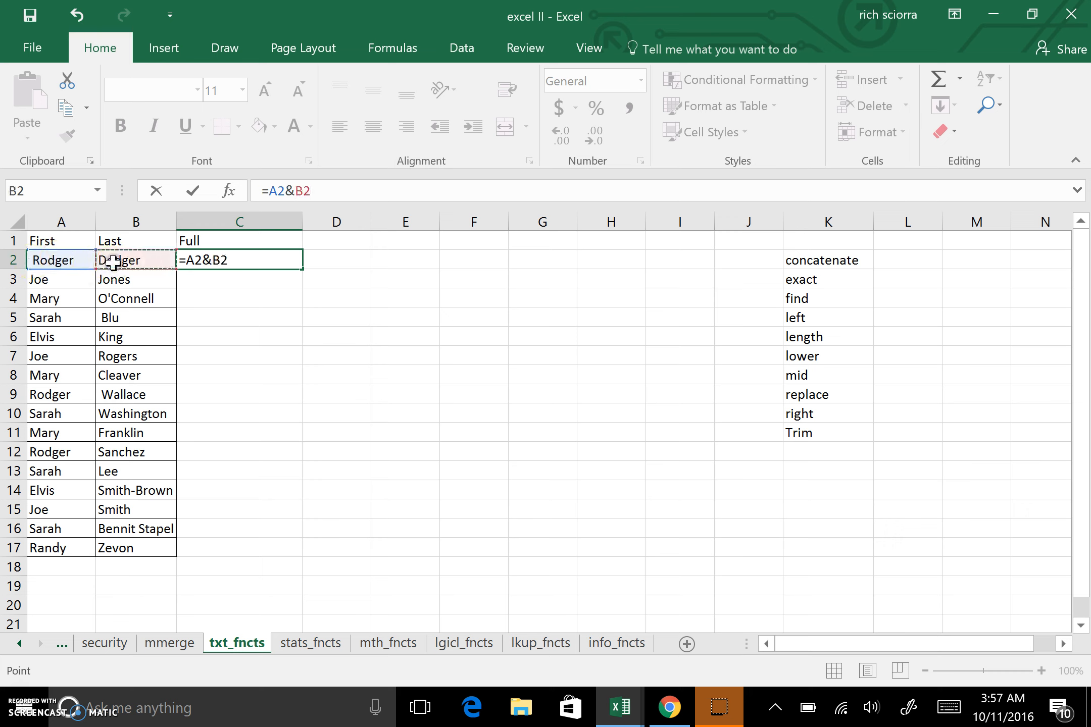
{"action": "key", "text": "Return"}
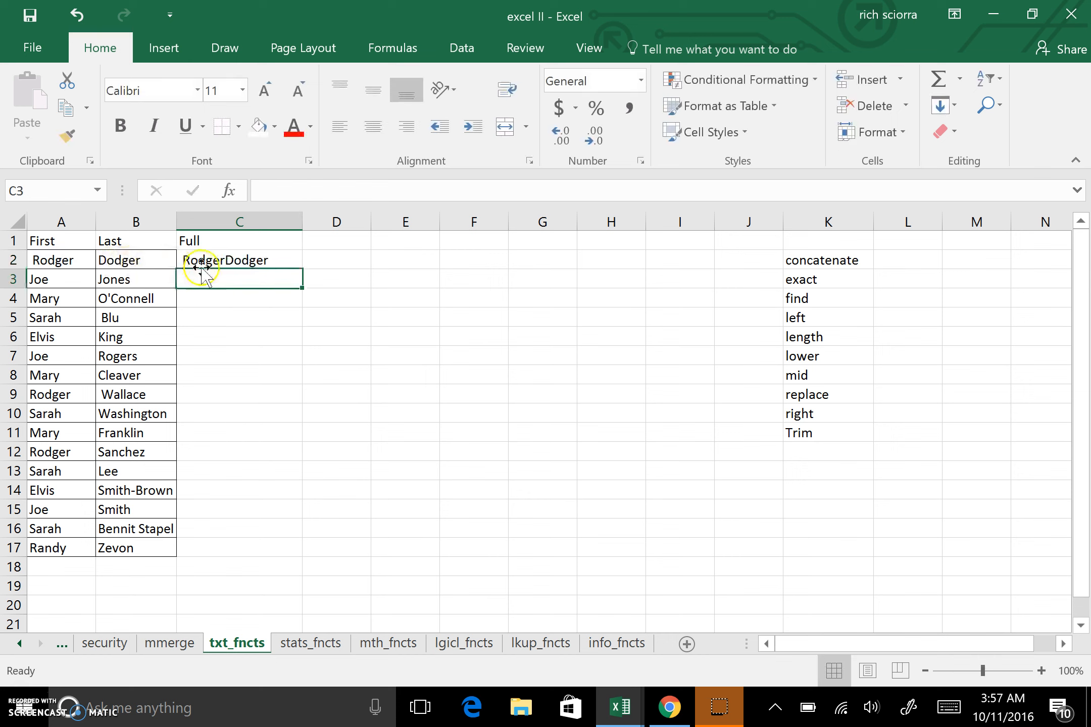
Rewrite the C2 formula as =A2 & " " & B2 so a space separates first and last names.
{"action": "left_click", "coordinate": [227, 257]}
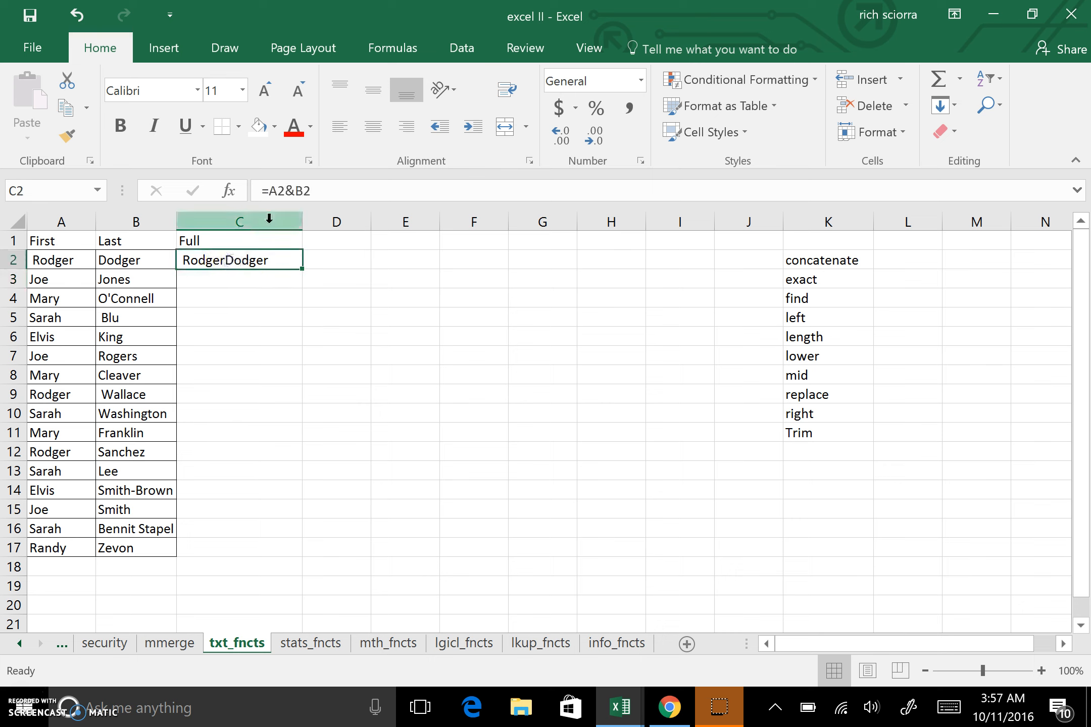
{"action": "left_click", "coordinate": [298, 192]}
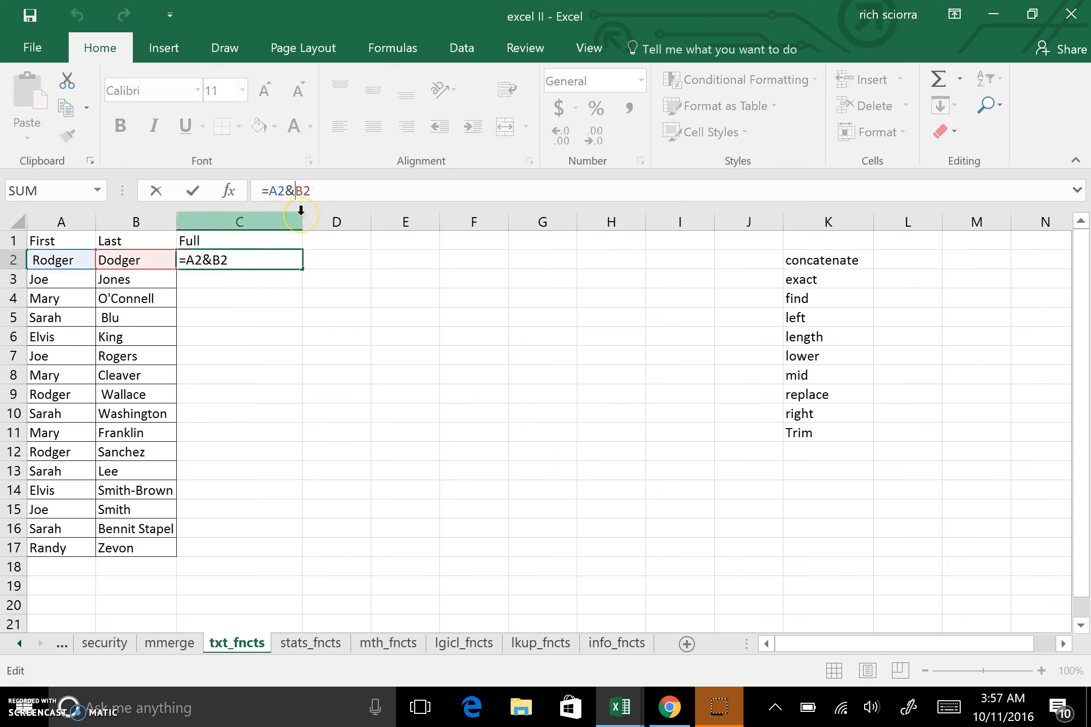
{"action": "type", "text": "\""}
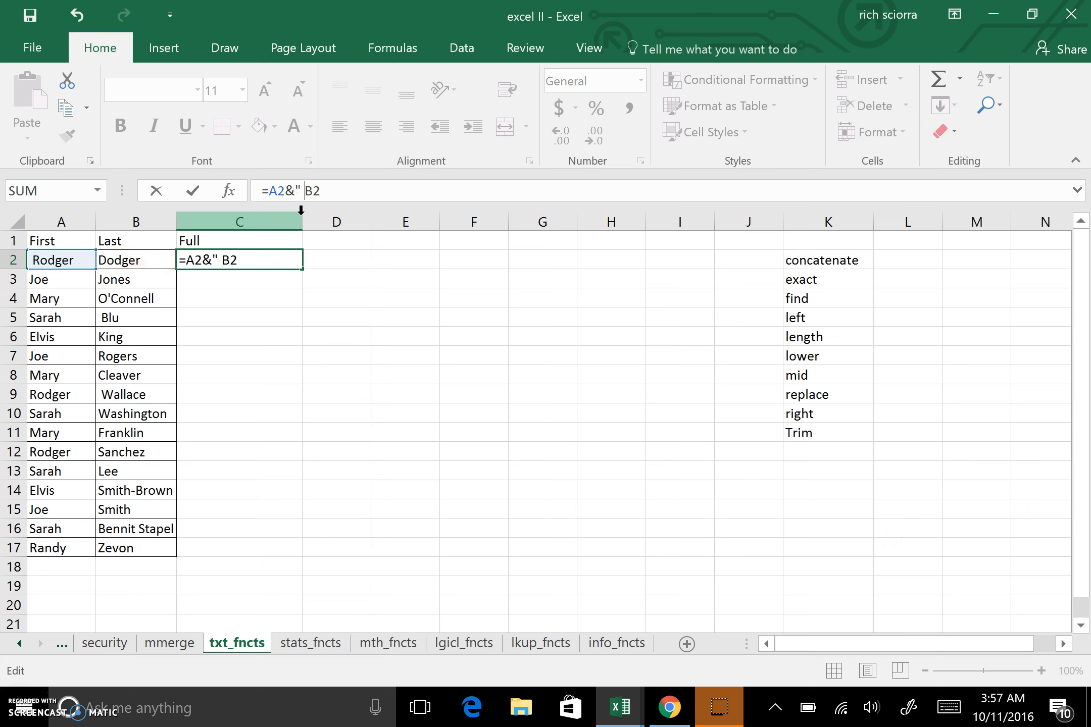
{"action": "type", "text": " \"&"}
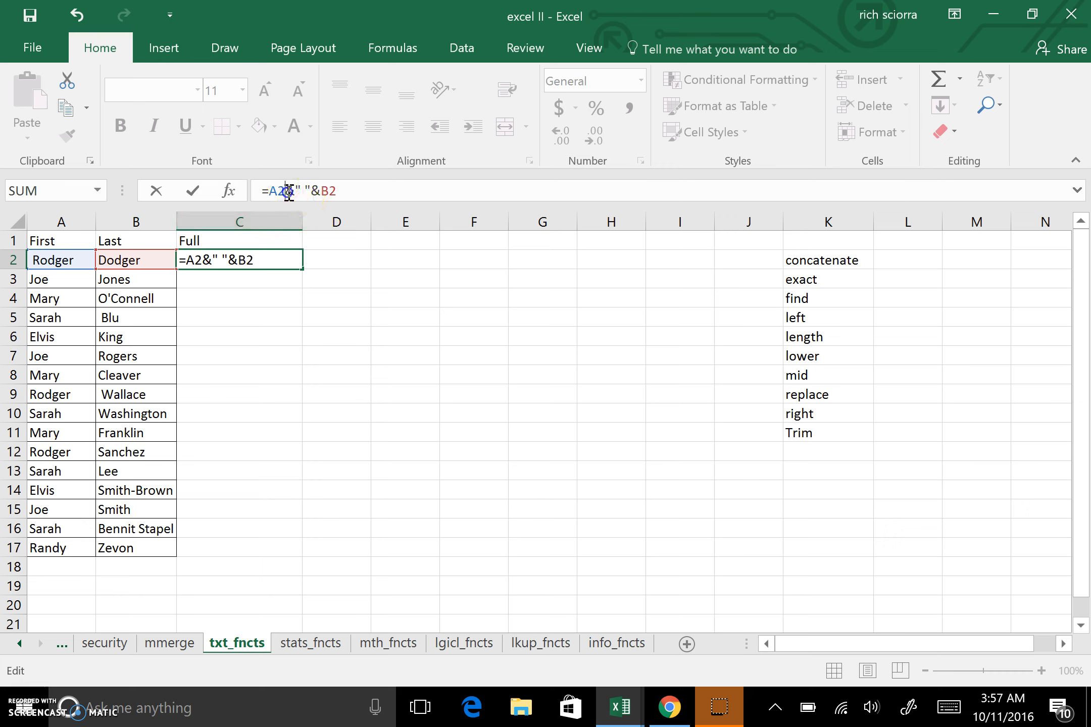
{"action": "left_click", "coordinate": [329, 191]}
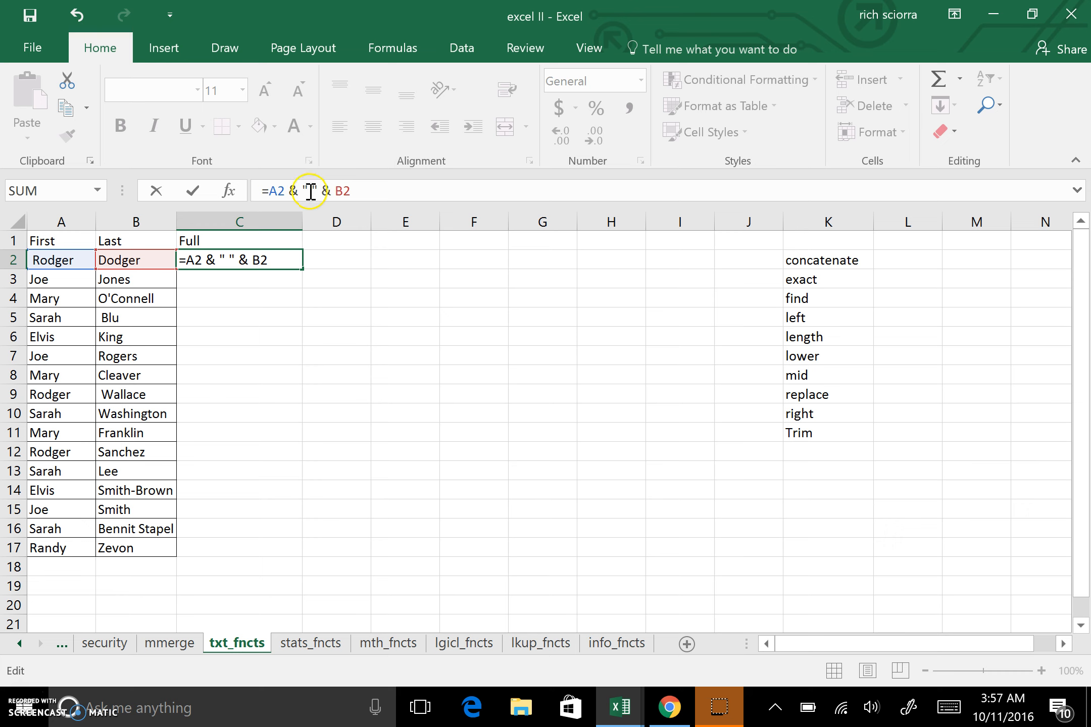
{"action": "left_click", "coordinate": [361, 191]}
{"action": "key", "text": "Return"}
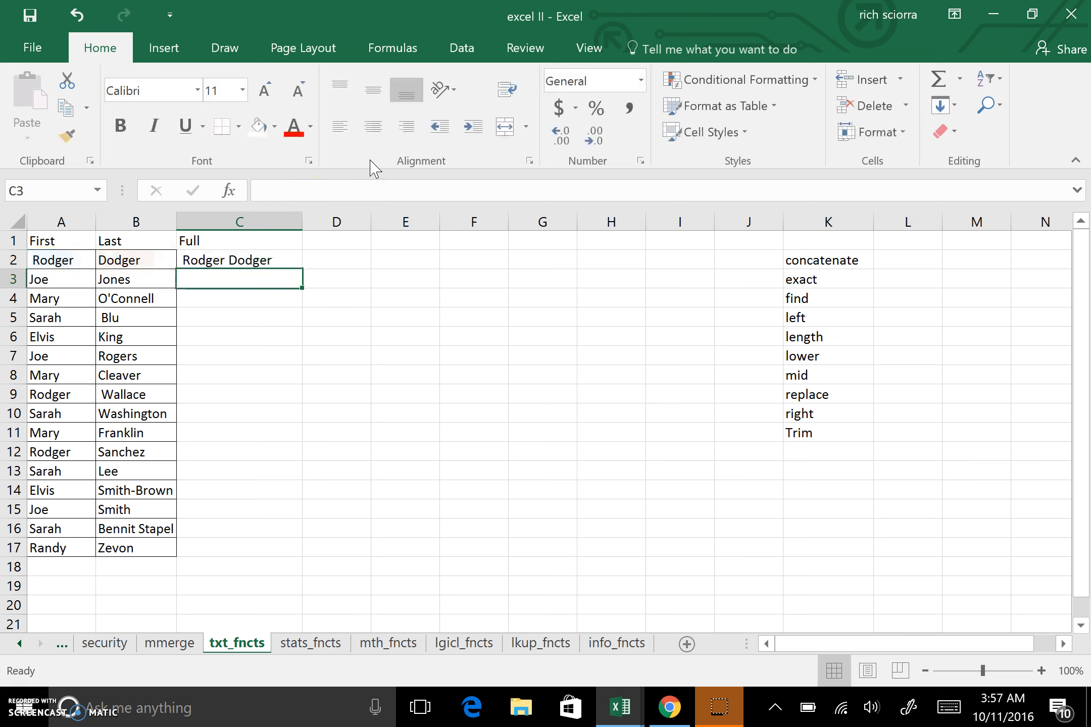
Fill the C2 full-name formula down the column through row 17.
{"action": "left_click", "coordinate": [290, 262]}
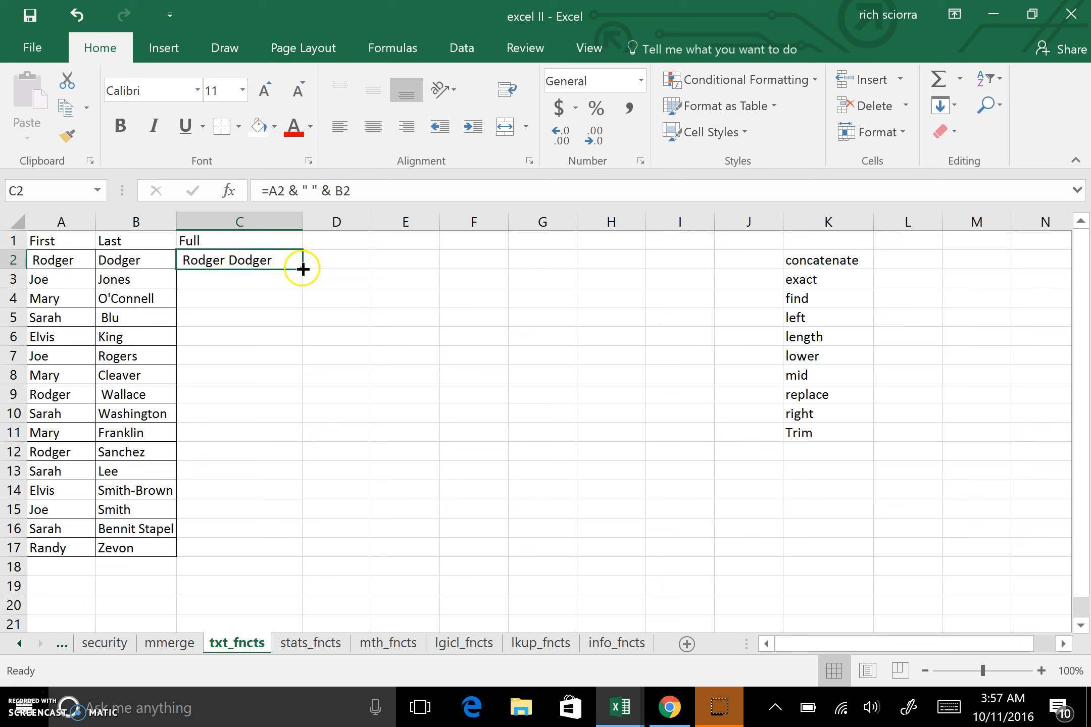
{"action": "double_click", "coordinate": [301, 268]}
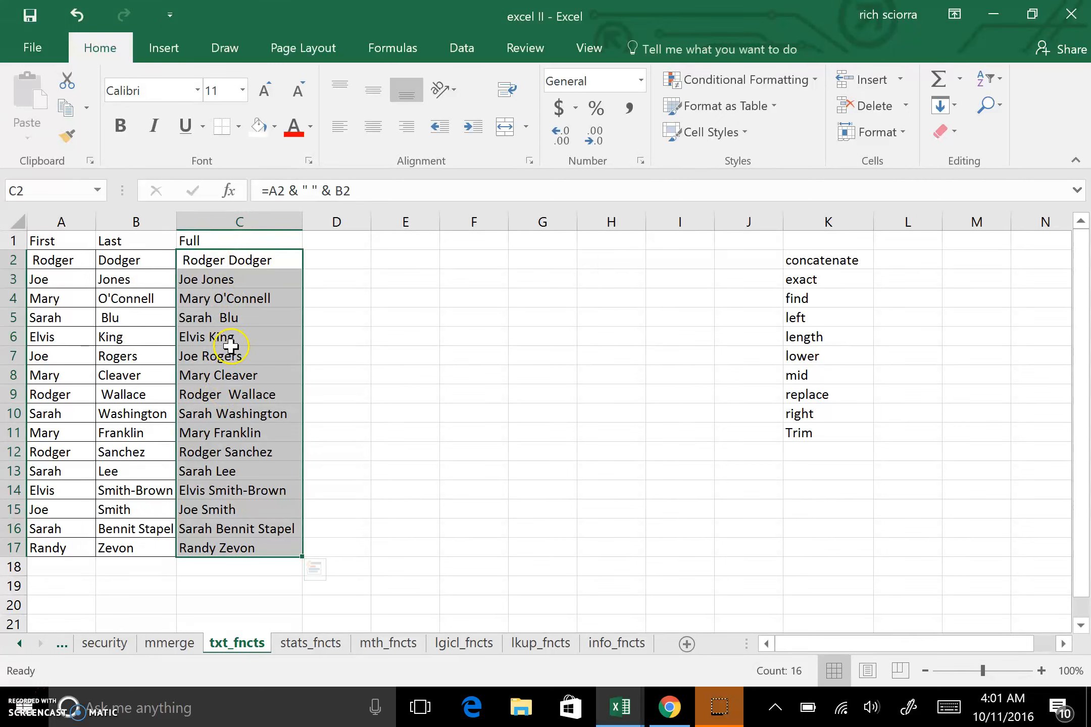
{"action": "left_click", "coordinate": [247, 257]}
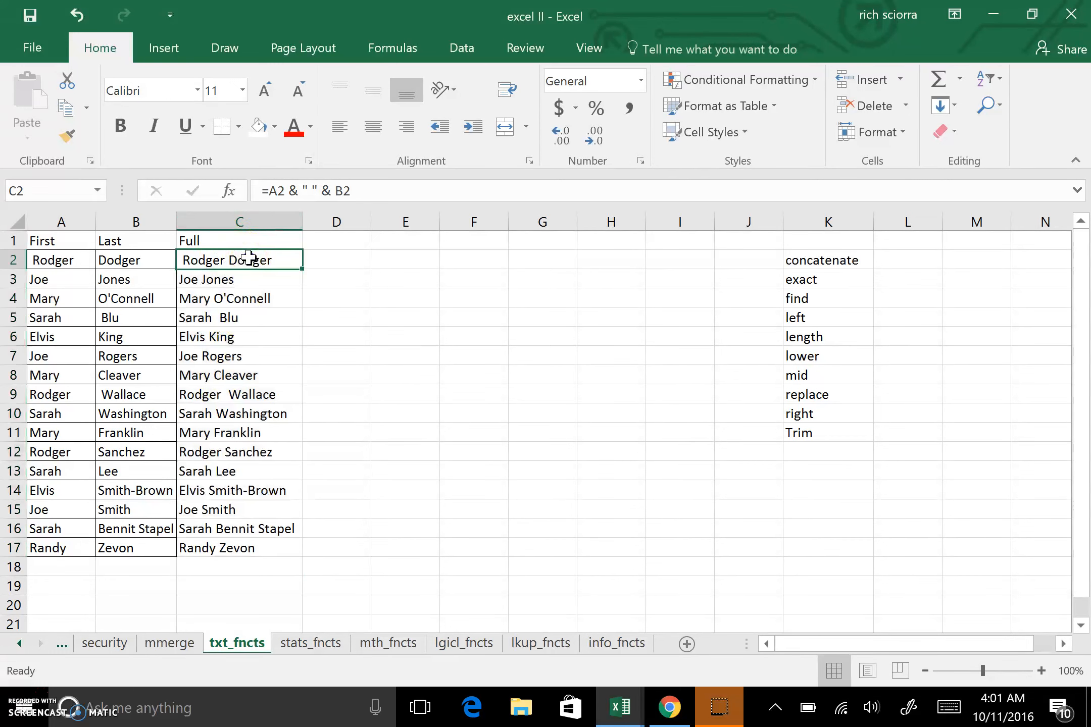
Enter the formula =TRIM(A2) in cell D2.
{"action": "left_click", "coordinate": [344, 259]}
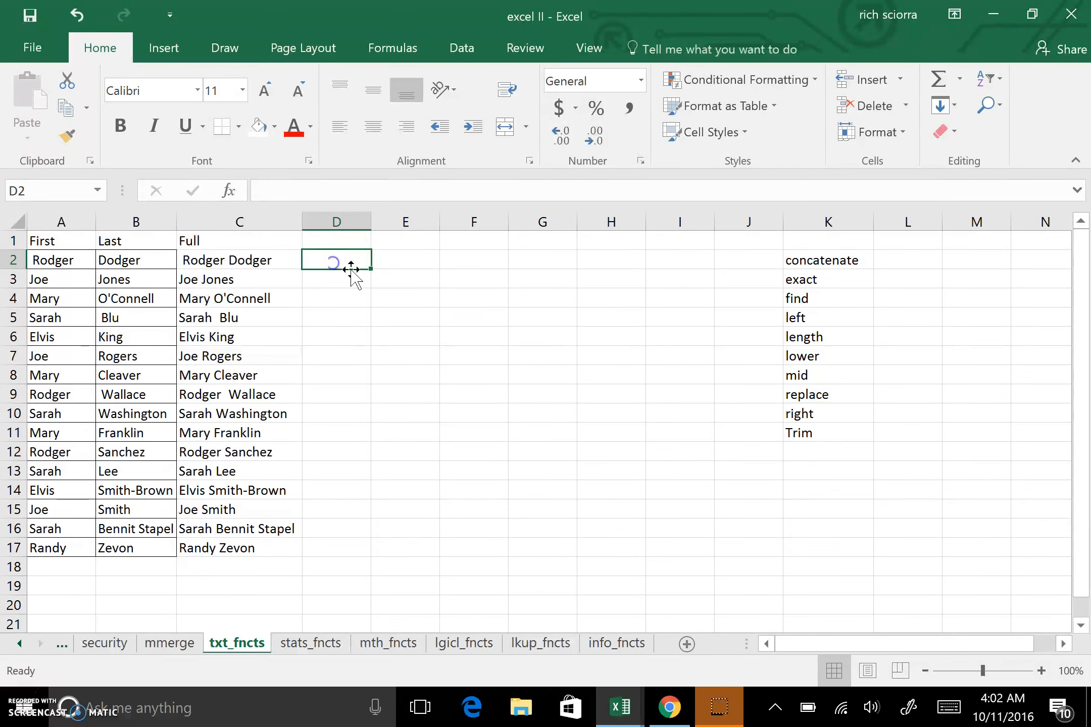
{"action": "type", "text": "="}
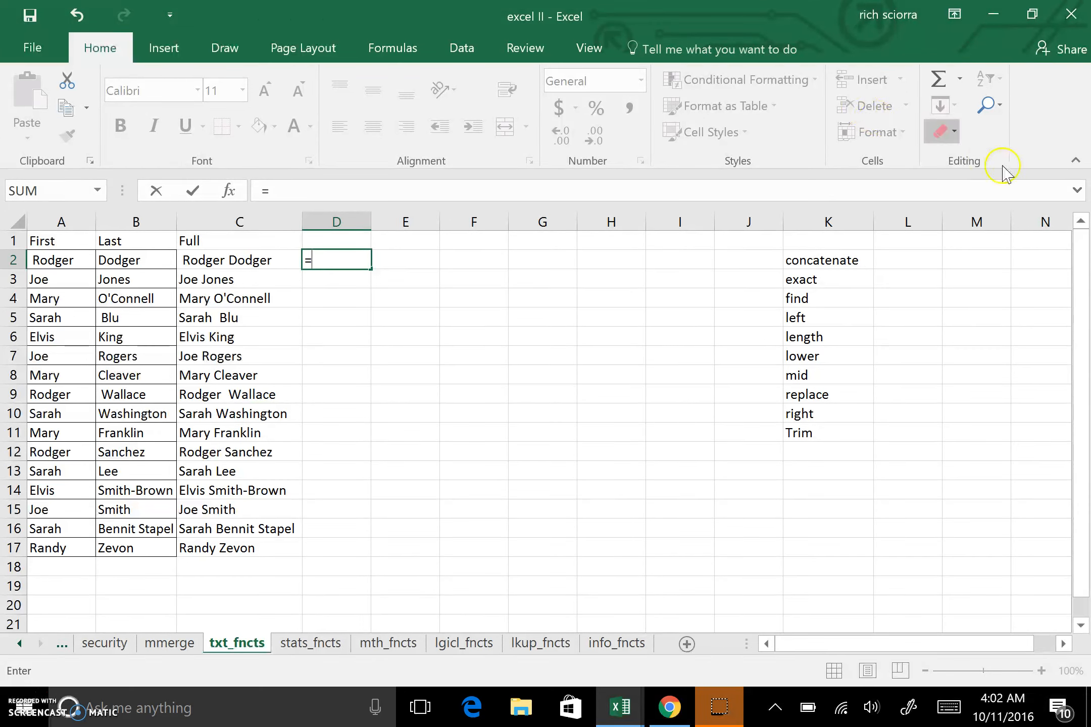
{"action": "type", "text": "trim"}
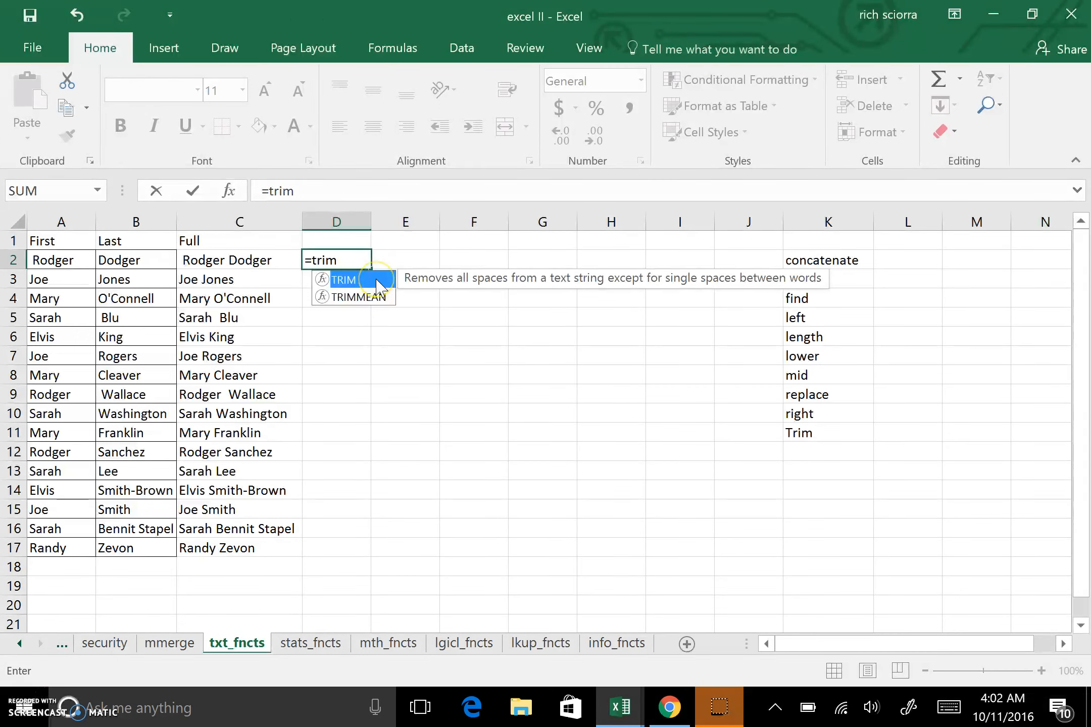
{"action": "type", "text": "("}
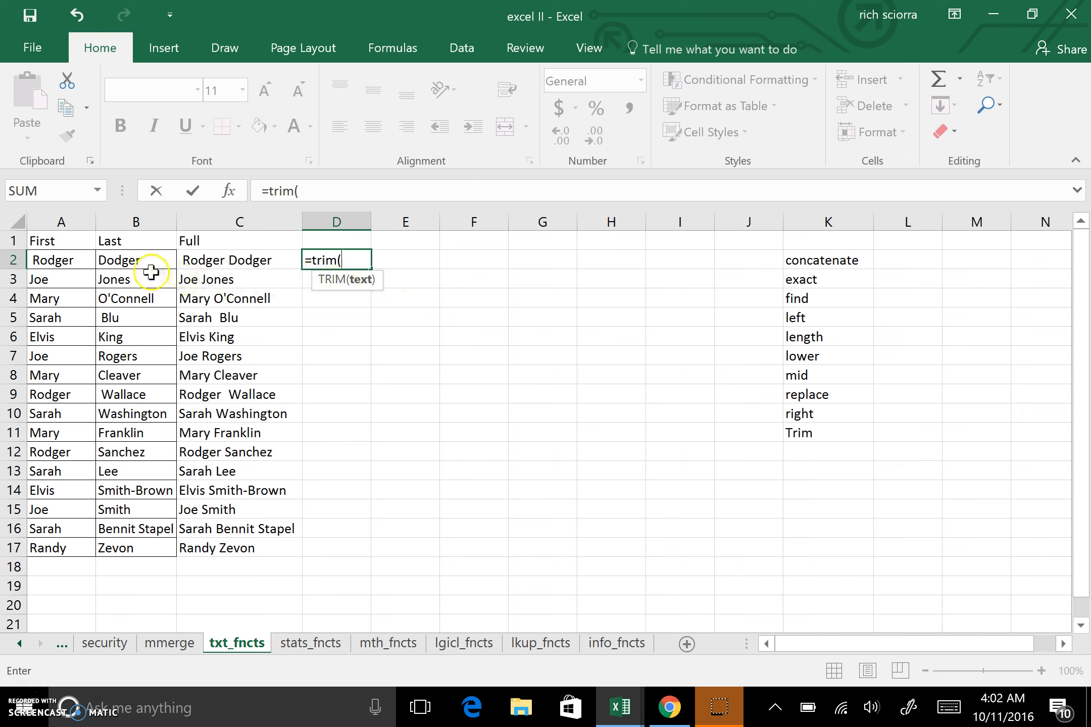
{"action": "left_click", "coordinate": [76, 263]}
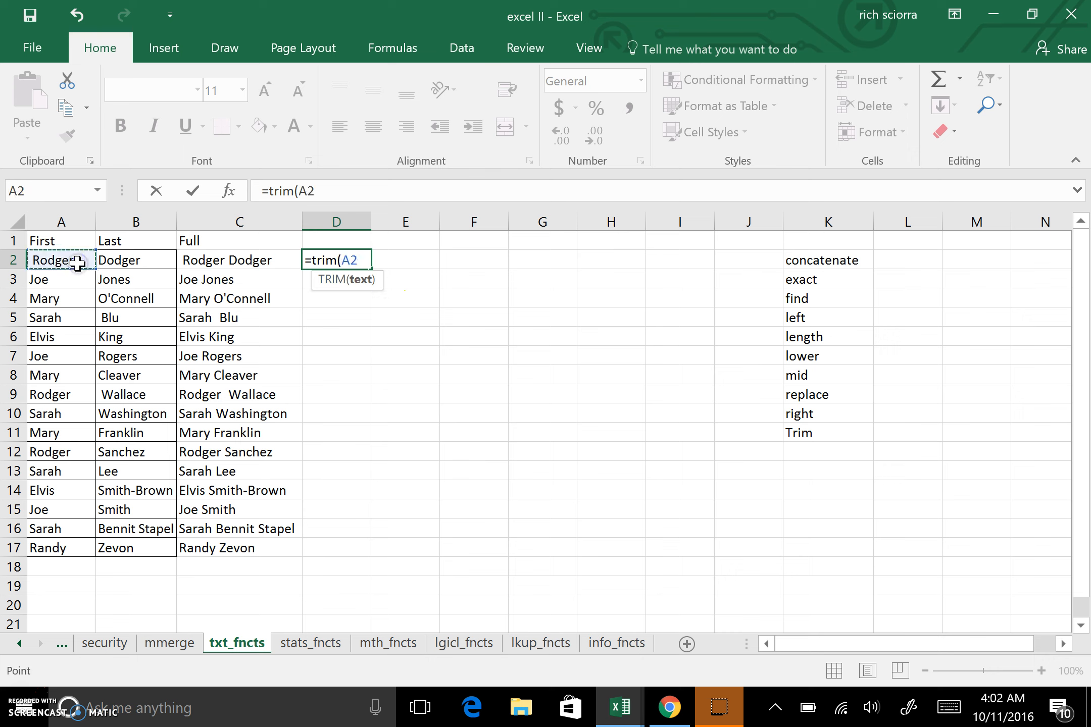
{"action": "type", "text": ")"}
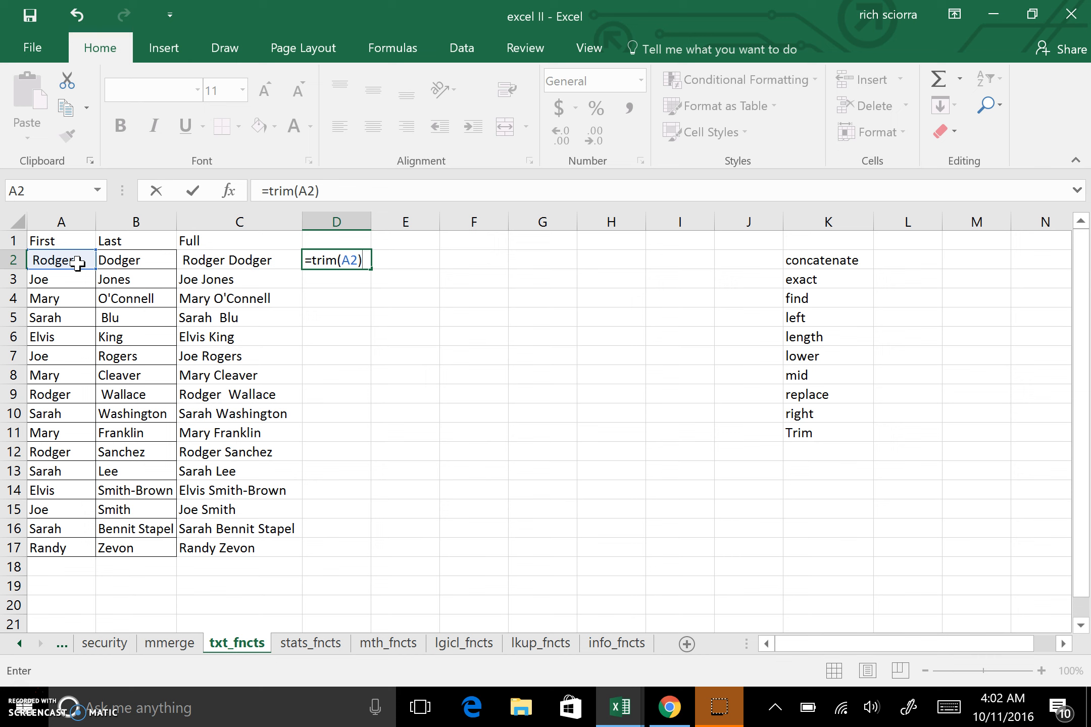
{"action": "key", "text": "Return"}
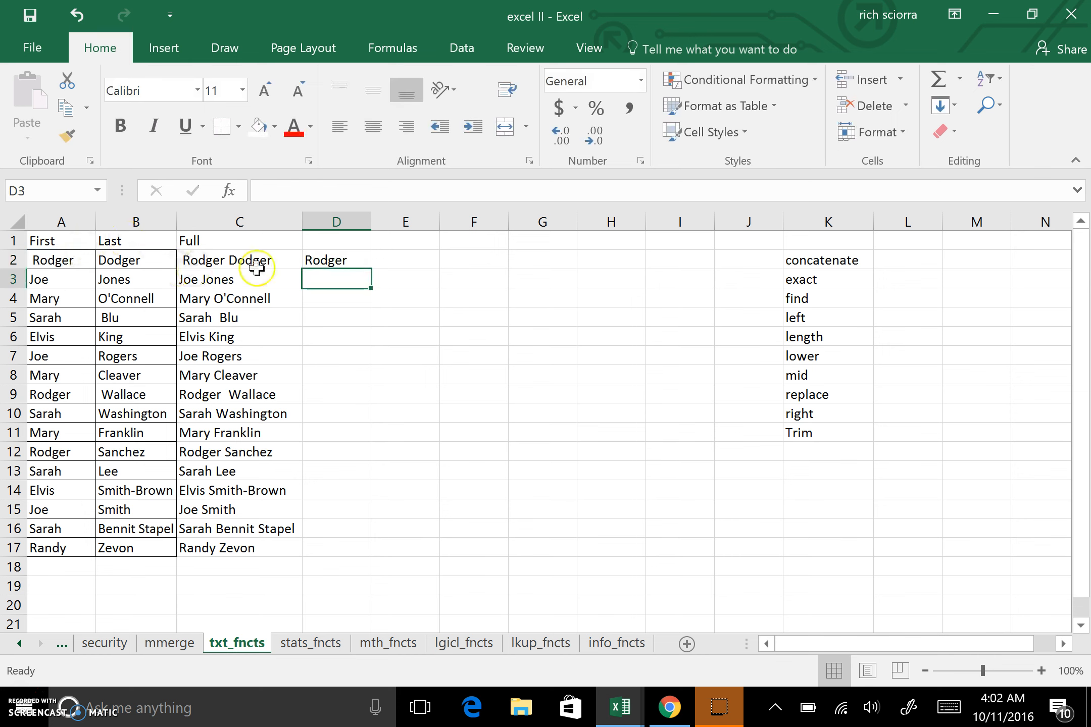
Fill the TRIM formula across to E2 and down to row 17, and widen column E.
{"action": "left_click", "coordinate": [353, 259]}
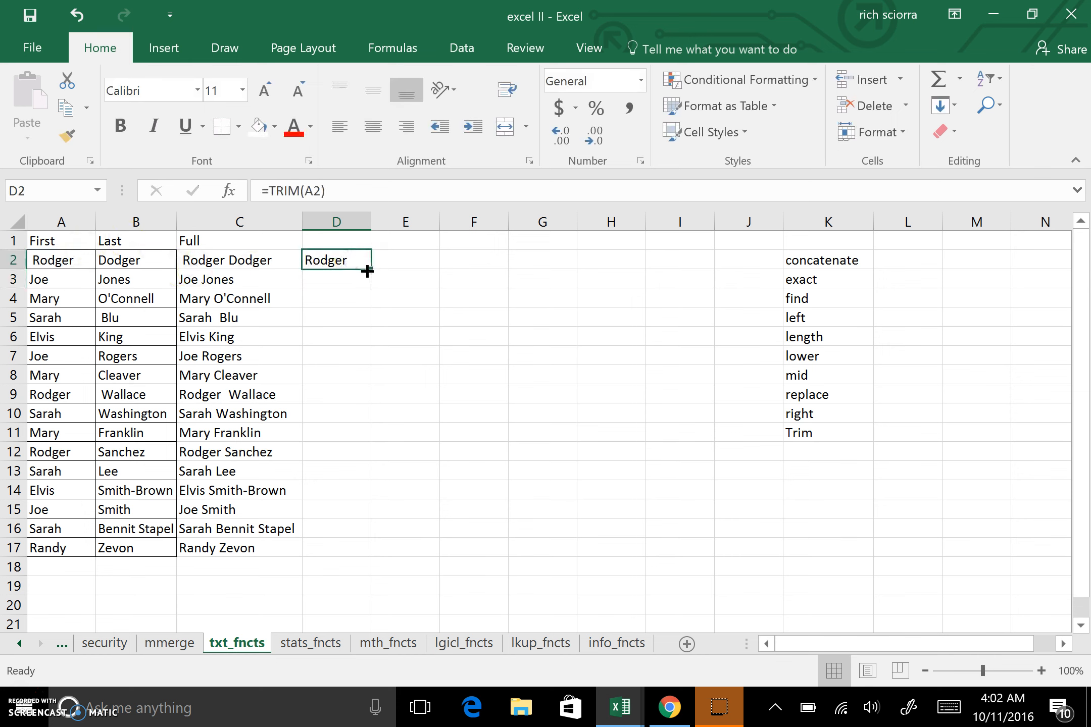
{"action": "left_click_drag", "start_coordinate": [372, 271], "coordinate": [434, 270]}
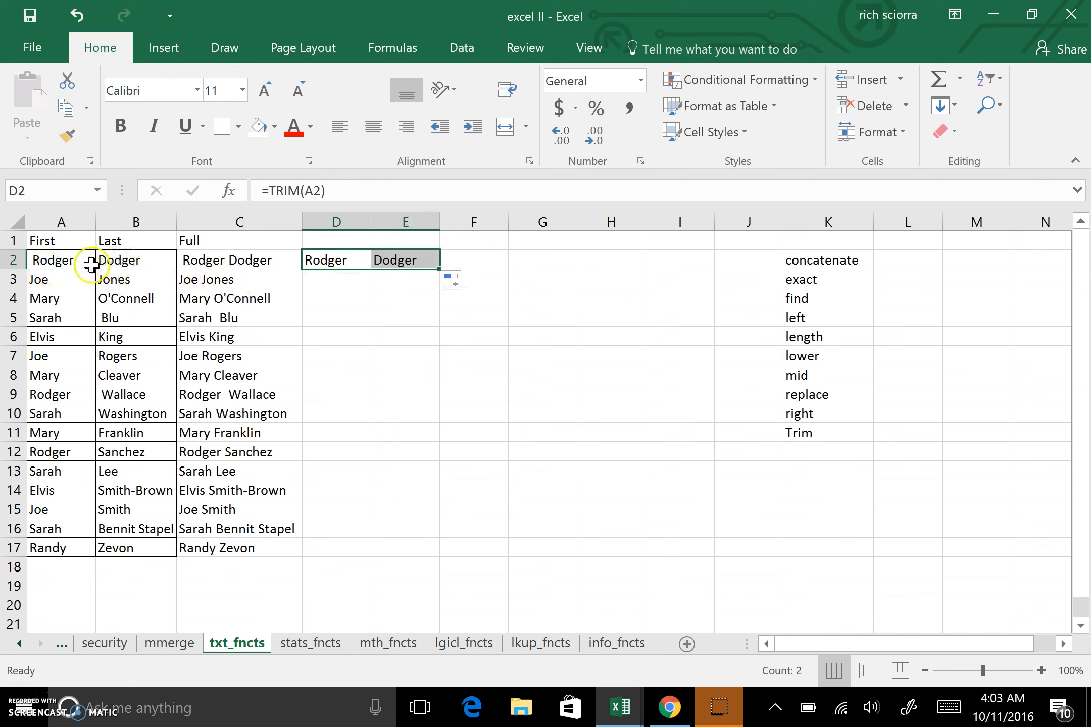
{"action": "left_click_drag", "start_coordinate": [349, 255], "coordinate": [428, 555]}
{"action": "left_click_drag", "start_coordinate": [435, 221], "coordinate": [500, 222]}
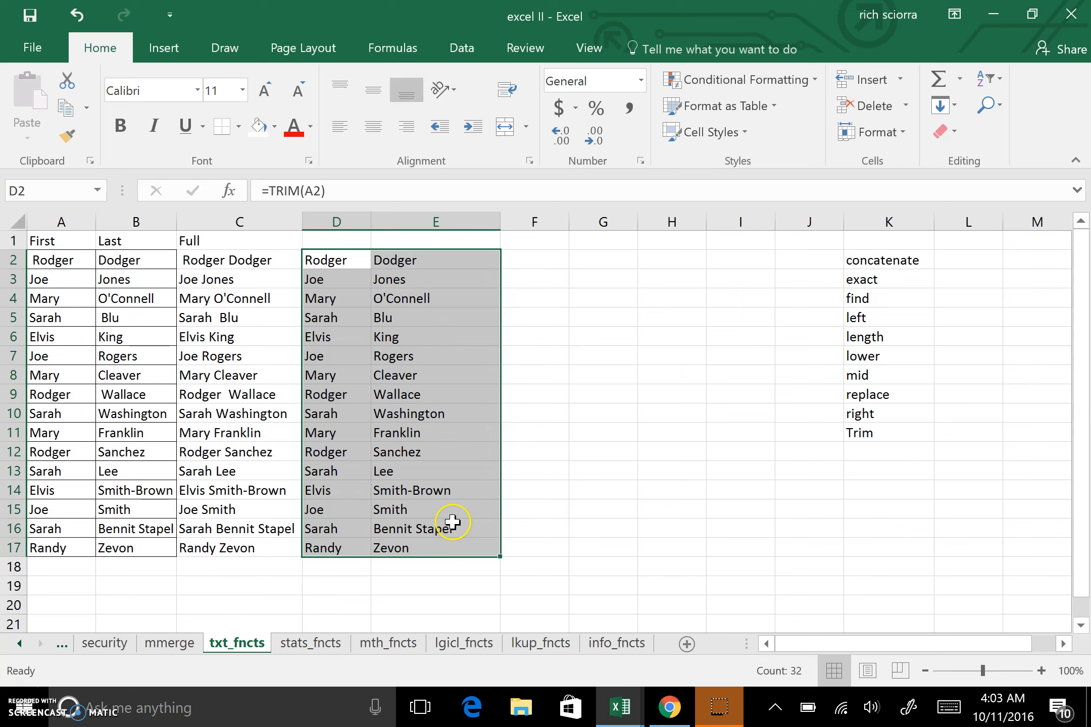
Copy the trimmed names in D2:E17 and paste them as values over A2:B17.
{"action": "key", "text": "ctrl+c"}
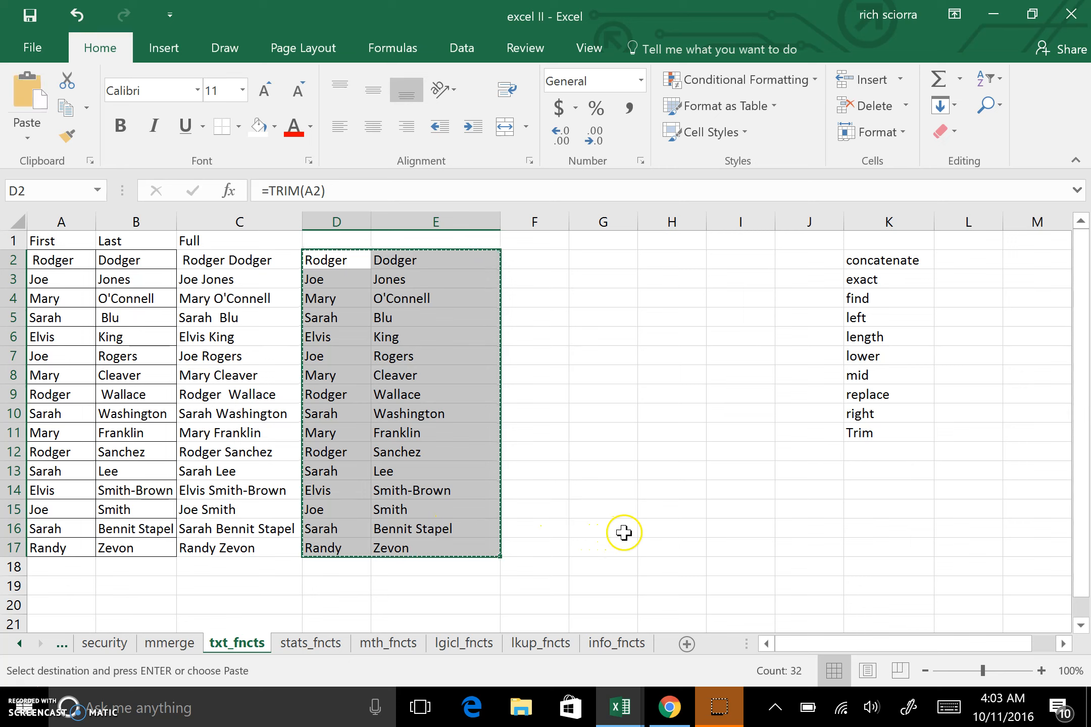
{"action": "left_click", "coordinate": [71, 263]}
{"action": "right_click", "coordinate": [70, 263]}
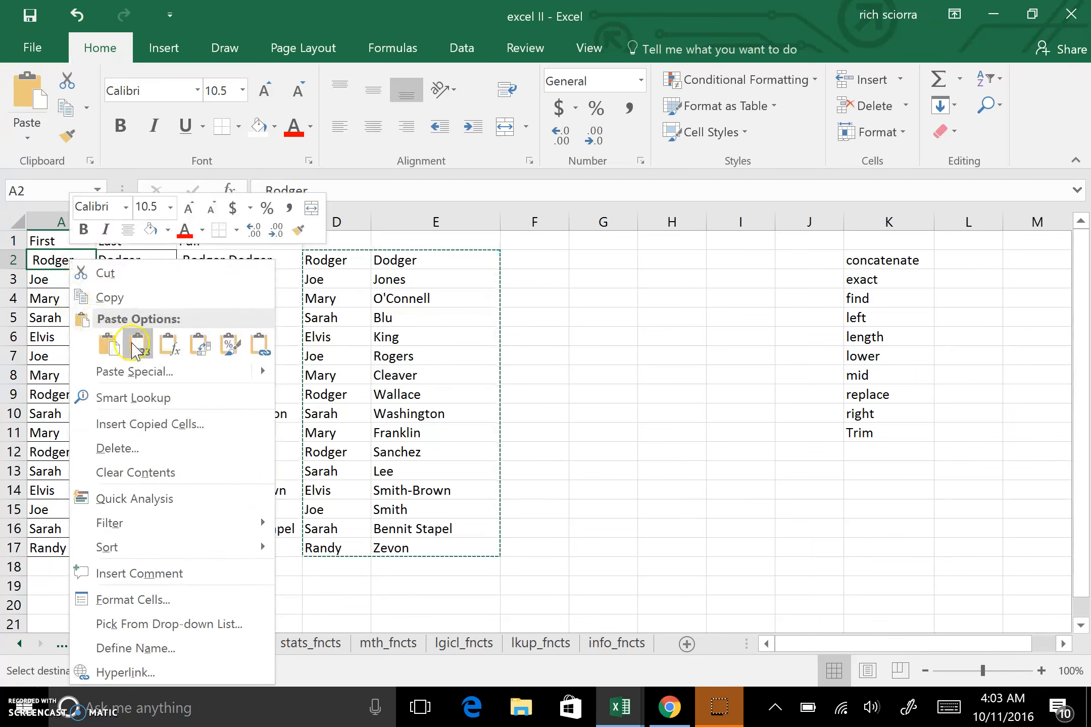
{"action": "left_click", "coordinate": [135, 346]}
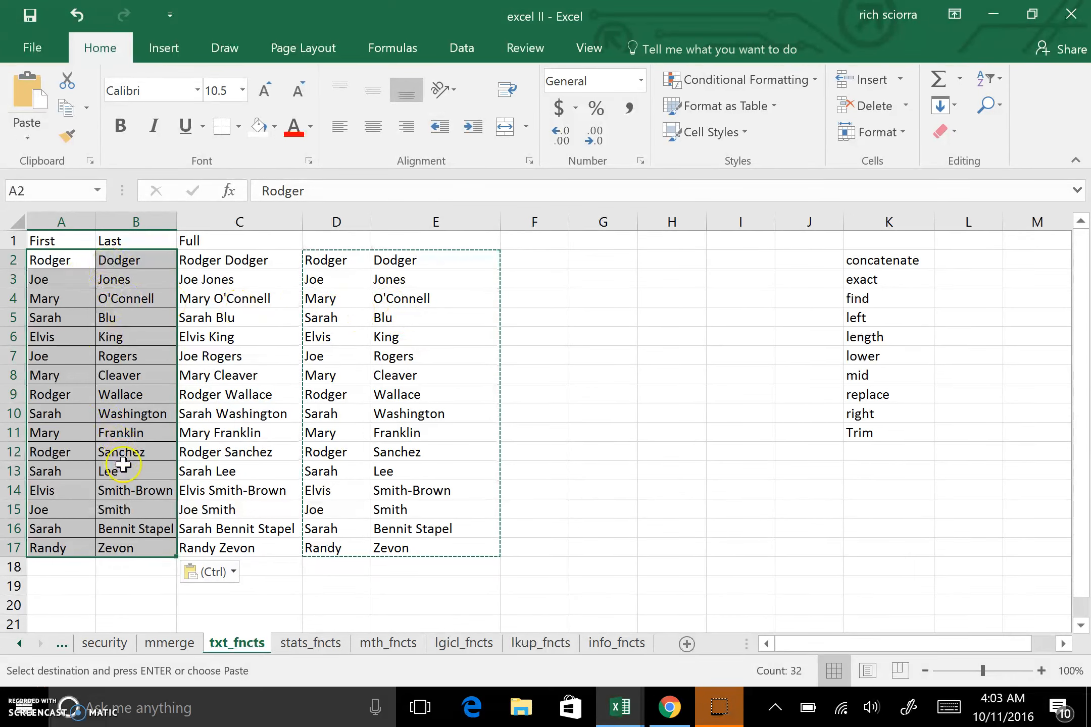
Delete the helper columns D and E.
{"action": "left_click_drag", "start_coordinate": [337, 222], "coordinate": [445, 222]}
{"action": "right_click", "coordinate": [448, 222]}
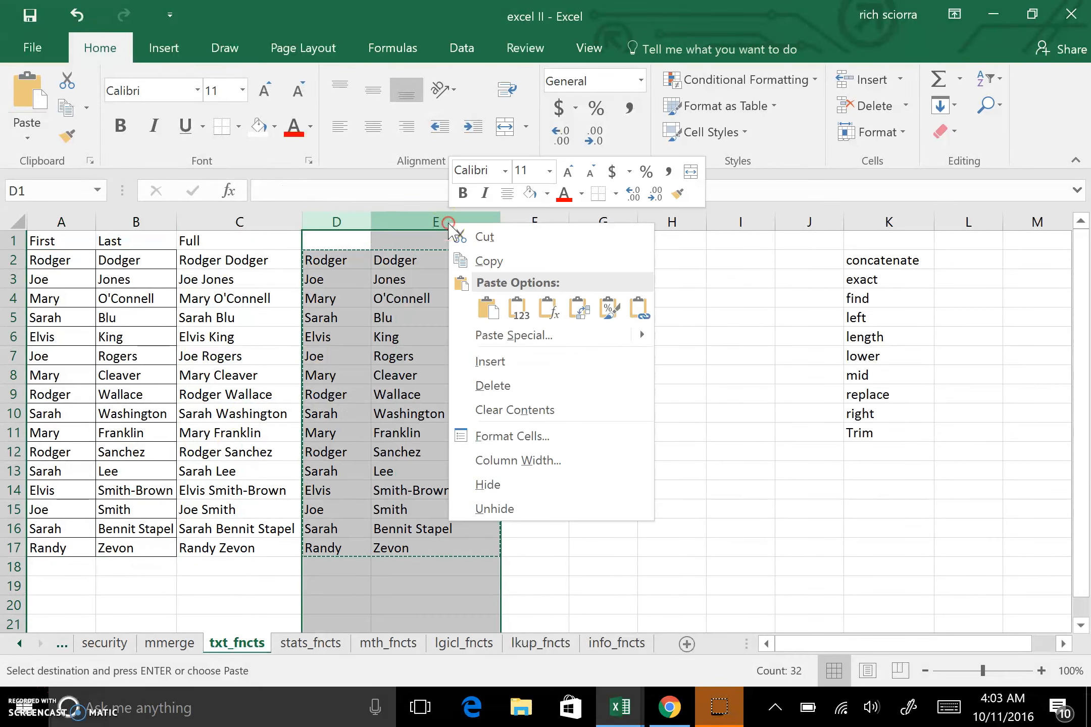
{"action": "left_click", "coordinate": [487, 385]}
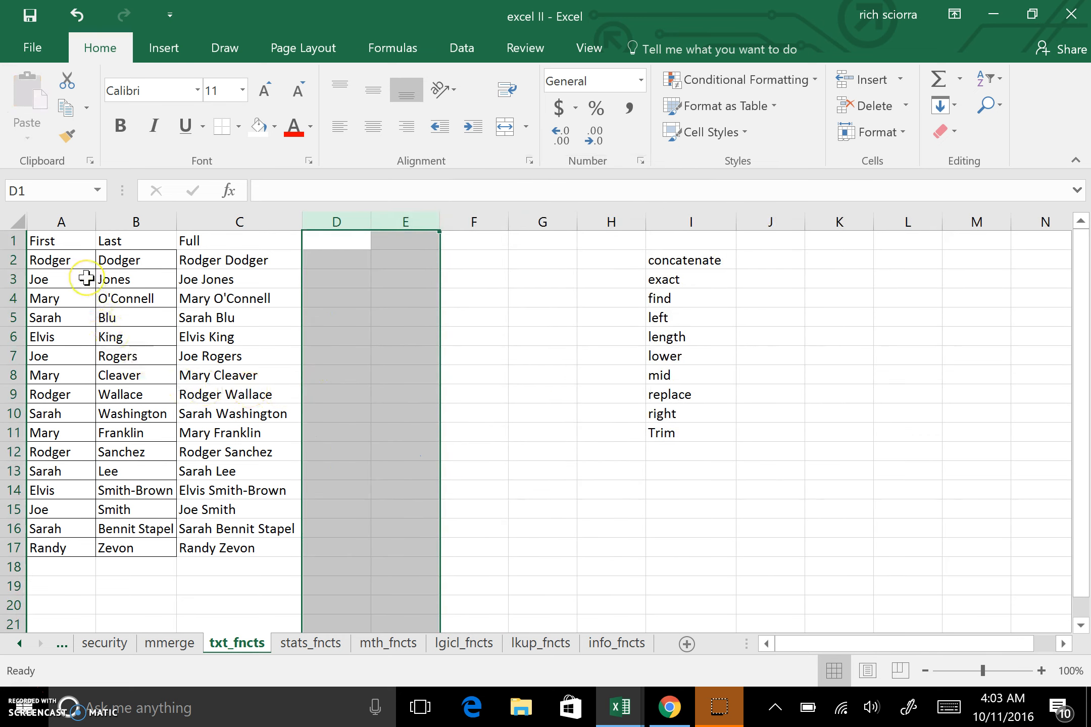
Highlight the concatenate and Trim entries in the function list with yellow fill.
{"action": "left_click", "coordinate": [689, 260]}
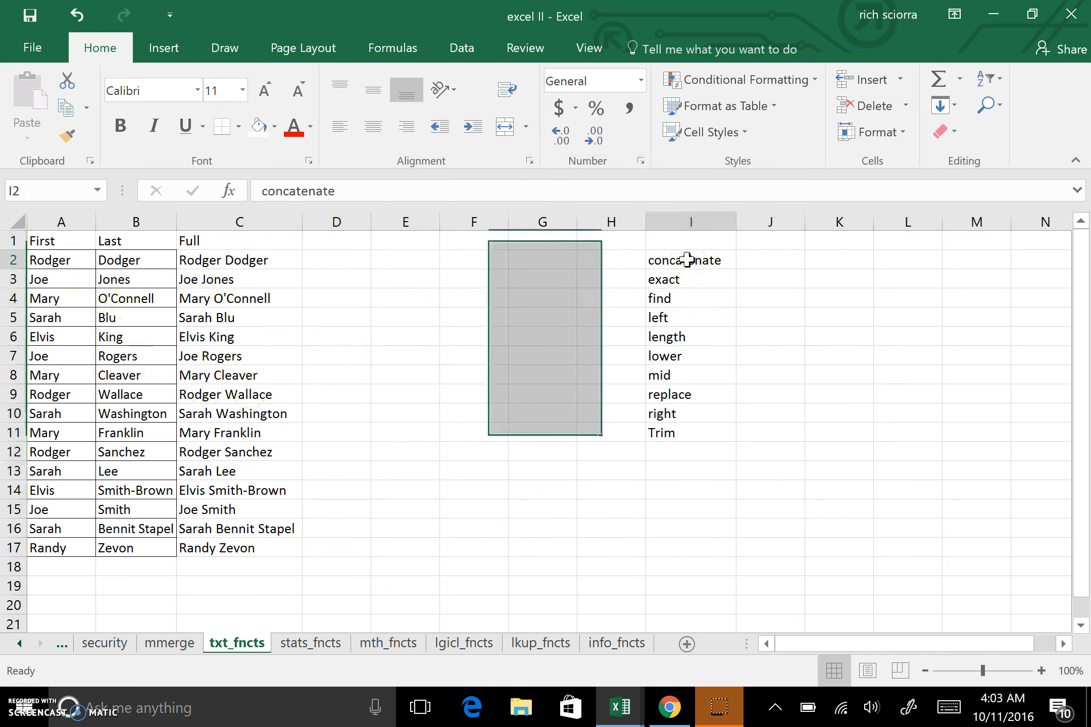
{"action": "left_click", "coordinate": [274, 127]}
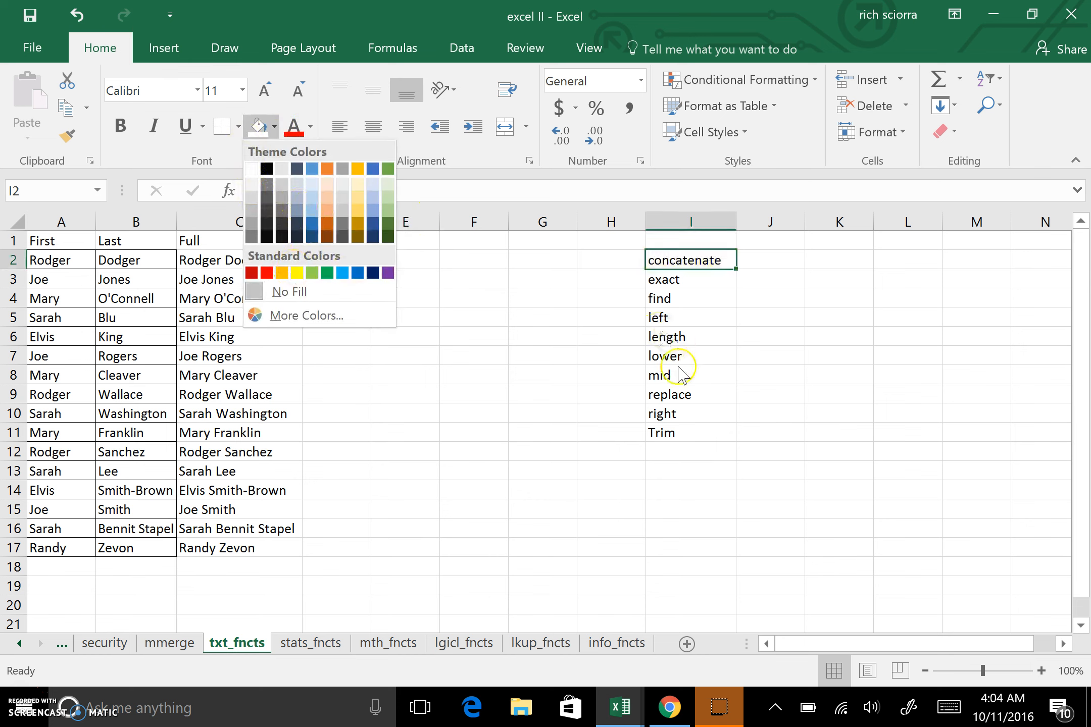
{"action": "left_click", "coordinate": [297, 273]}
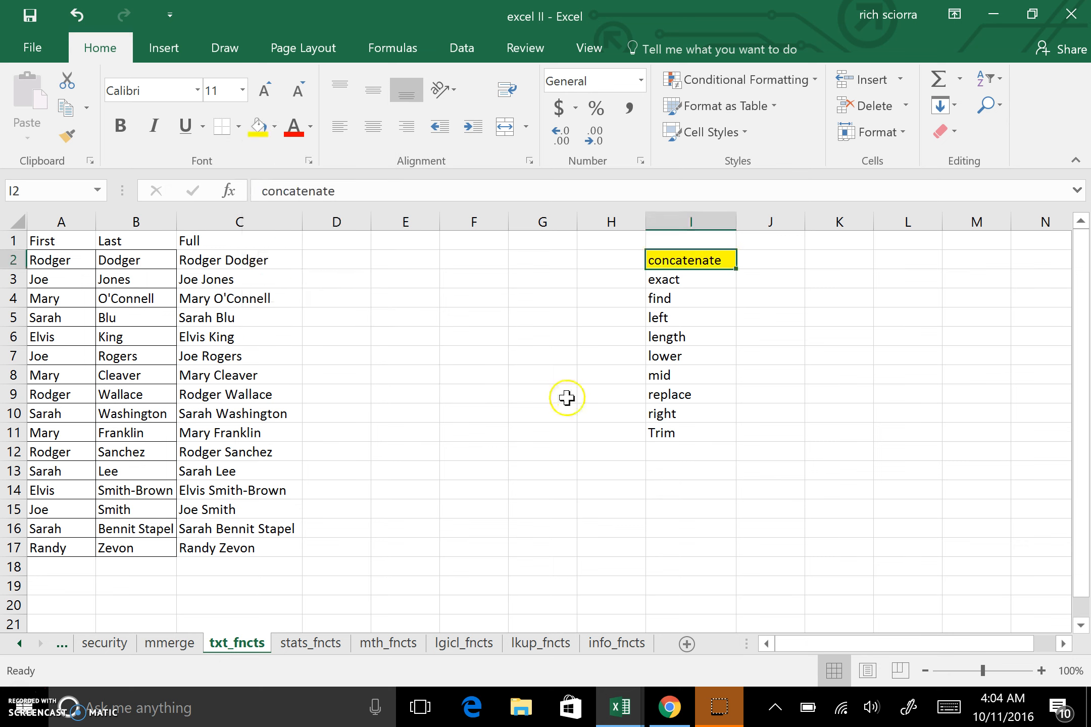
{"action": "left_click", "coordinate": [677, 432]}
{"action": "left_click", "coordinate": [256, 128]}
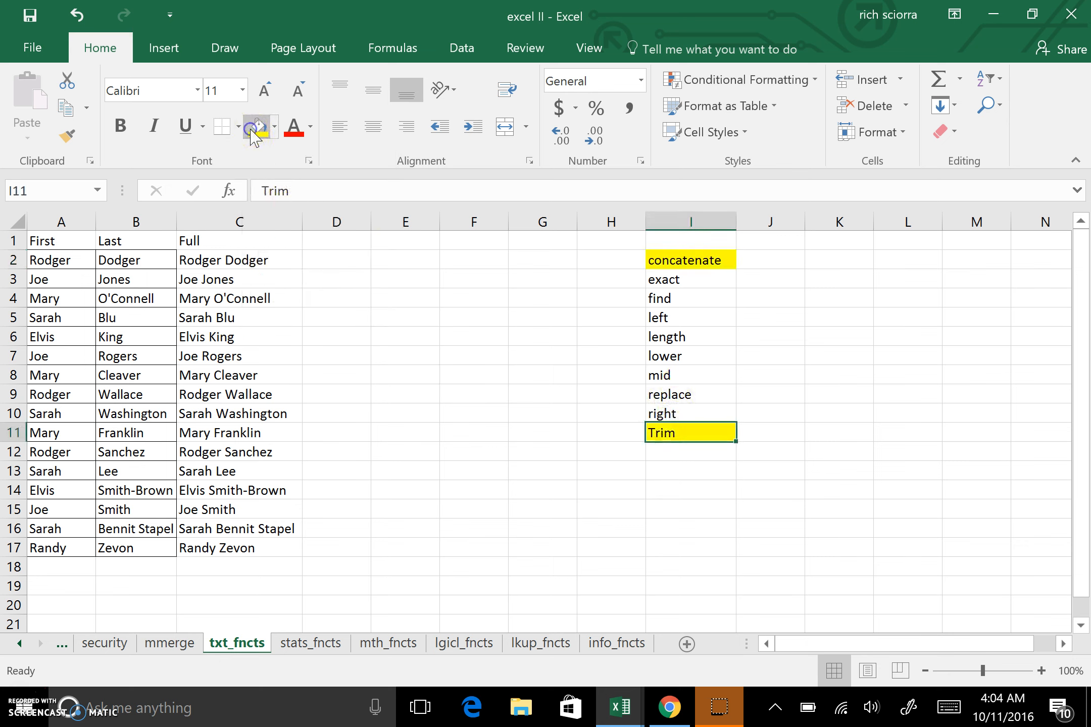
Widen columns D and B to fit their contents.
{"action": "left_click_drag", "start_coordinate": [372, 222], "coordinate": [463, 227]}
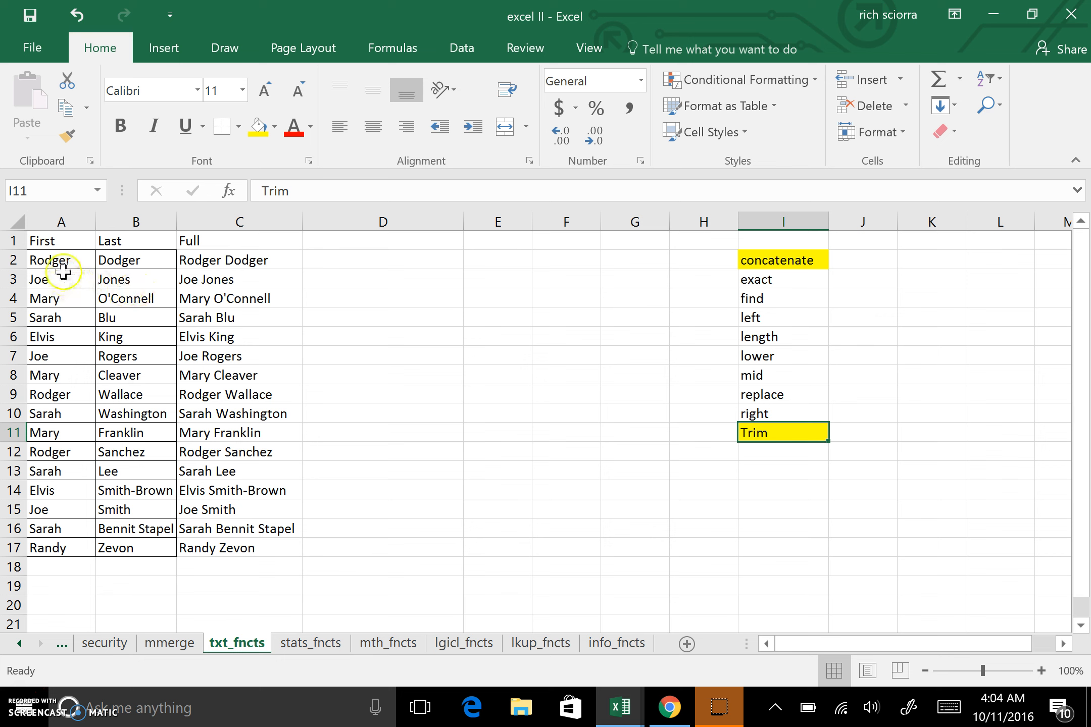
{"action": "left_click_drag", "start_coordinate": [176, 222], "coordinate": [202, 222]}
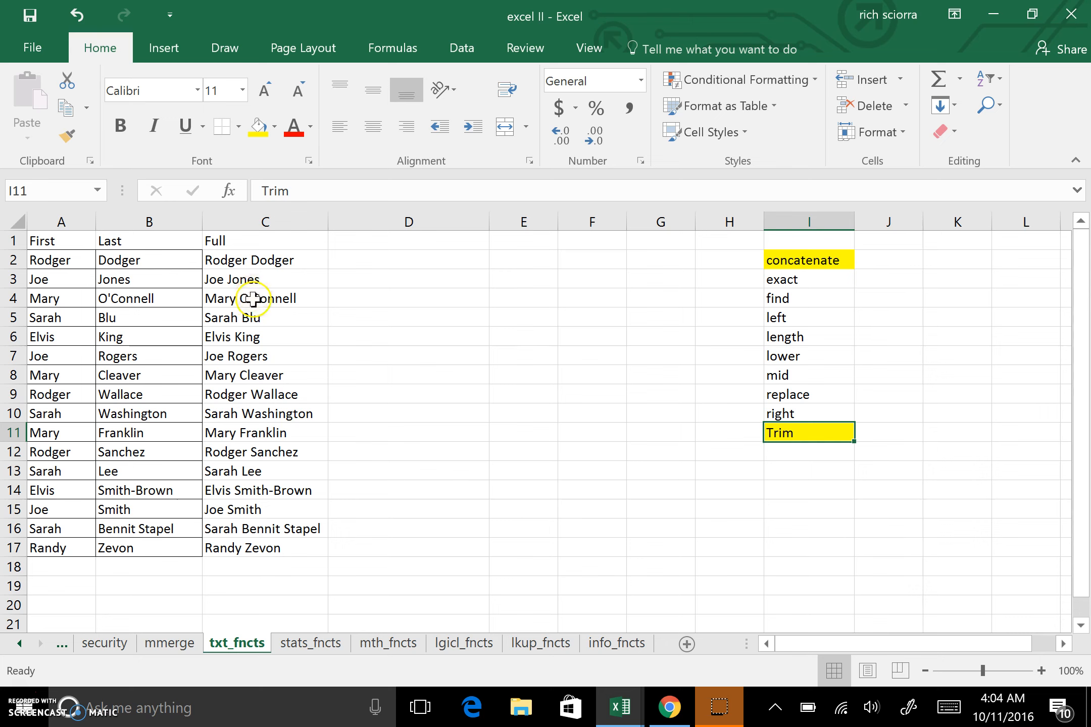
{"action": "left_click", "coordinate": [268, 490]}
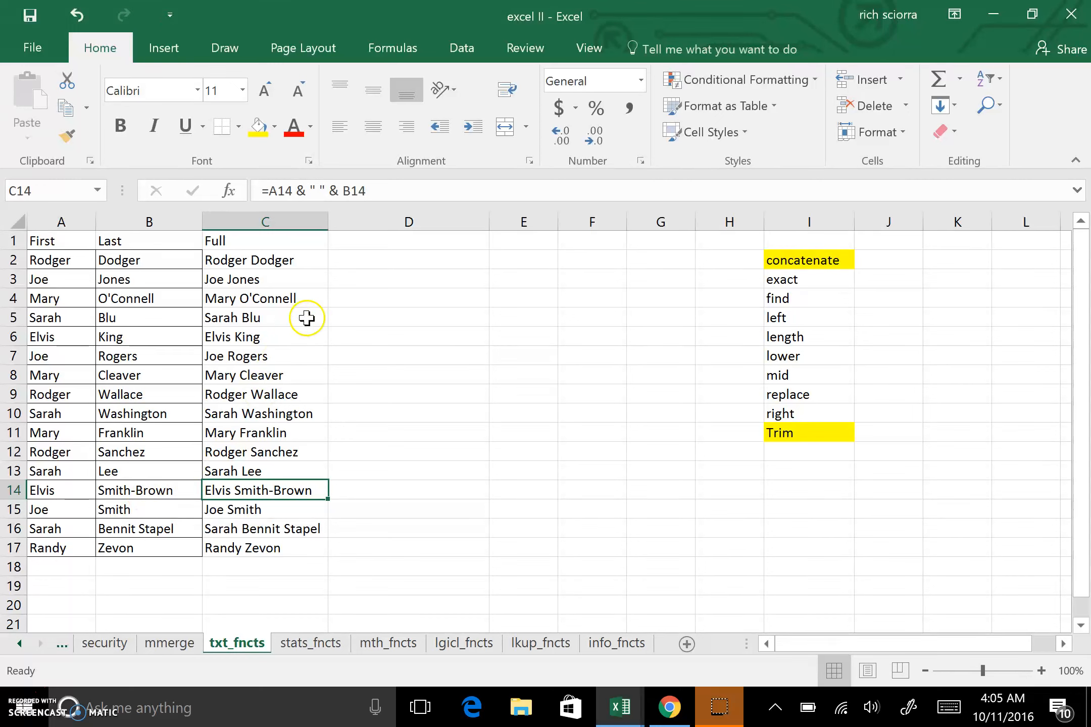
Copy the last names in B2:B17 and paste them into D2:D17.
{"action": "left_click", "coordinate": [412, 270]}
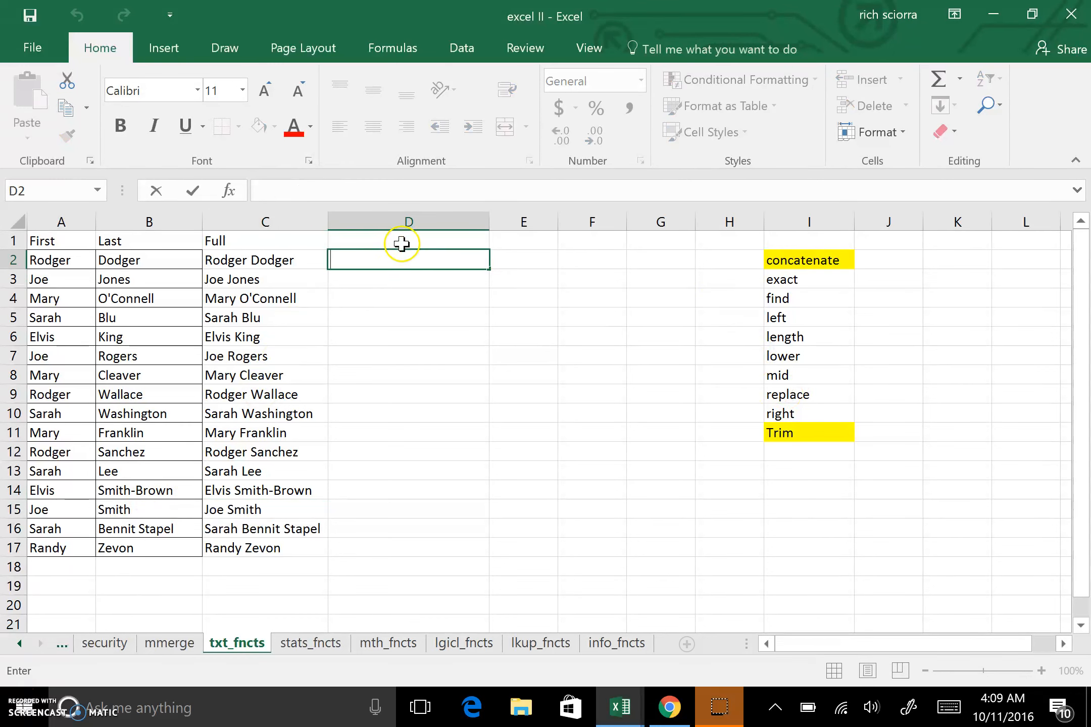
{"action": "left_click_drag", "start_coordinate": [164, 263], "coordinate": [160, 541]}
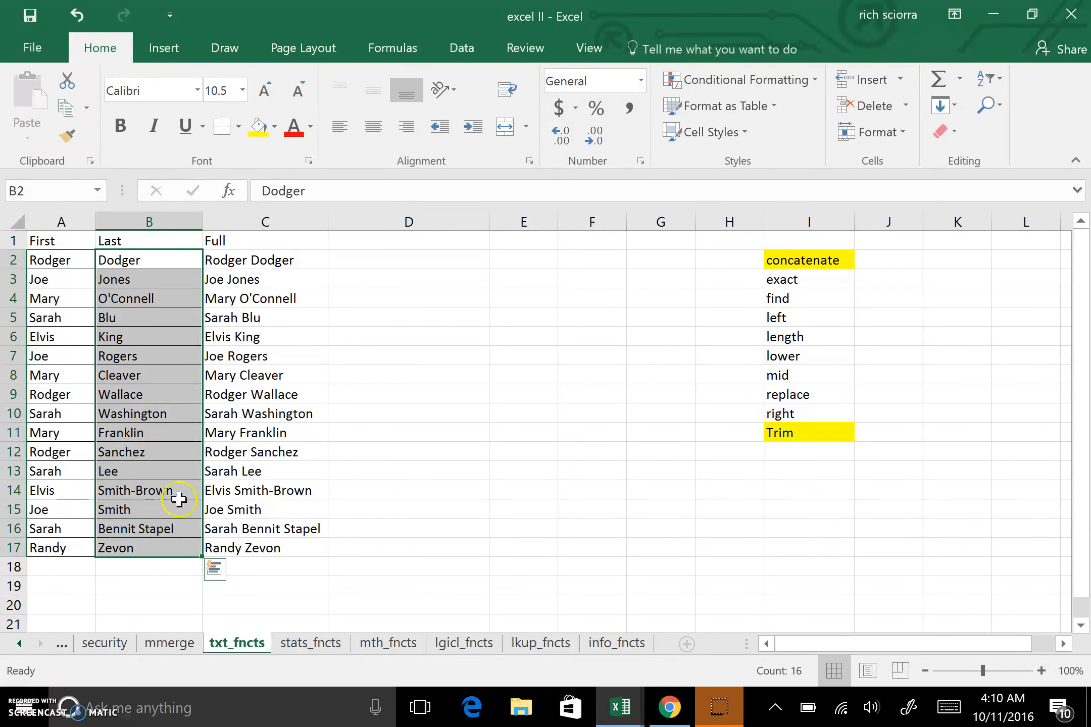
{"action": "key", "text": "ctrl+c"}
{"action": "left_click", "coordinate": [408, 269]}
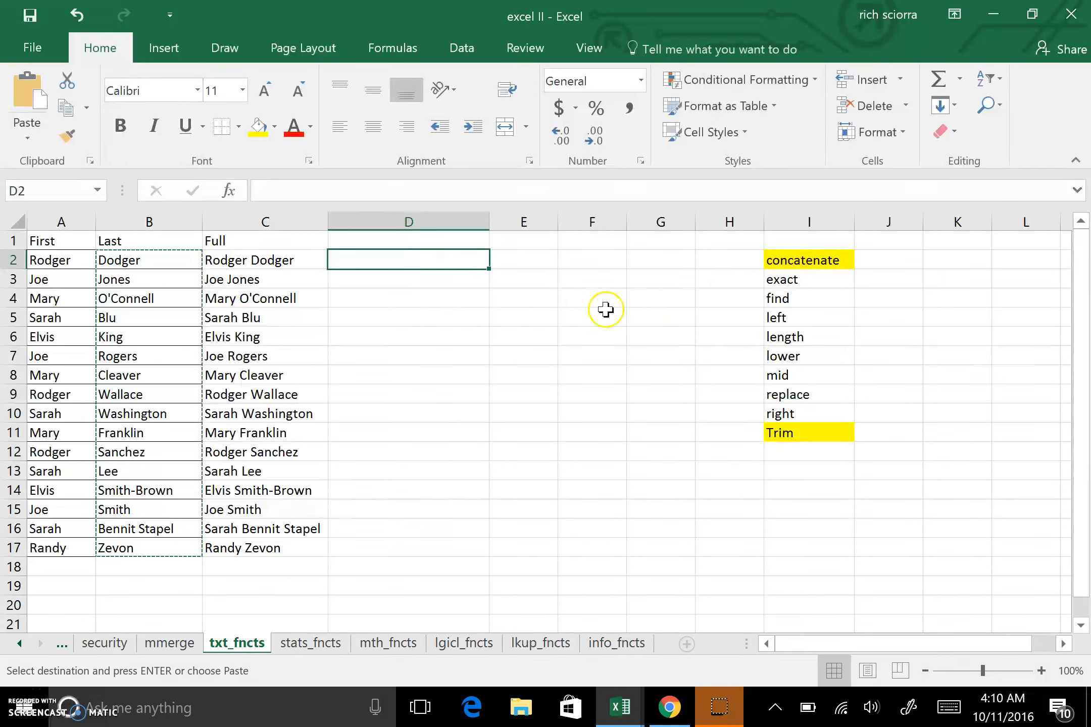
{"action": "key", "text": "ctrl+v"}
{"action": "left_click", "coordinate": [728, 287]}
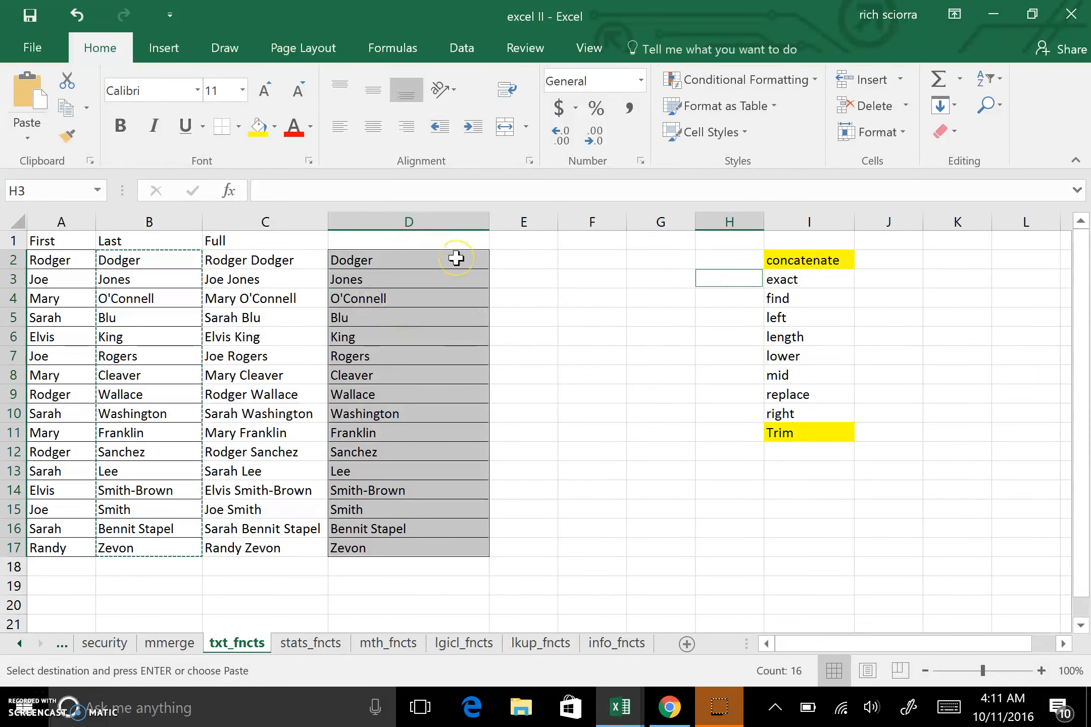
Use Find and Replace to remove the apostrophe from O'Connell in the column D last names.
{"action": "key", "text": "ctrl+h"}
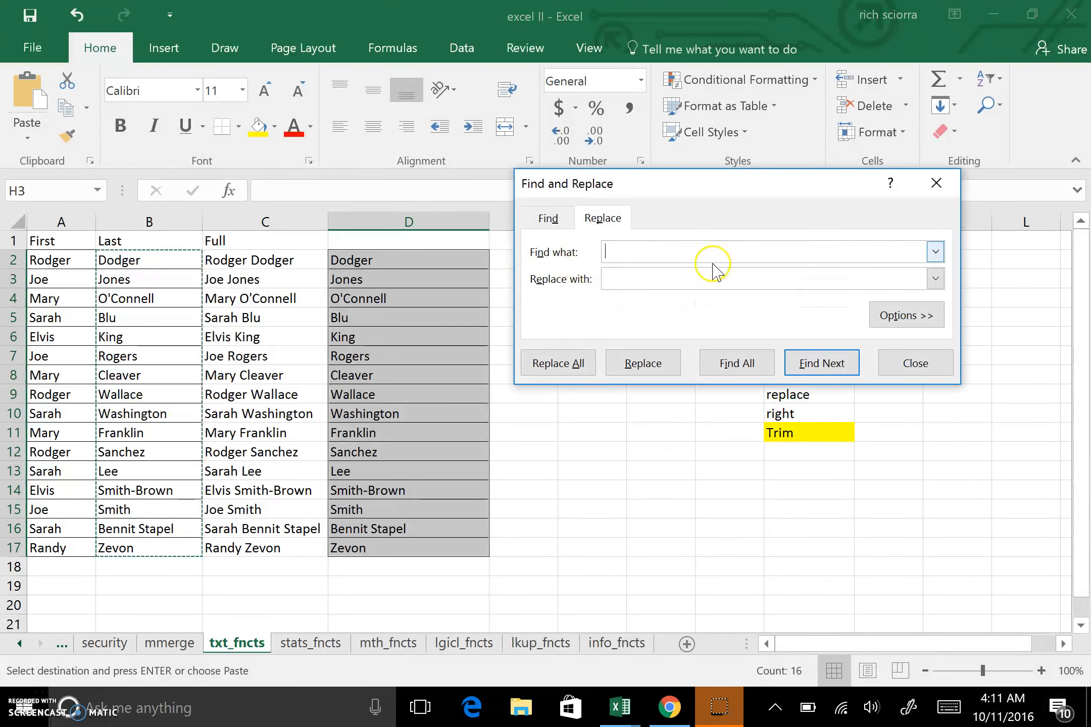
{"action": "type", "text": "'"}
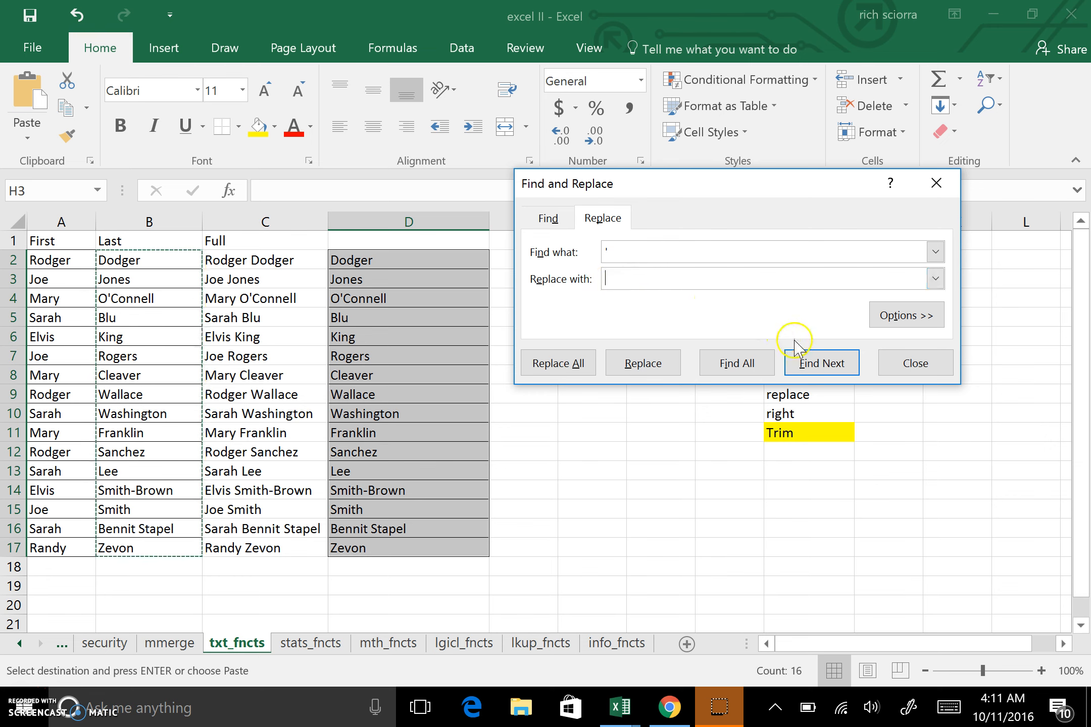
{"action": "left_click", "coordinate": [807, 365]}
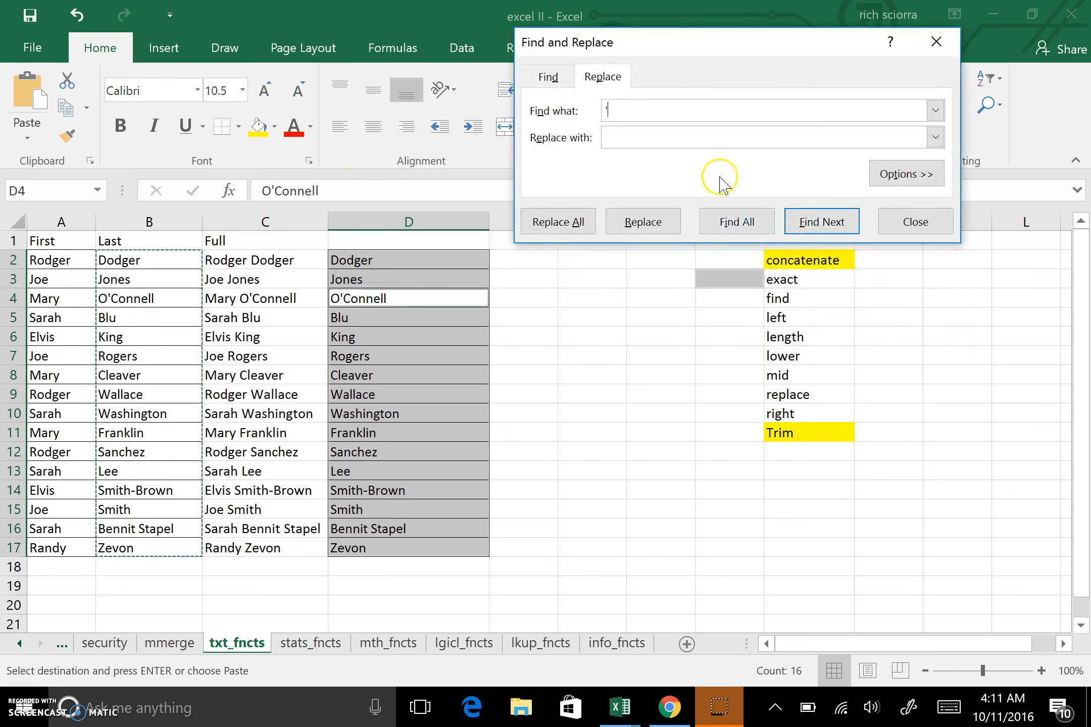
{"action": "left_click", "coordinate": [646, 226]}
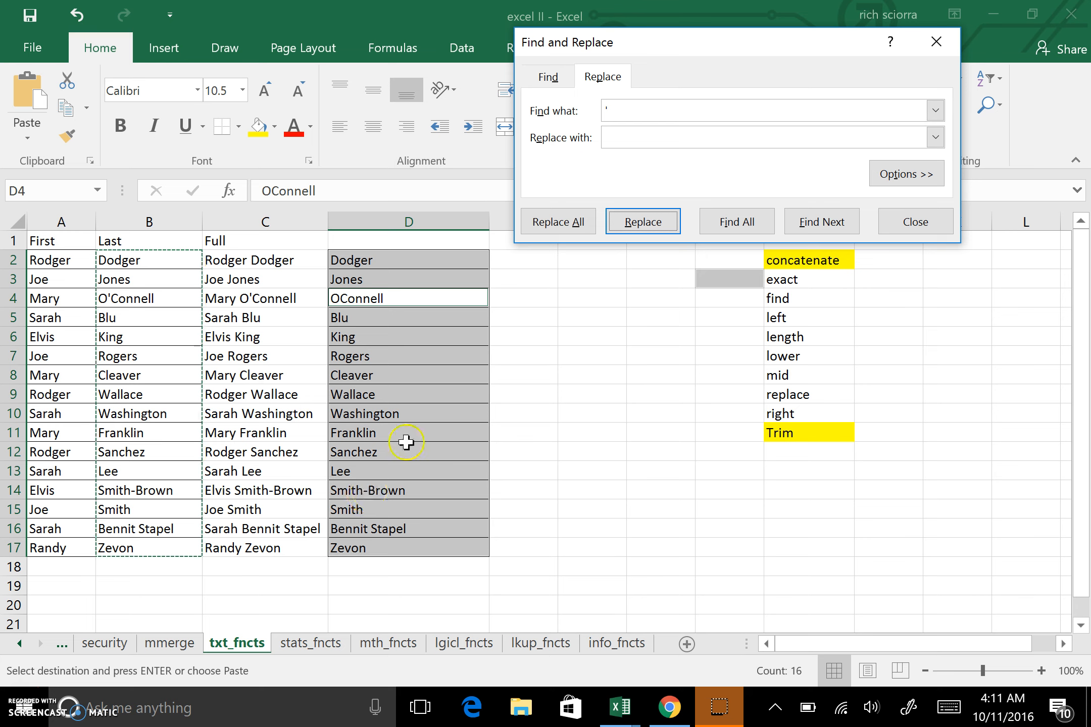
Find and remove the hyphen from Smith-Brown in column D.
{"action": "left_click", "coordinate": [637, 108]}
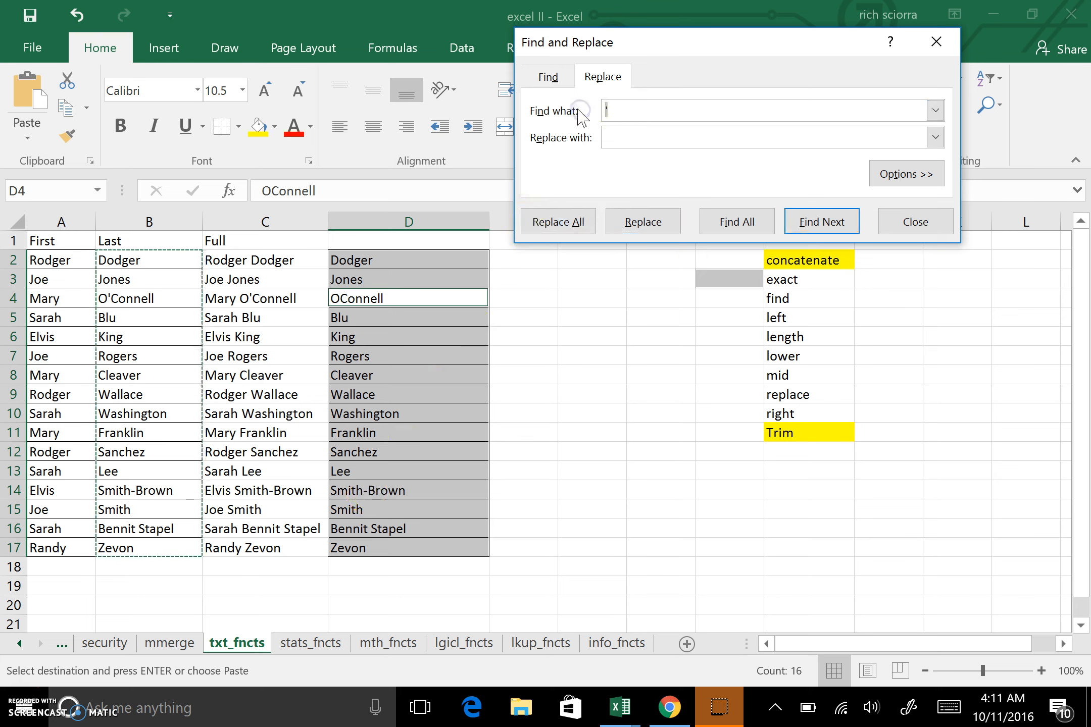
{"action": "left_click", "coordinate": [802, 222]}
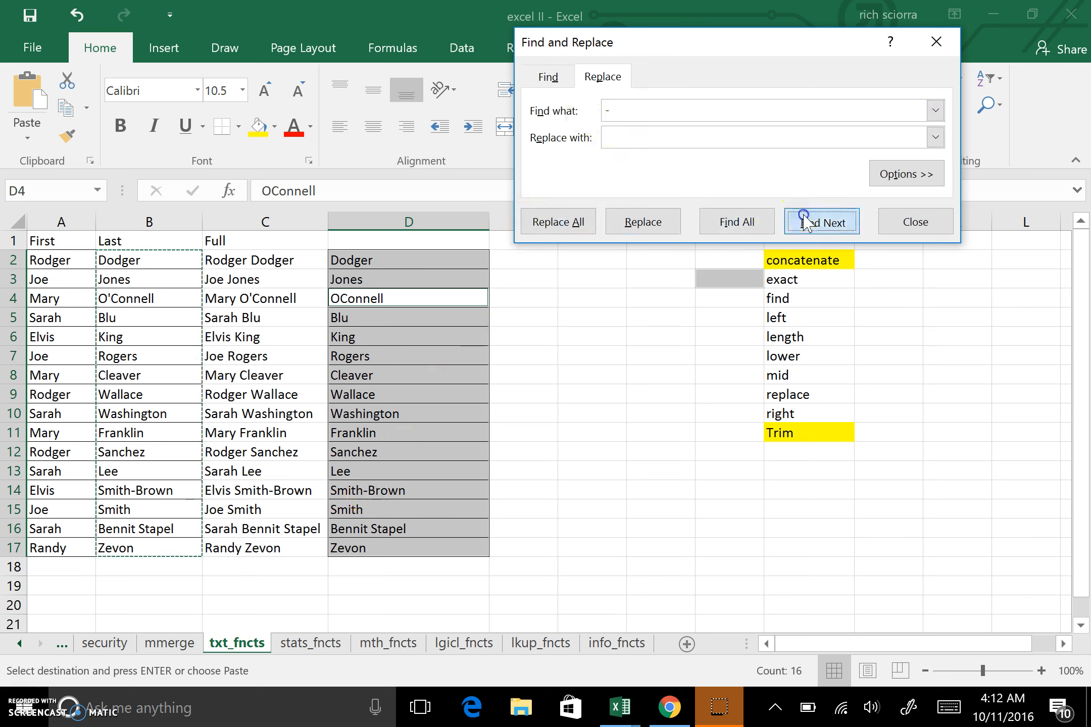
{"action": "left_click", "coordinate": [626, 224]}
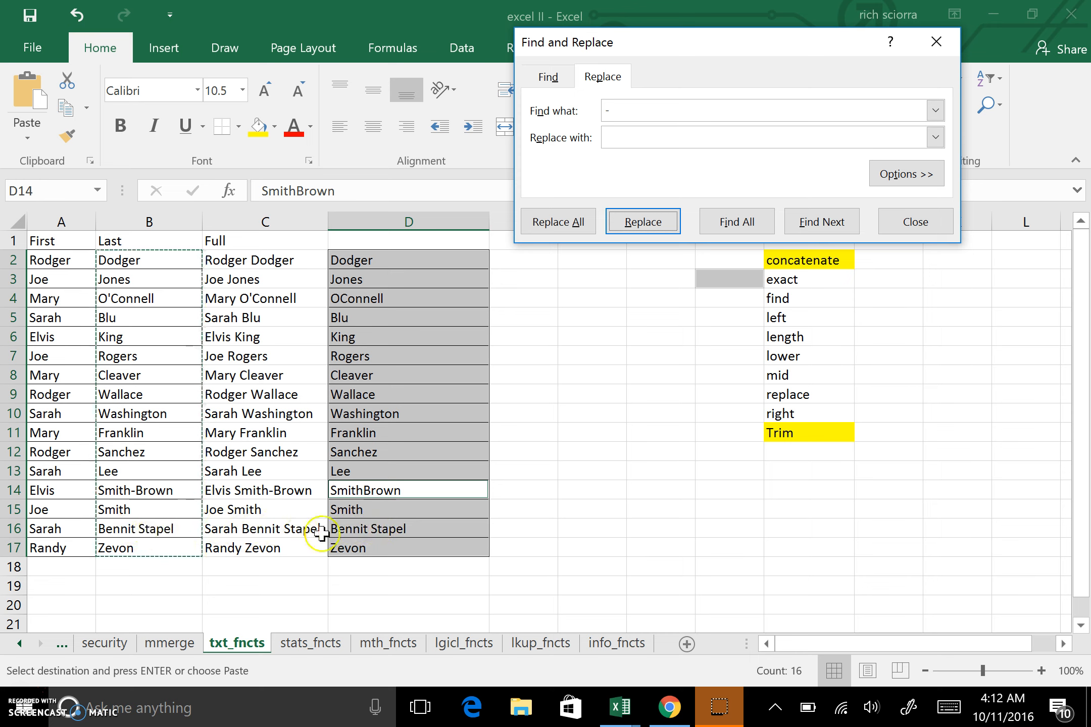
{"action": "left_click", "coordinate": [623, 225]}
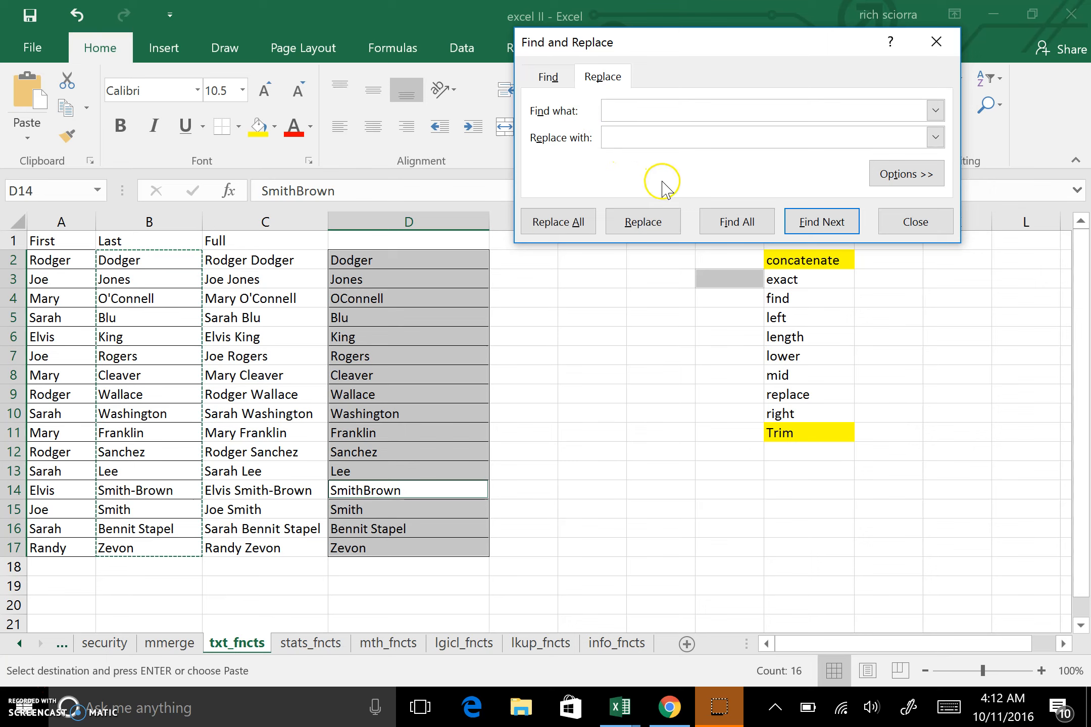
{"action": "left_click", "coordinate": [809, 225]}
{"action": "left_click", "coordinate": [641, 229]}
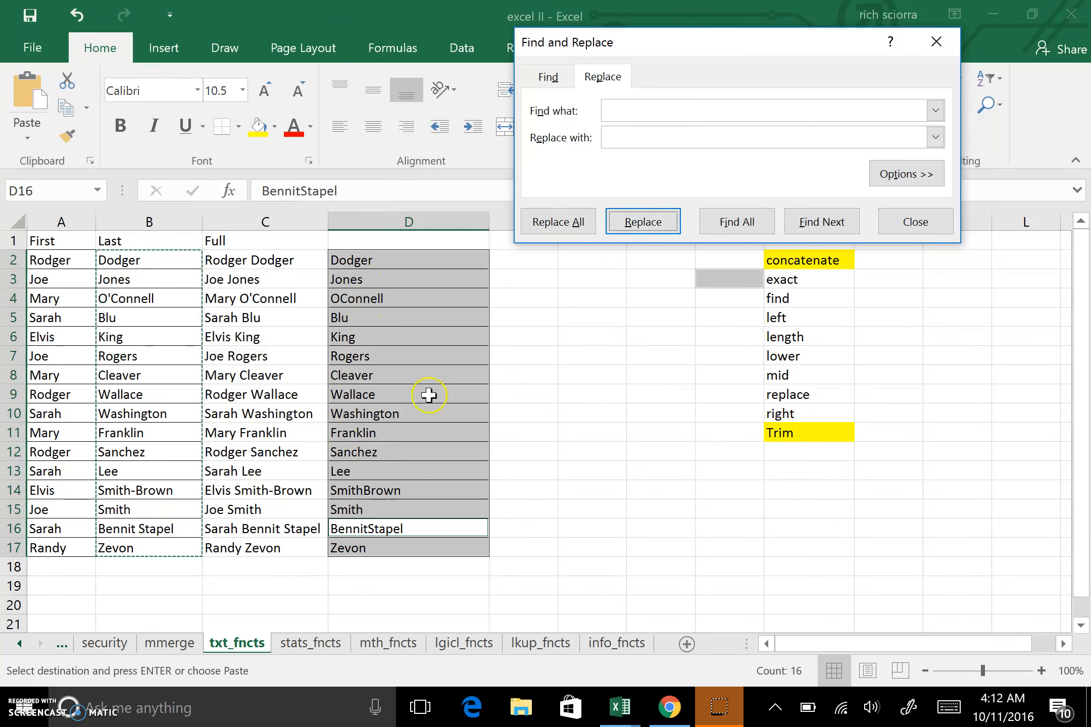
{"action": "left_click", "coordinate": [922, 223]}
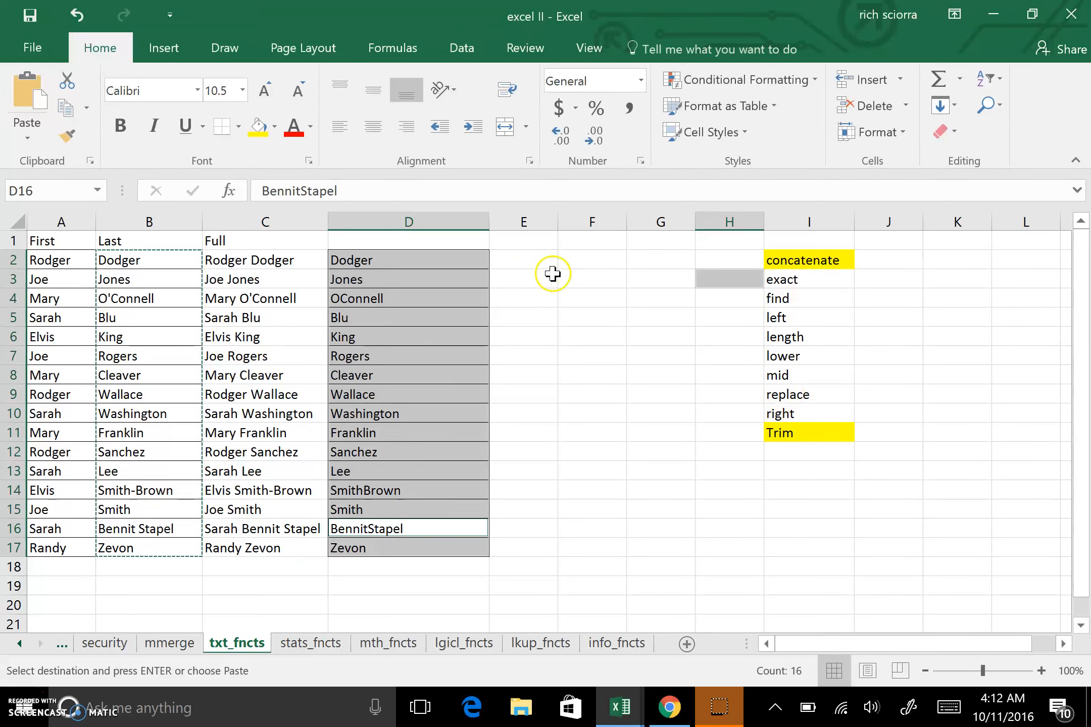
{"action": "left_click", "coordinate": [533, 266]}
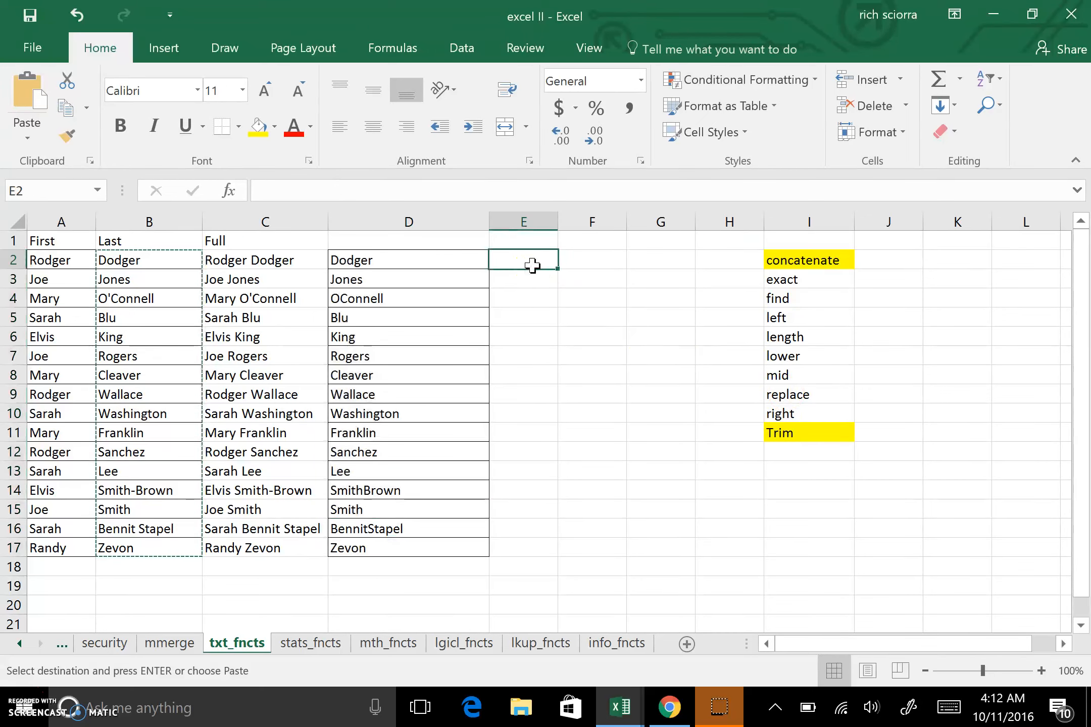
{"action": "type", "text": "="}
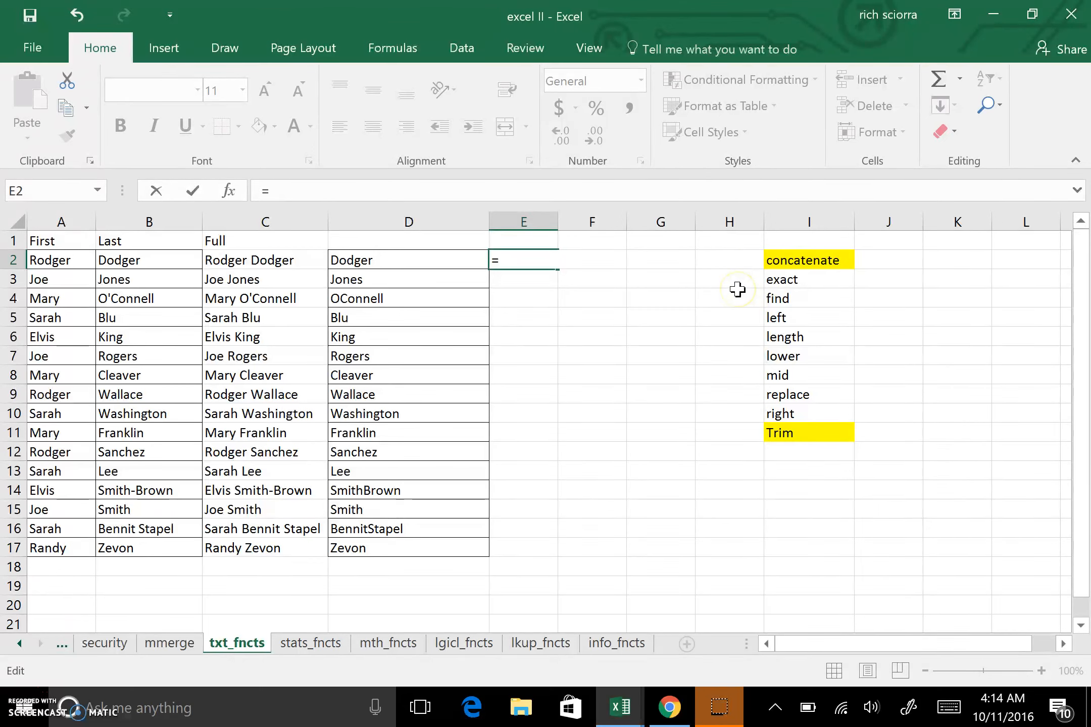
{"action": "type", "text": "replace"}
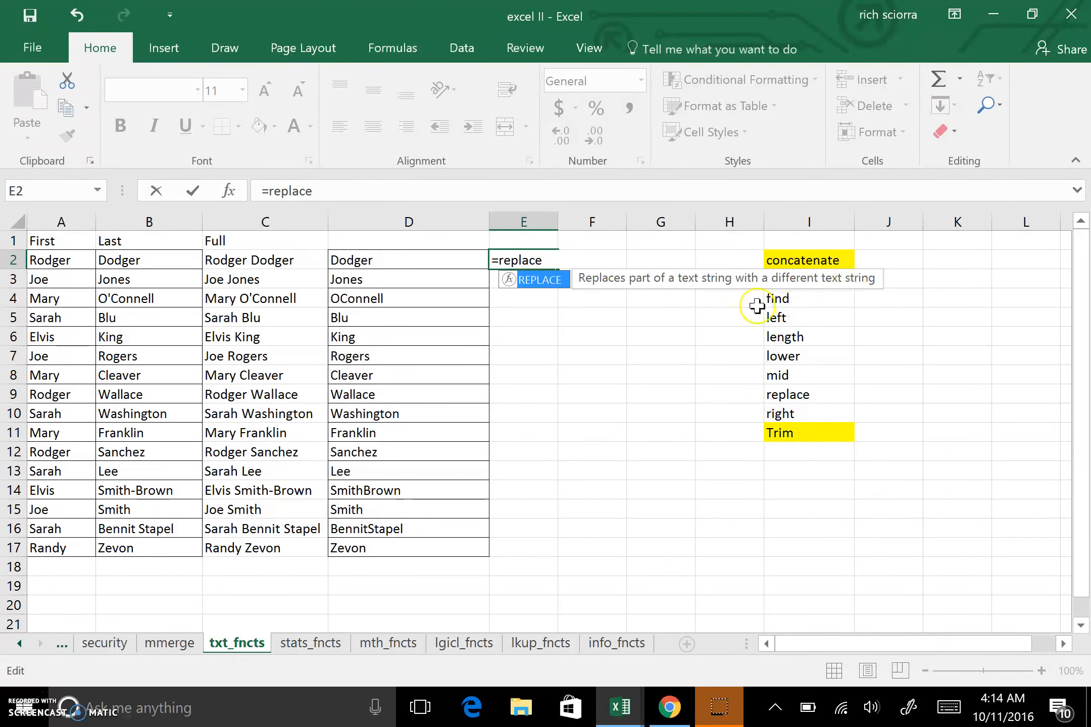
{"action": "double_click", "coordinate": [510, 280]}
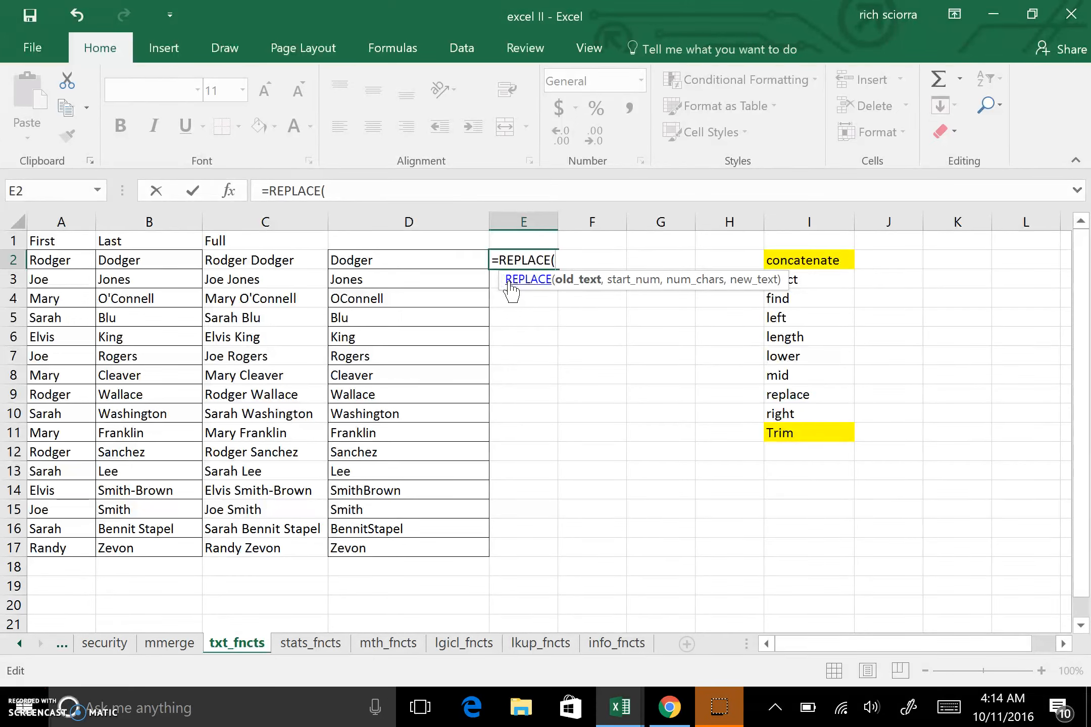
{"action": "left_click", "coordinate": [581, 278]}
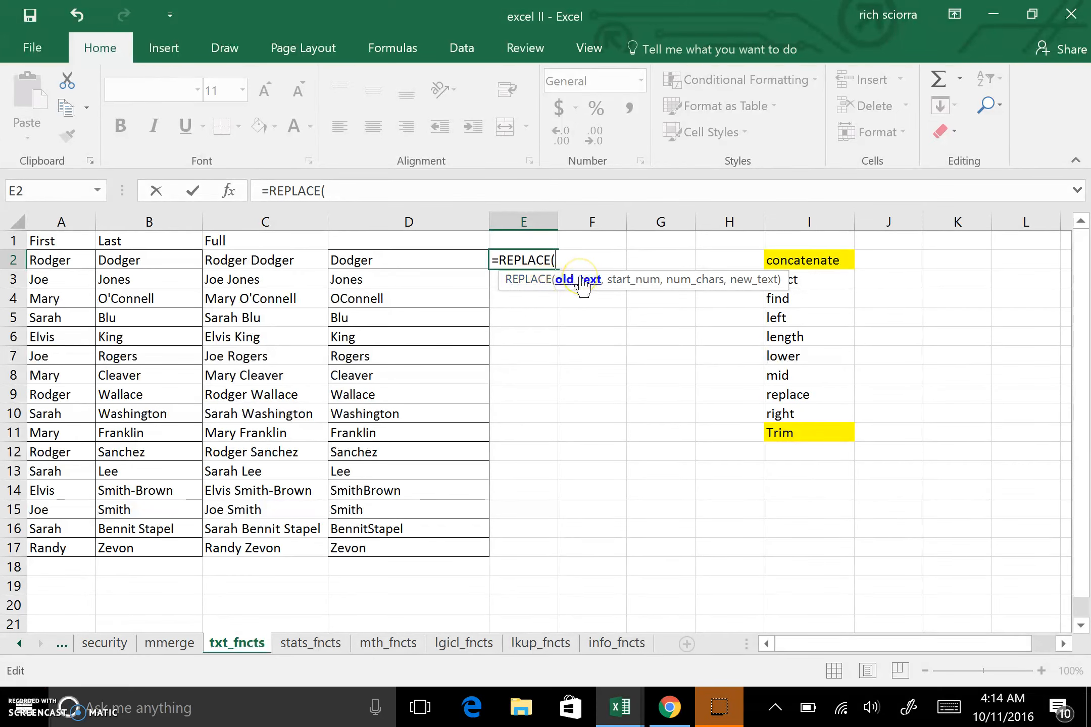
{"action": "left_click", "coordinate": [161, 267]}
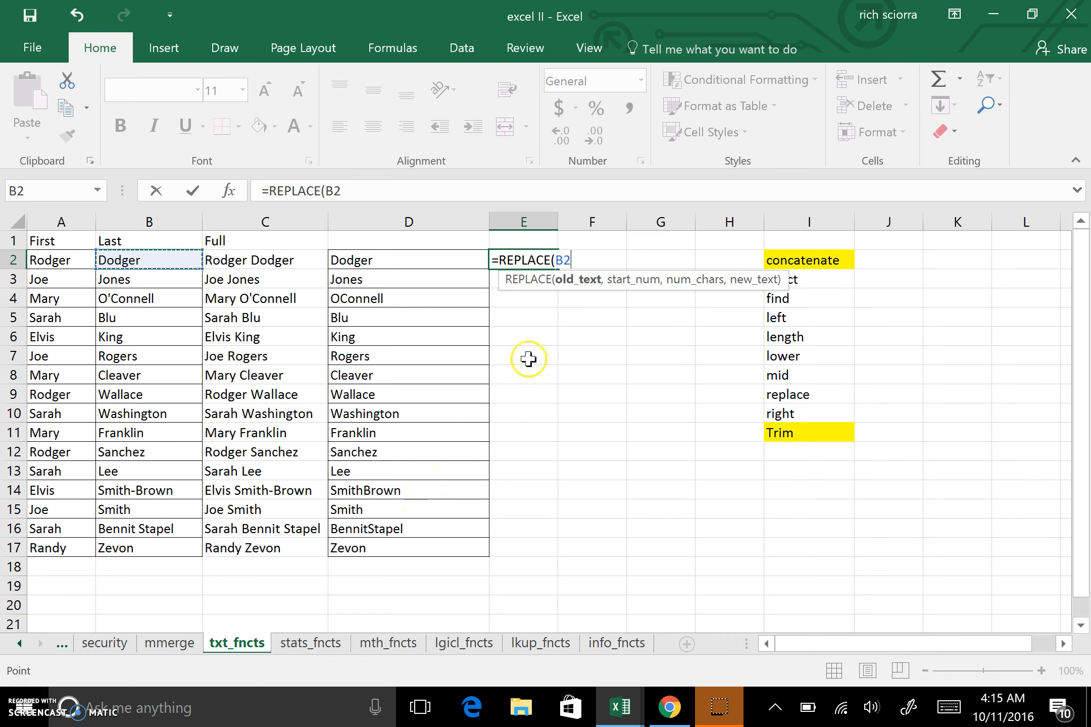
{"action": "left_click", "coordinate": [582, 359]}
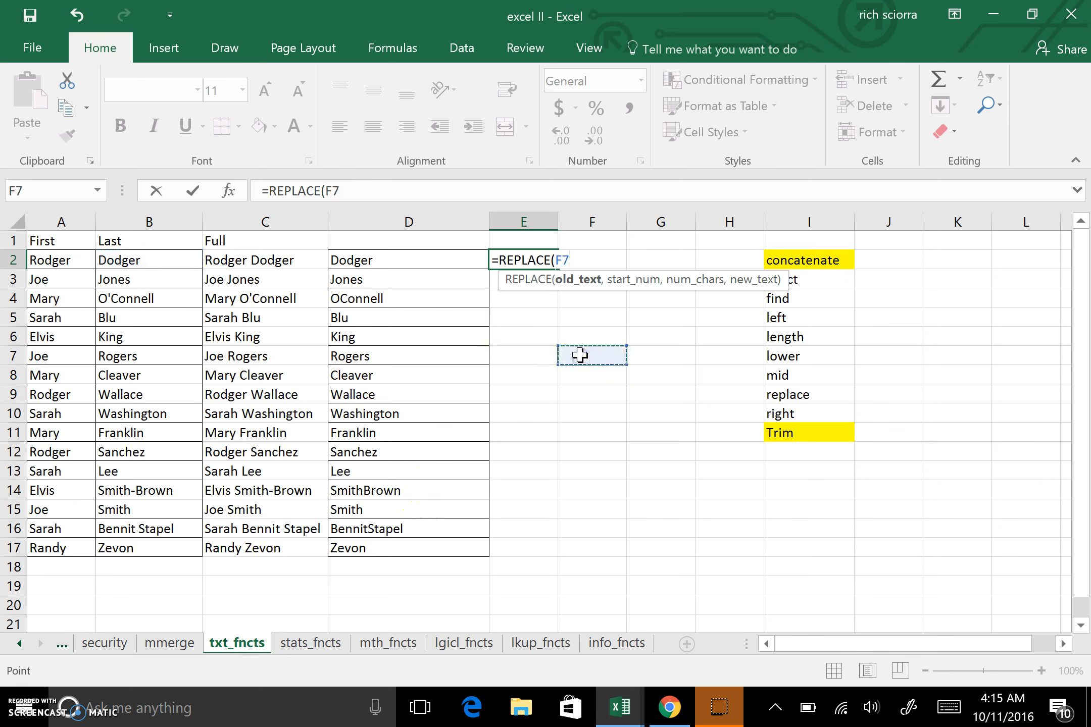
{"action": "key", "text": "Escape"}
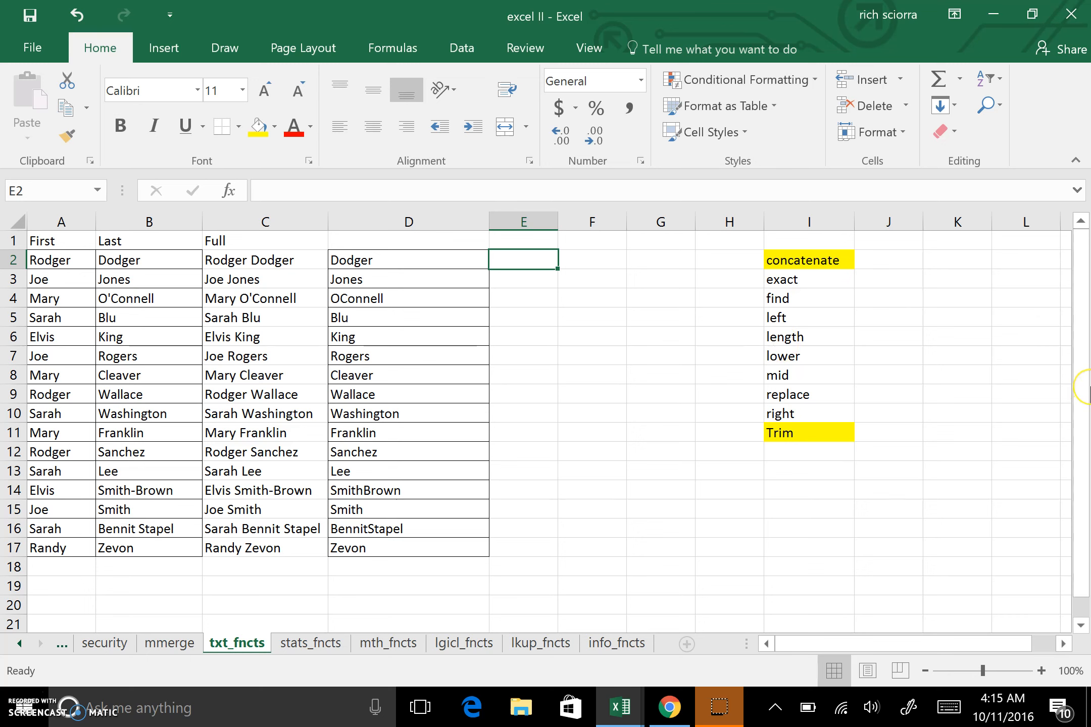
{"action": "type", "text": "="}
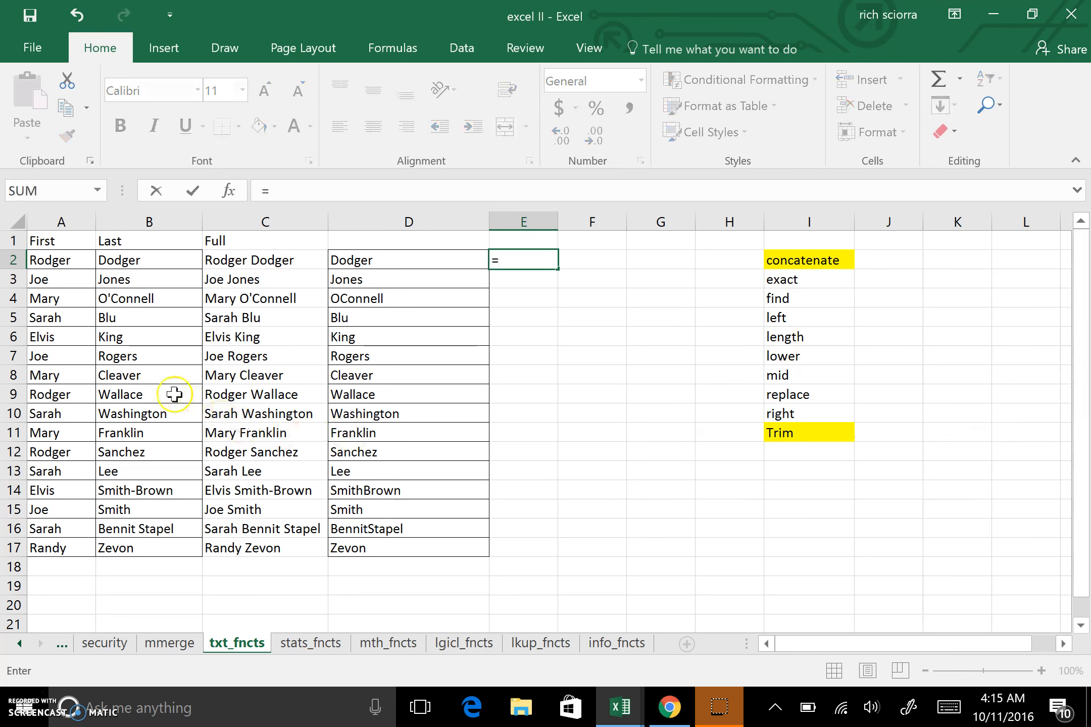
{"action": "left_click", "coordinate": [72, 263]}
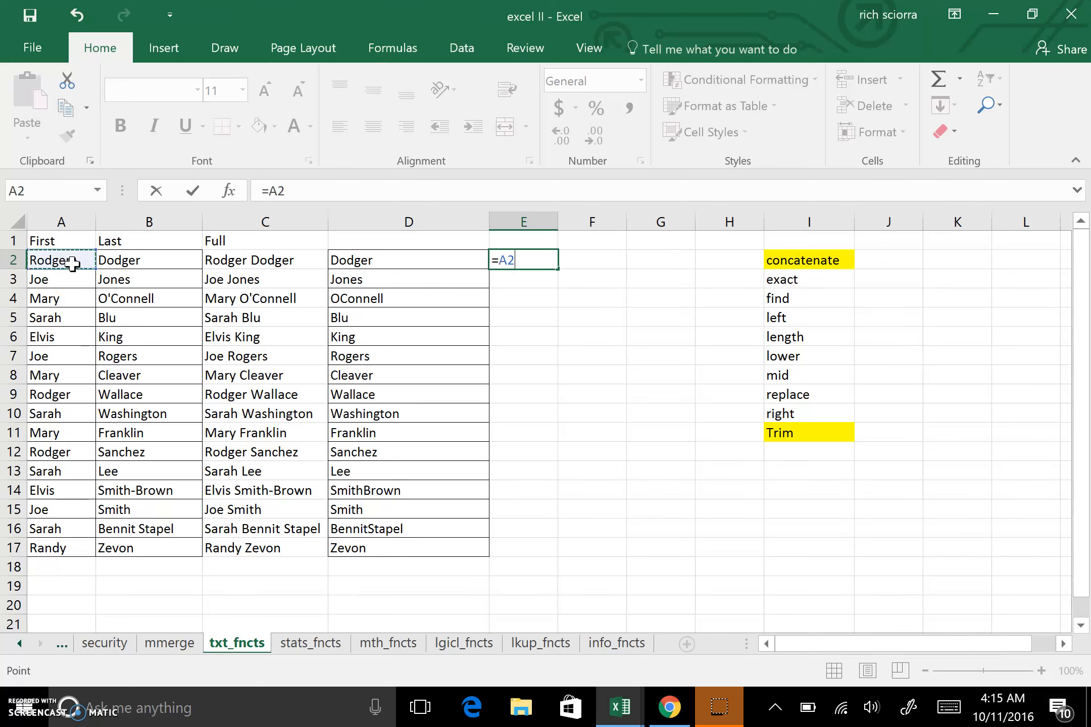
{"action": "type", "text": "&"}
{"action": "left_click", "coordinate": [115, 262]}
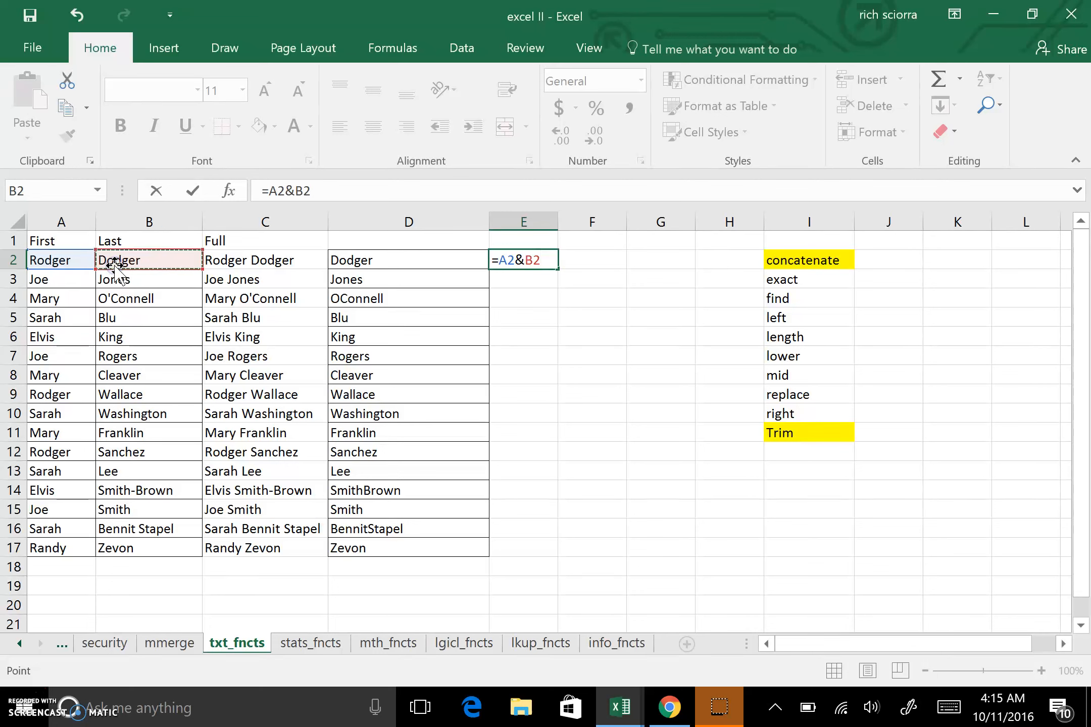
{"action": "type", "text": "&\""}
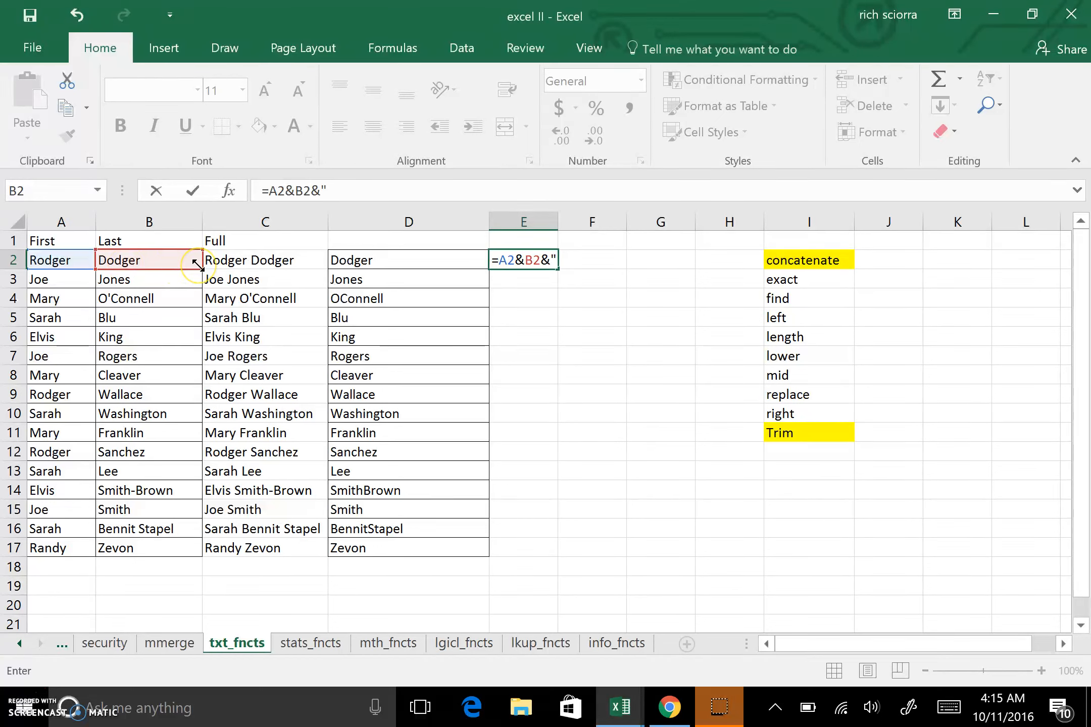
{"action": "type", "text": "@"}
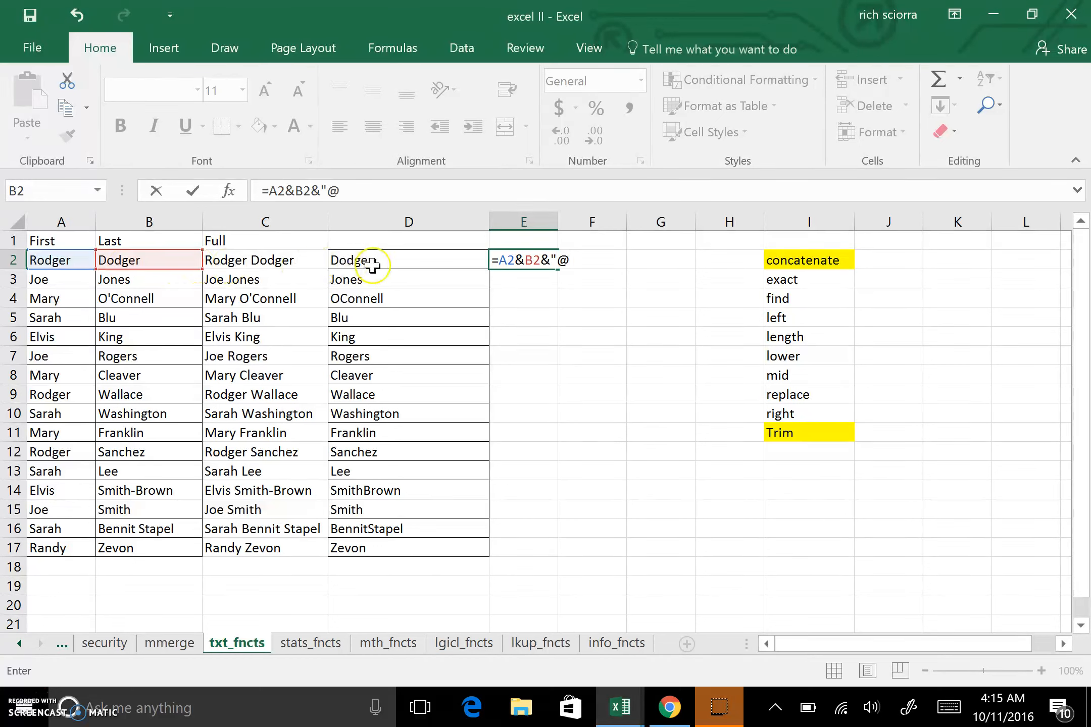
{"action": "type", "text": "mymail."}
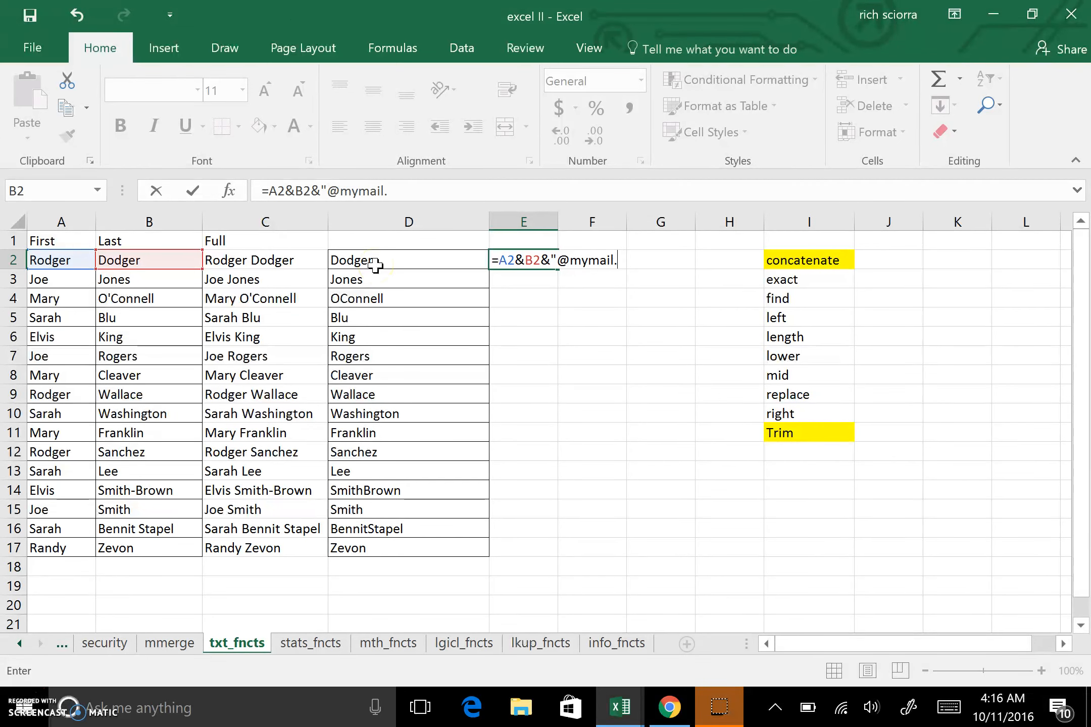
{"action": "type", "text": "net\""}
{"action": "key", "text": "Return"}
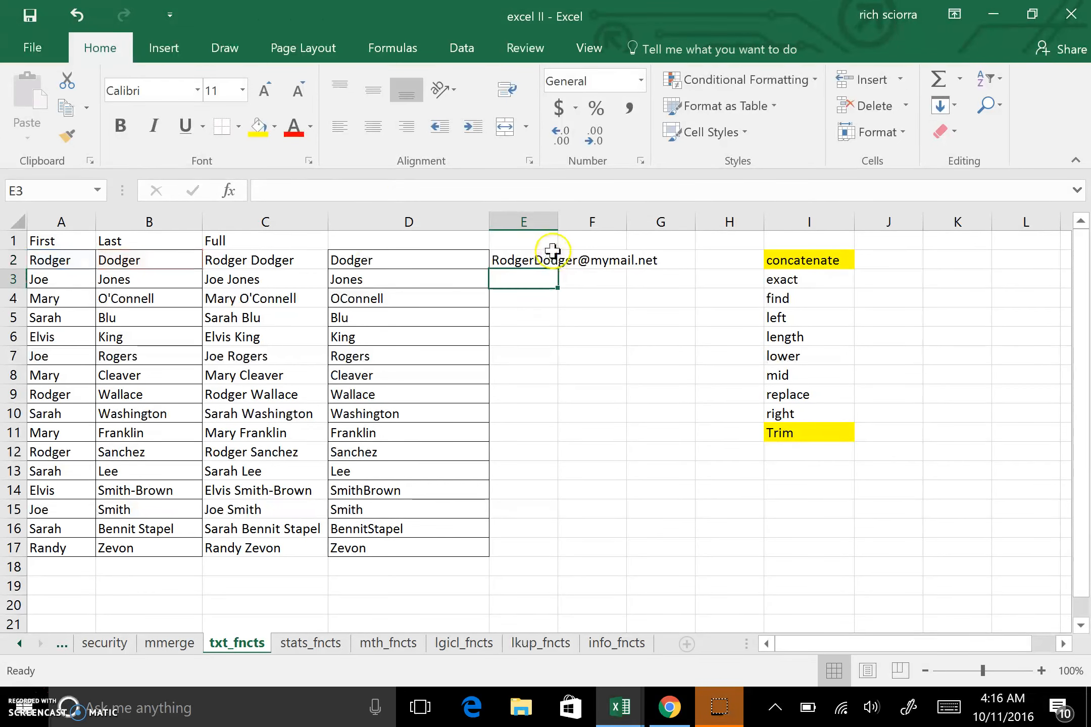
Widen column E to fit the joined address in E2.
{"action": "left_click_drag", "start_coordinate": [560, 222], "coordinate": [697, 223]}
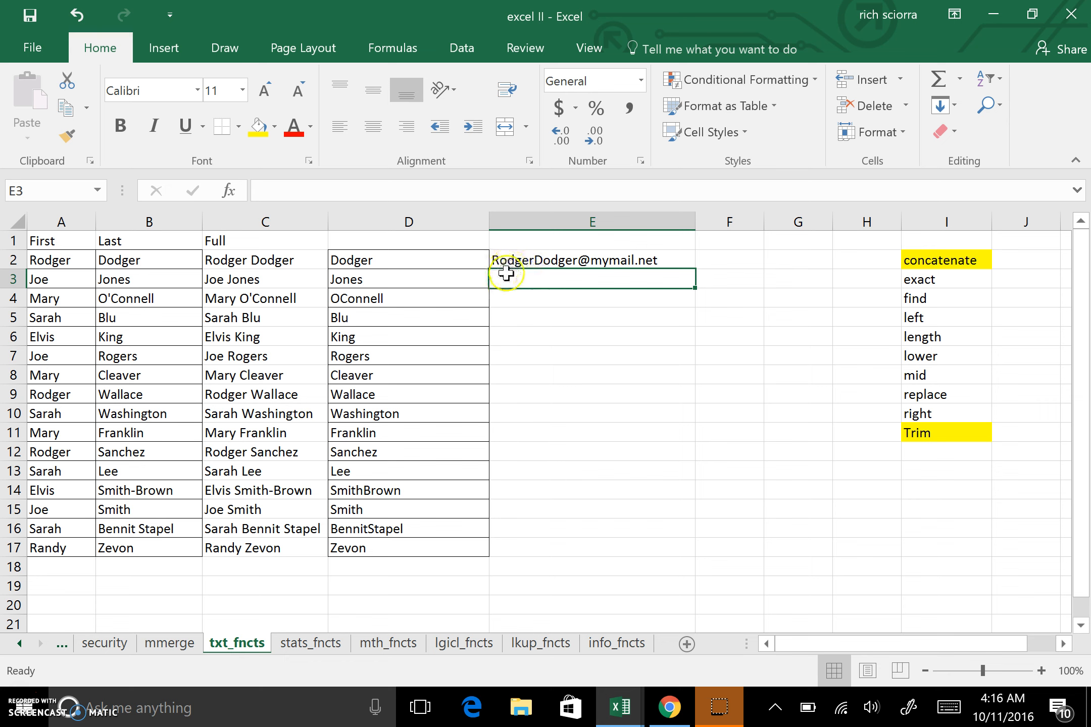
{"action": "left_click", "coordinate": [562, 261]}
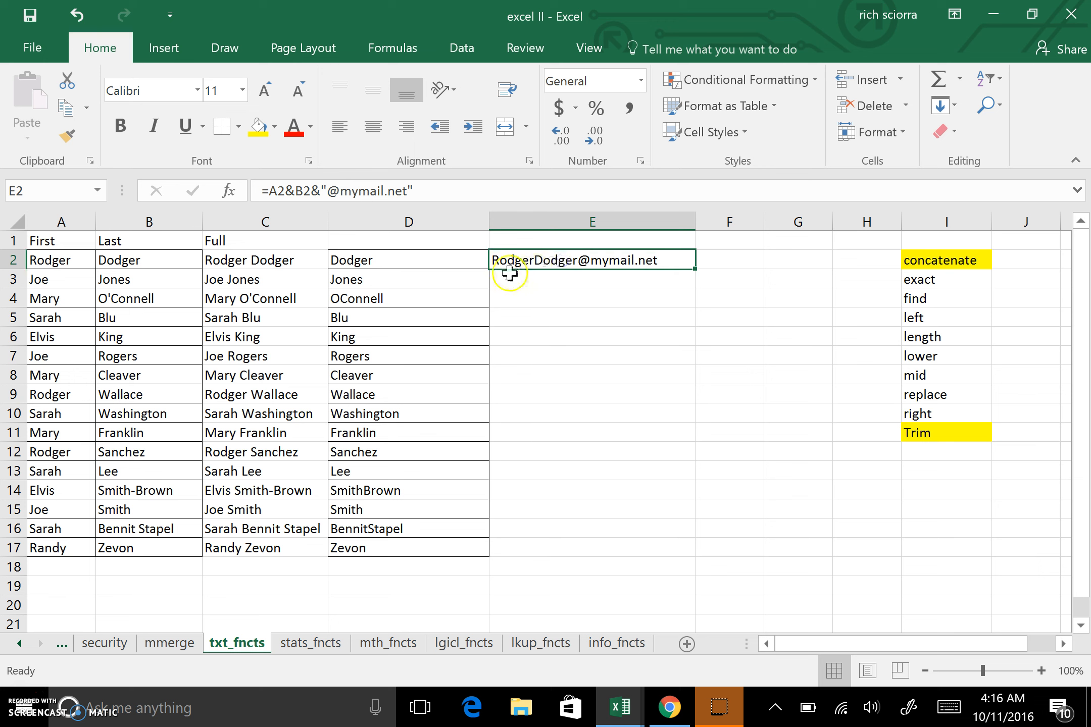
Edit the E2 formula so it uses LEFT to take only the first 1 character of A2 before B2.
{"action": "left_click", "coordinate": [286, 198]}
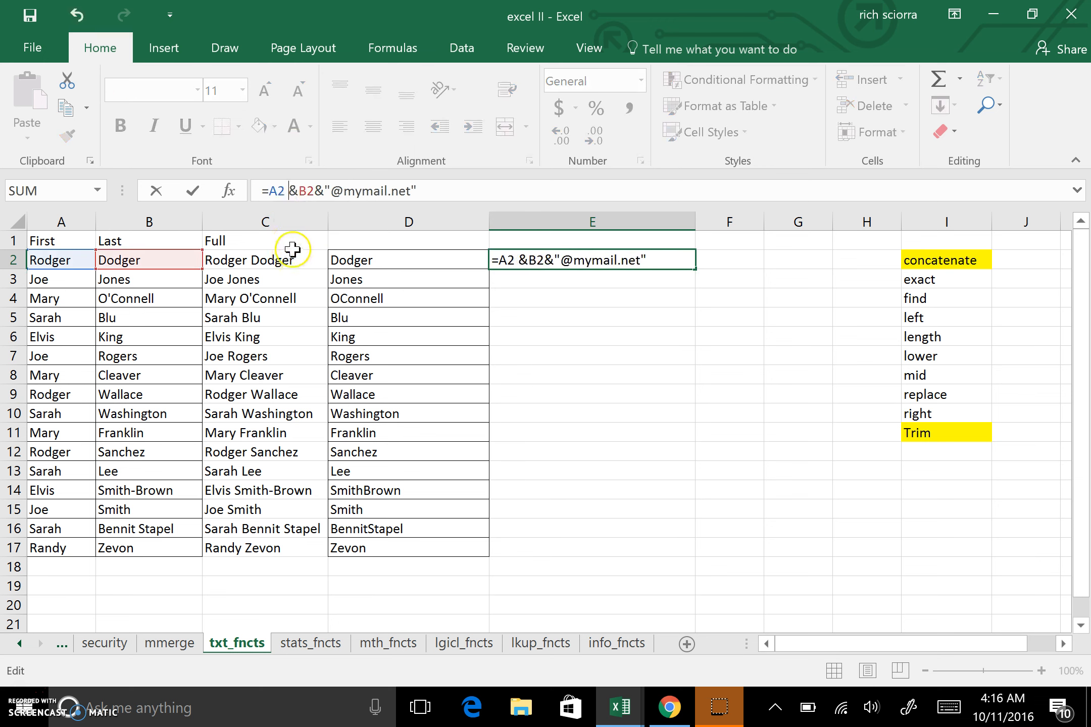
{"action": "left_click", "coordinate": [269, 190]}
{"action": "type", "text": "lefrt"}
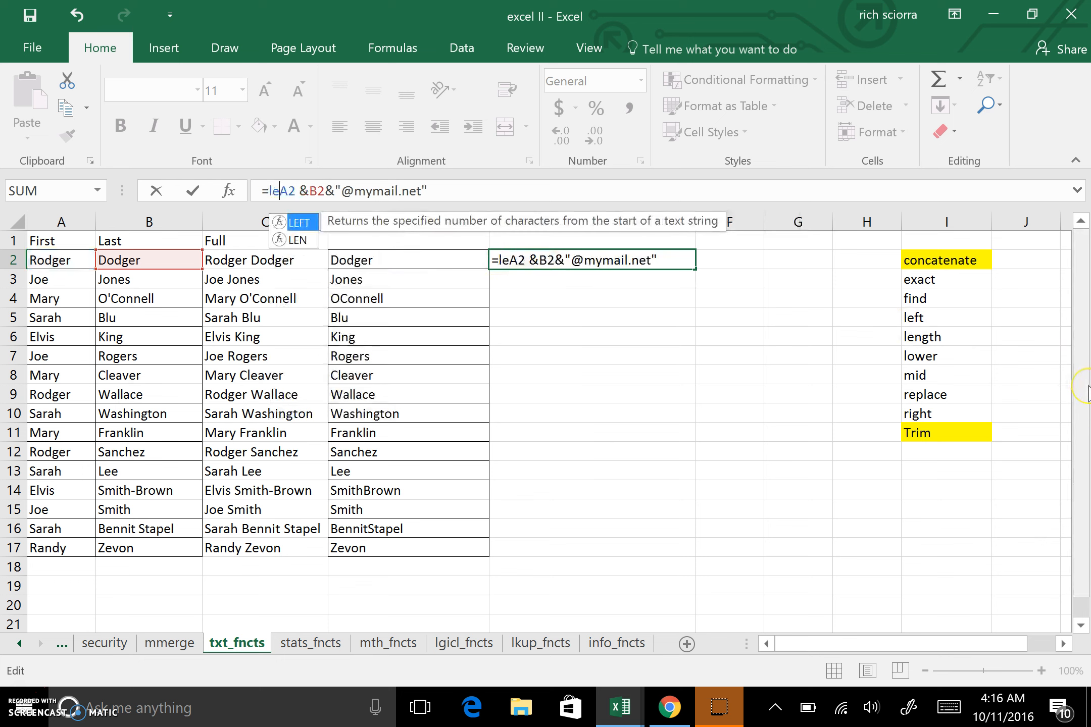
{"action": "key", "text": "BackSpace"}
{"action": "key", "text": "BackSpace"}
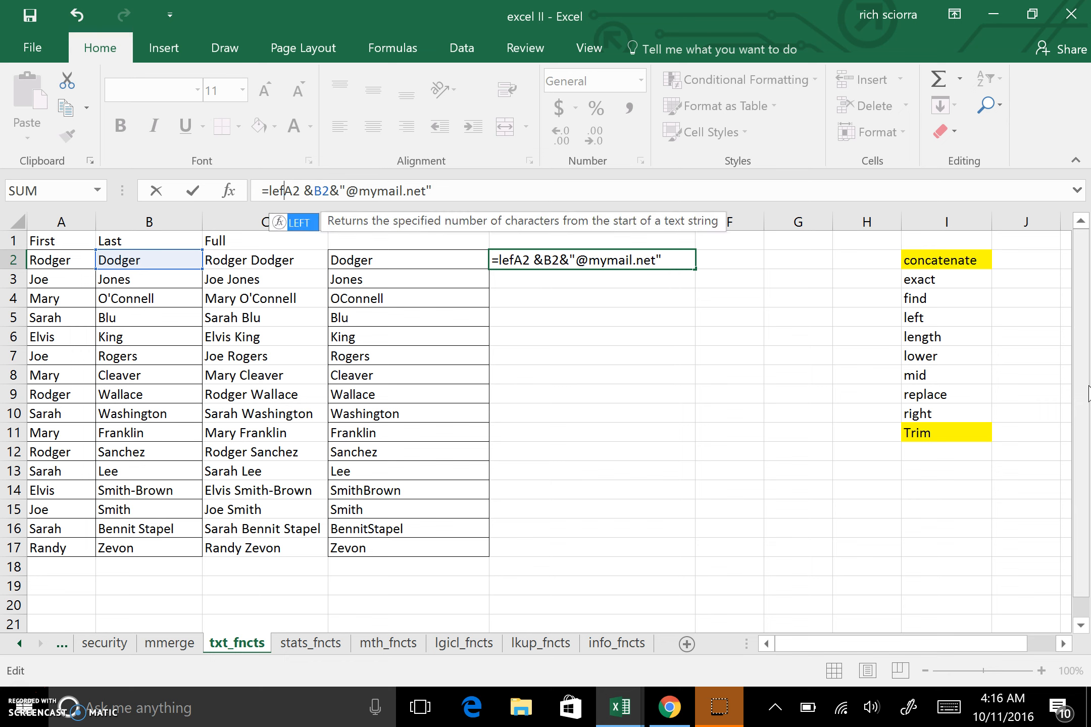
{"action": "type", "text": "t"}
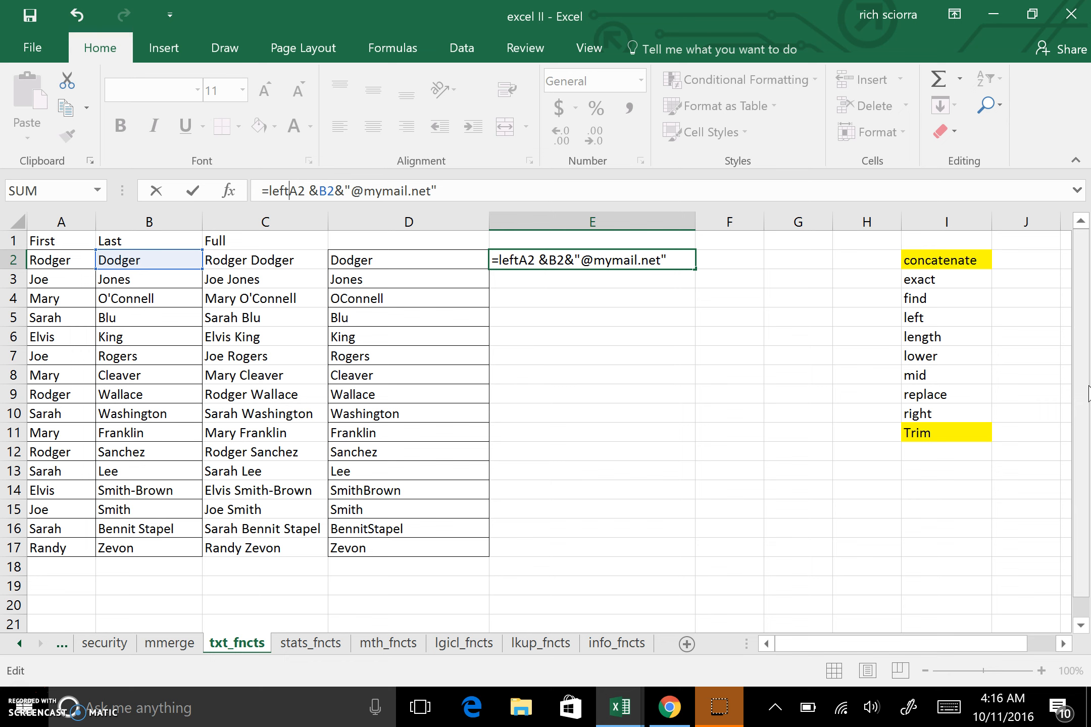
{"action": "type", "text": "("}
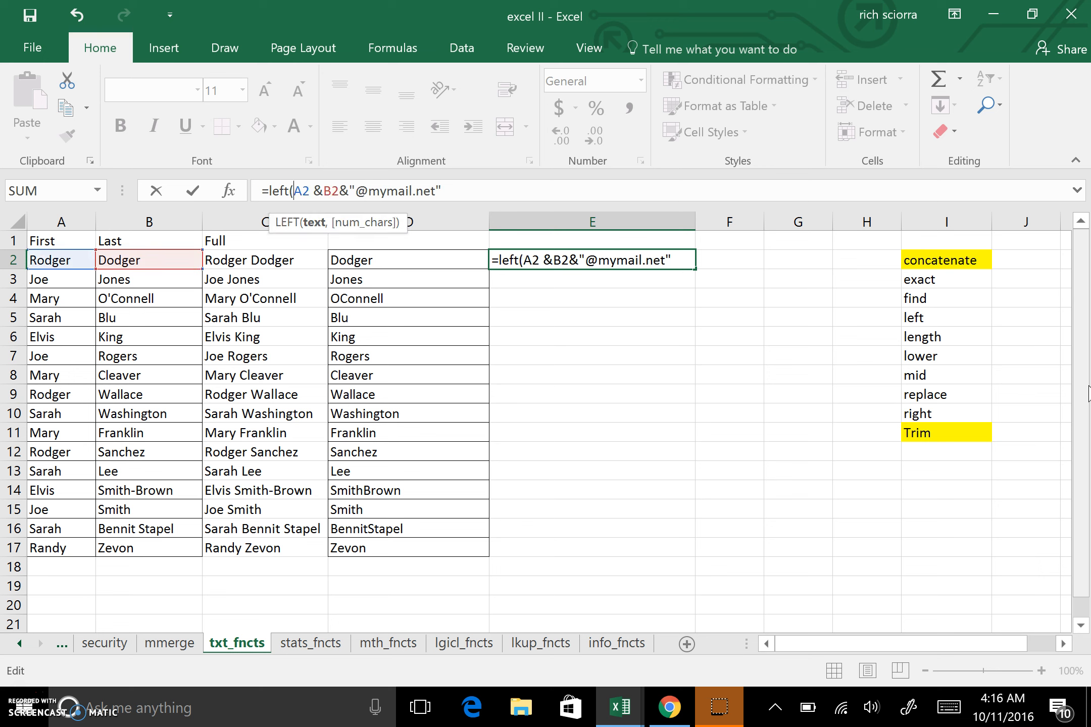
{"action": "left_click", "coordinate": [423, 199]}
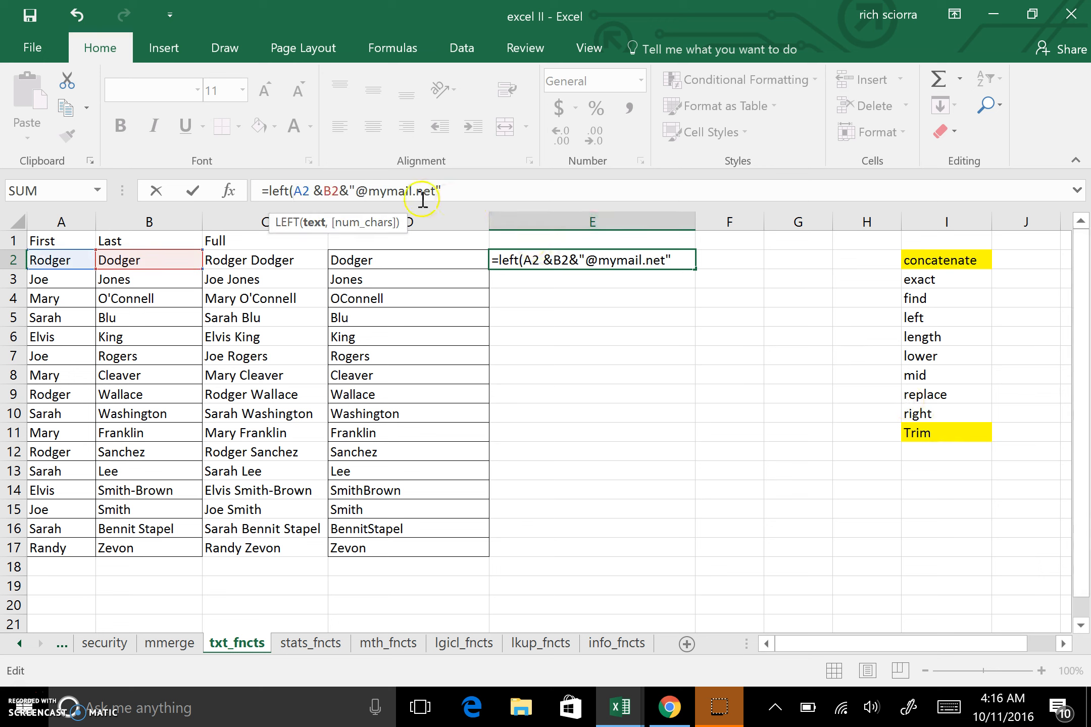
{"action": "left_click", "coordinate": [314, 191]}
{"action": "type", "text": ")"}
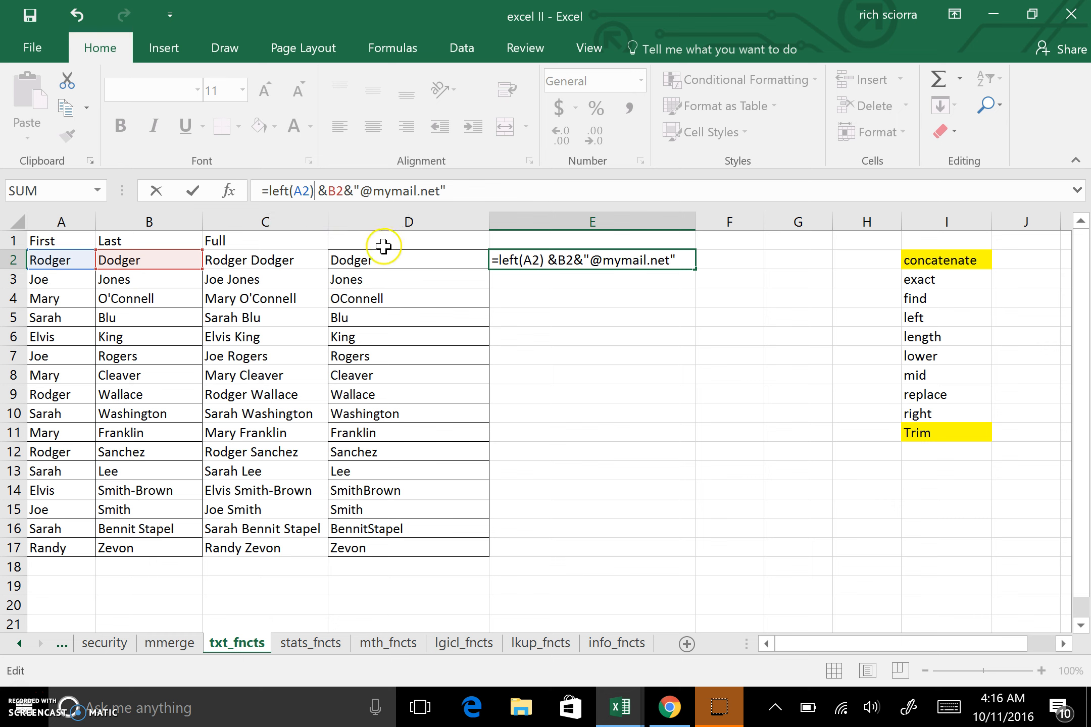
{"action": "left_click", "coordinate": [307, 193]}
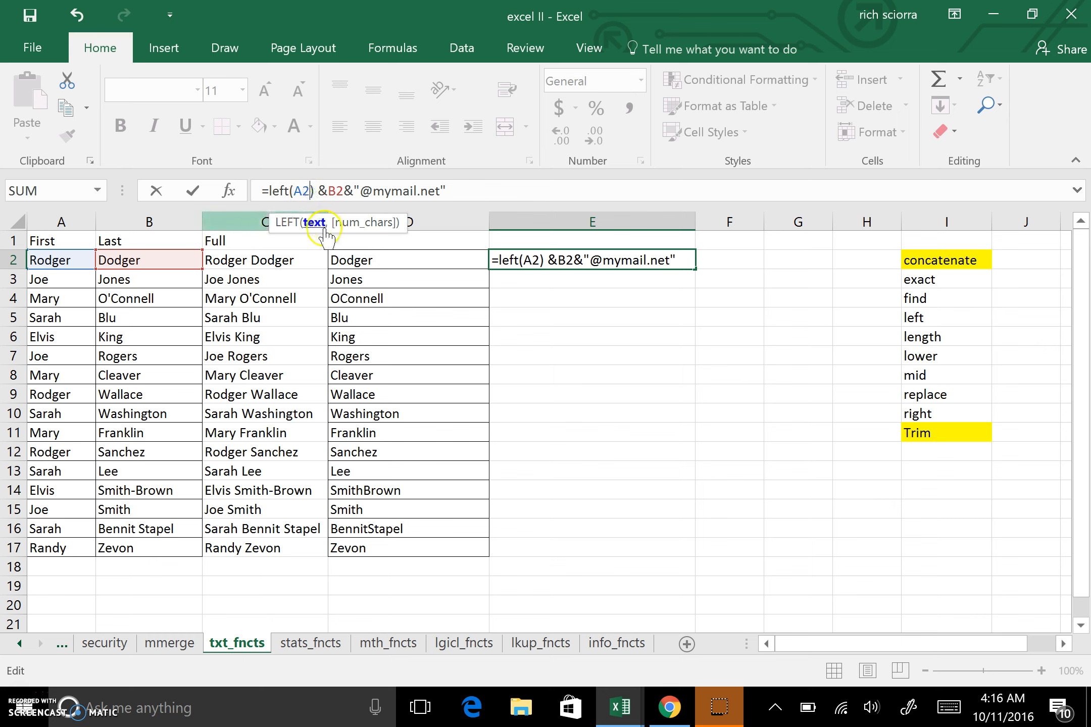
{"action": "type", "text": ","}
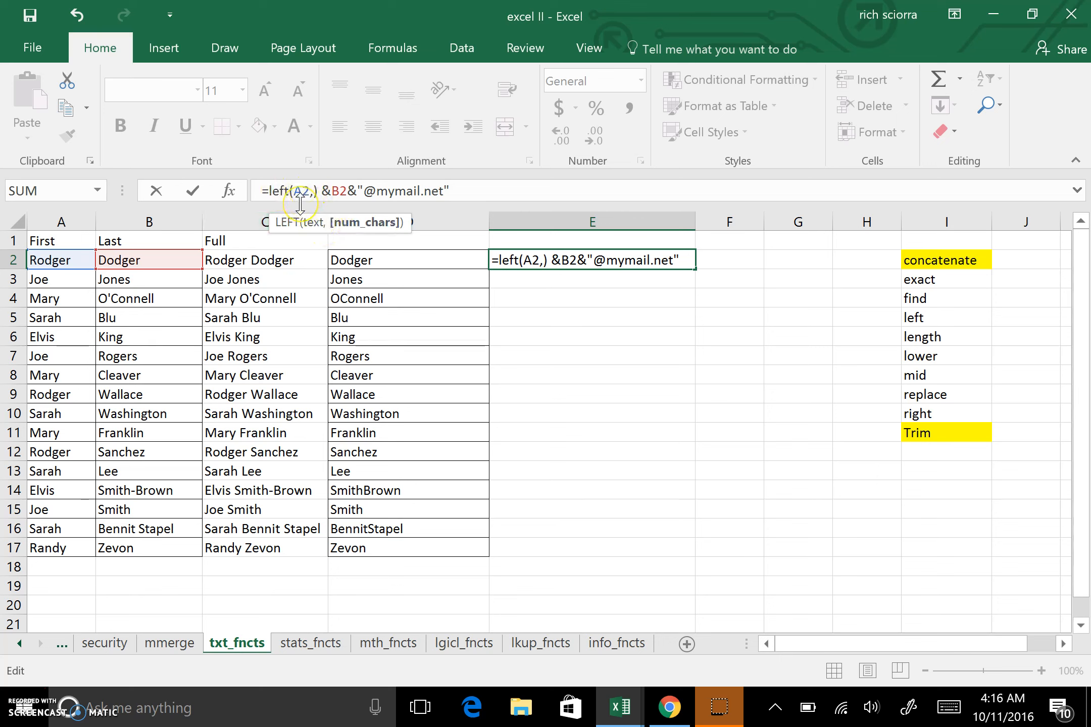
{"action": "type", "text": "1"}
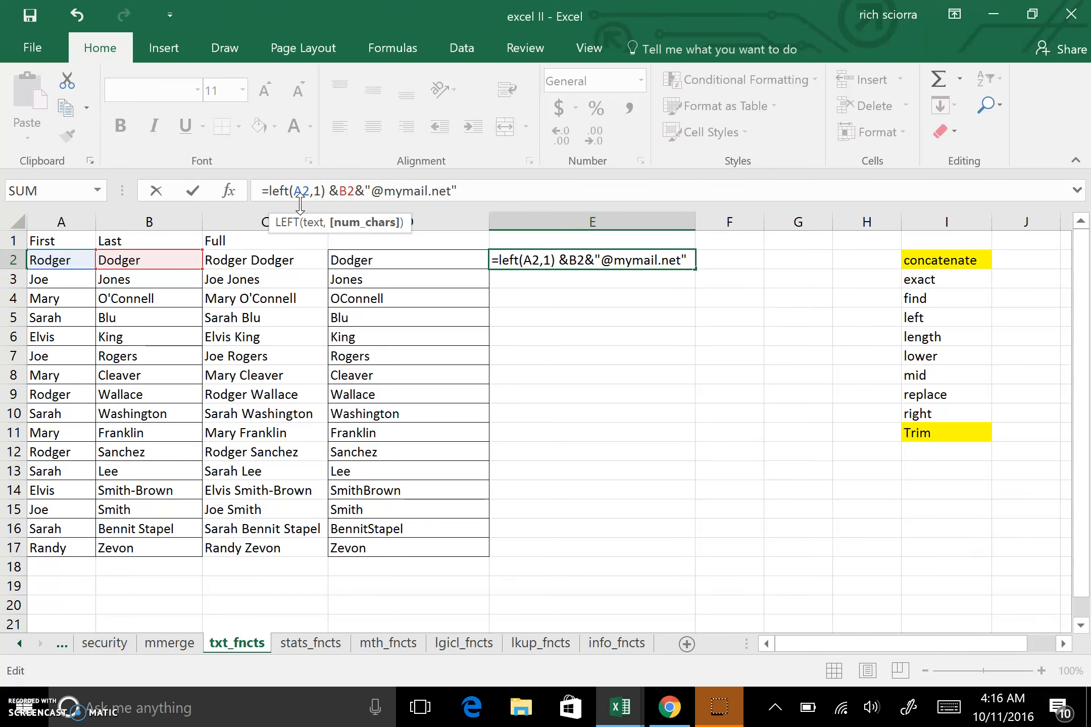
{"action": "key", "text": "Return"}
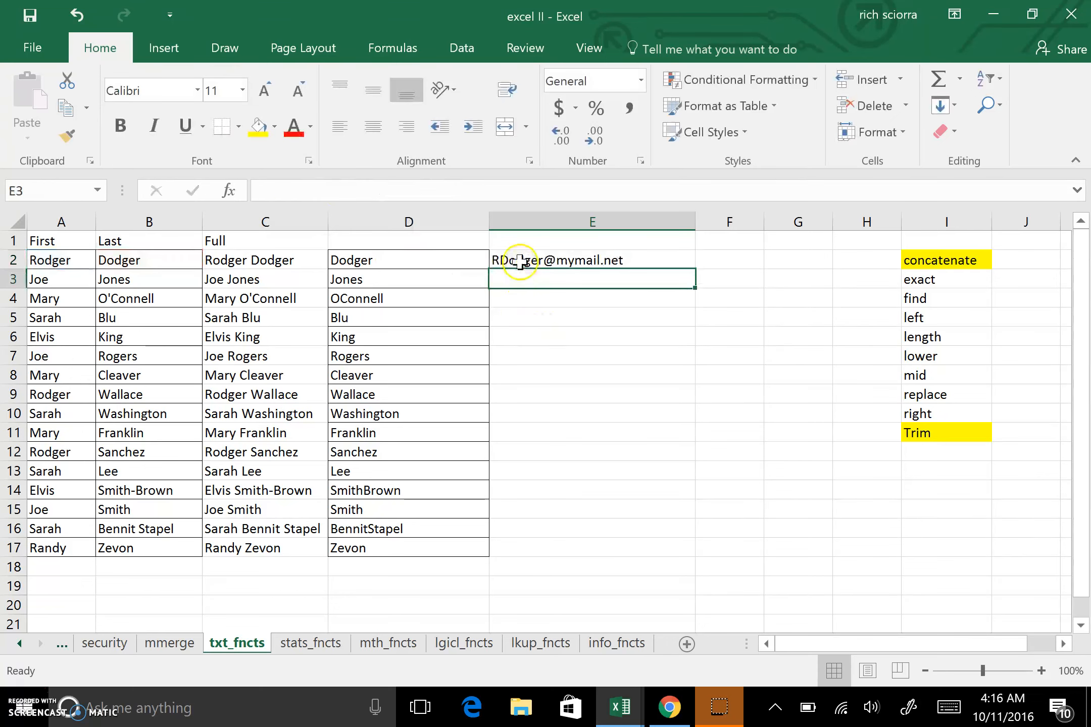
Change the LEFT character count in the E2 formula to 4.
{"action": "left_click", "coordinate": [545, 258]}
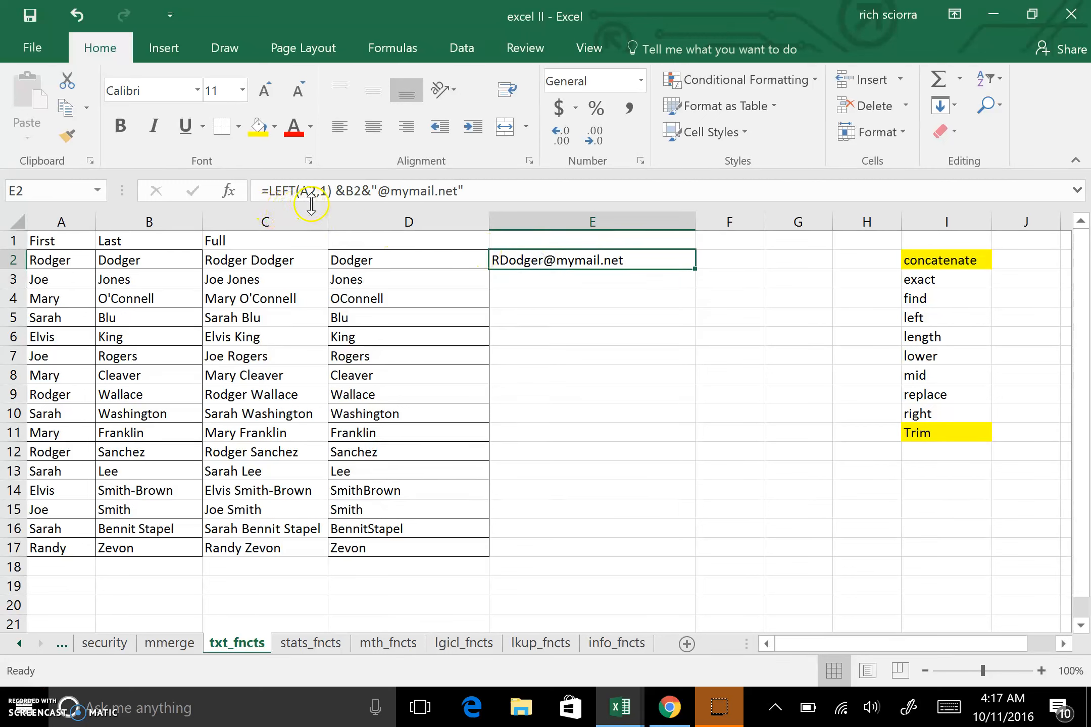
{"action": "left_click", "coordinate": [328, 192]}
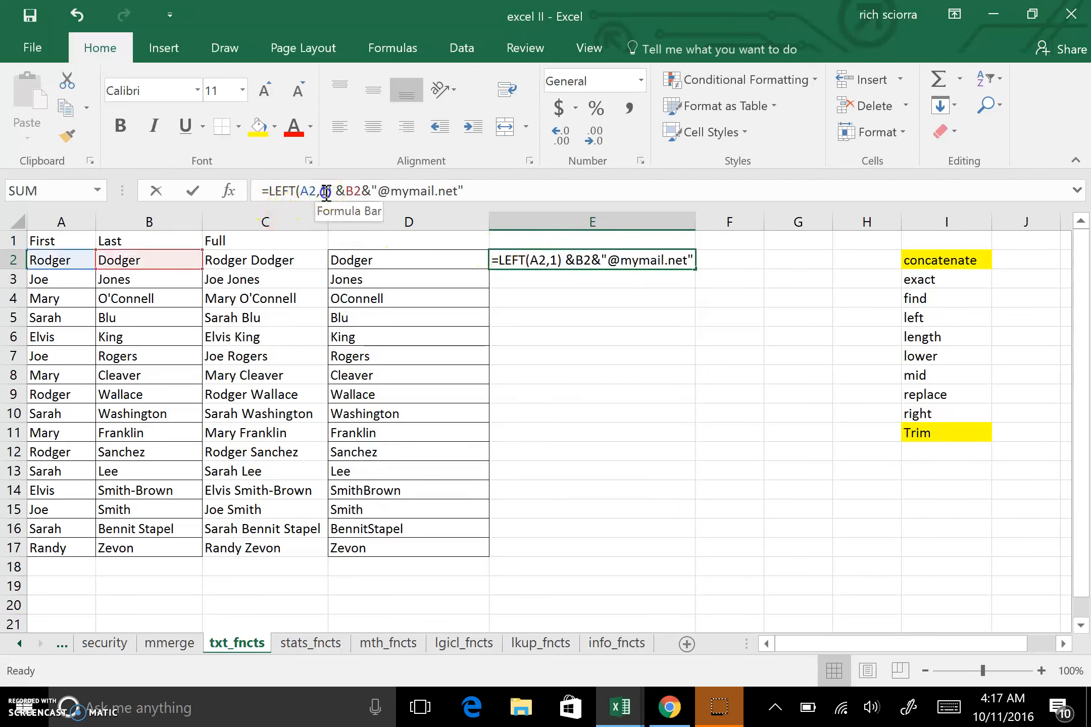
{"action": "double_click", "coordinate": [325, 192]}
{"action": "type", "text": "4"}
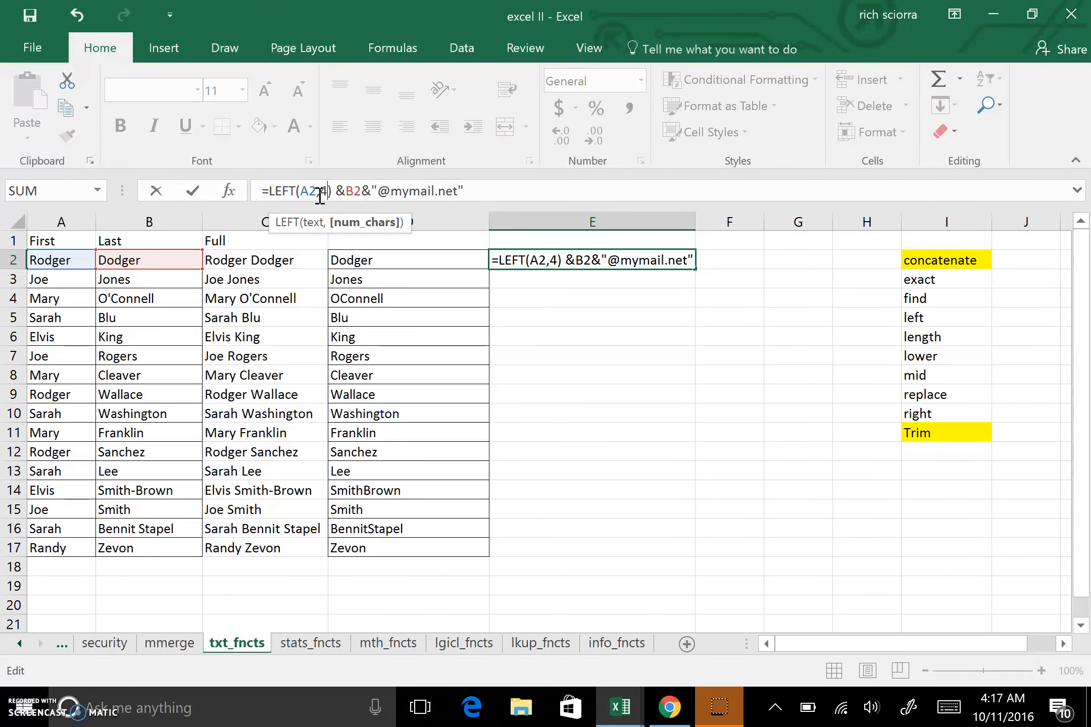
{"action": "key", "text": "Return"}
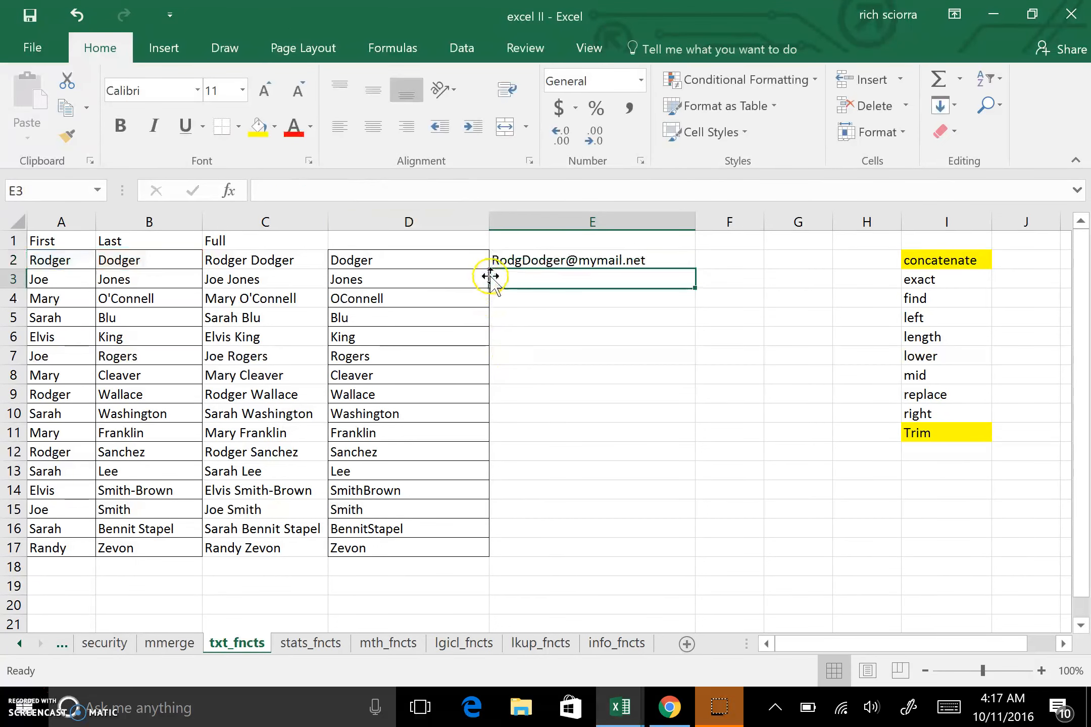
Set the LEFT character count in the E2 formula back to 1.
{"action": "left_click", "coordinate": [503, 262]}
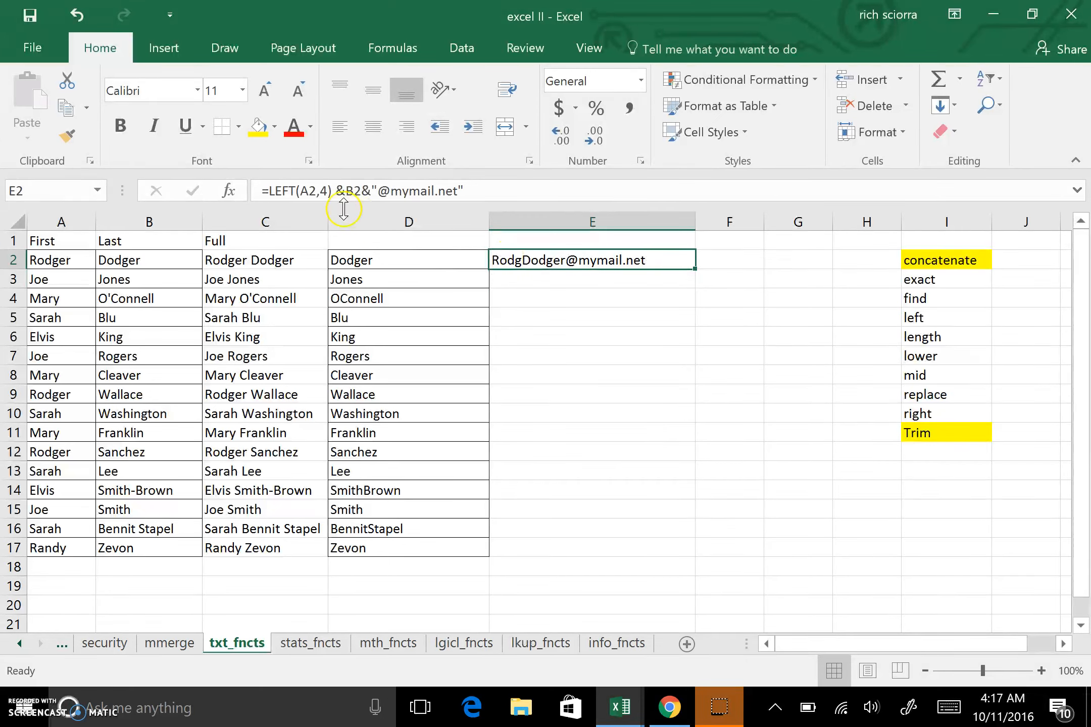
{"action": "double_click", "coordinate": [326, 192]}
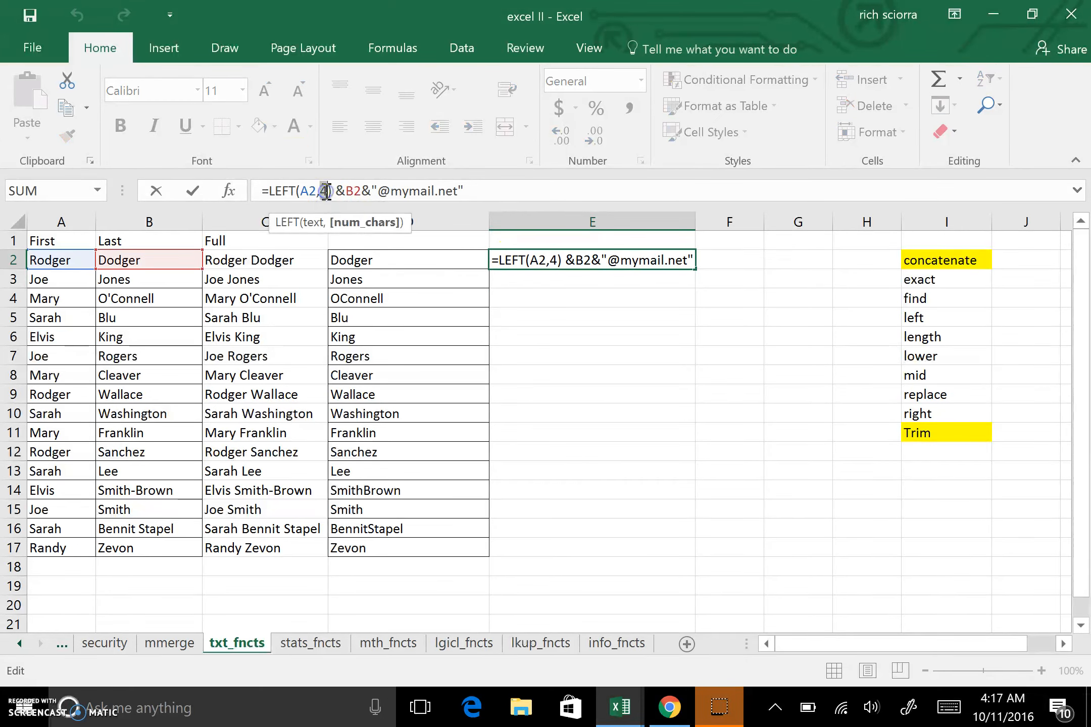
{"action": "type", "text": "1"}
{"action": "key", "text": "Return"}
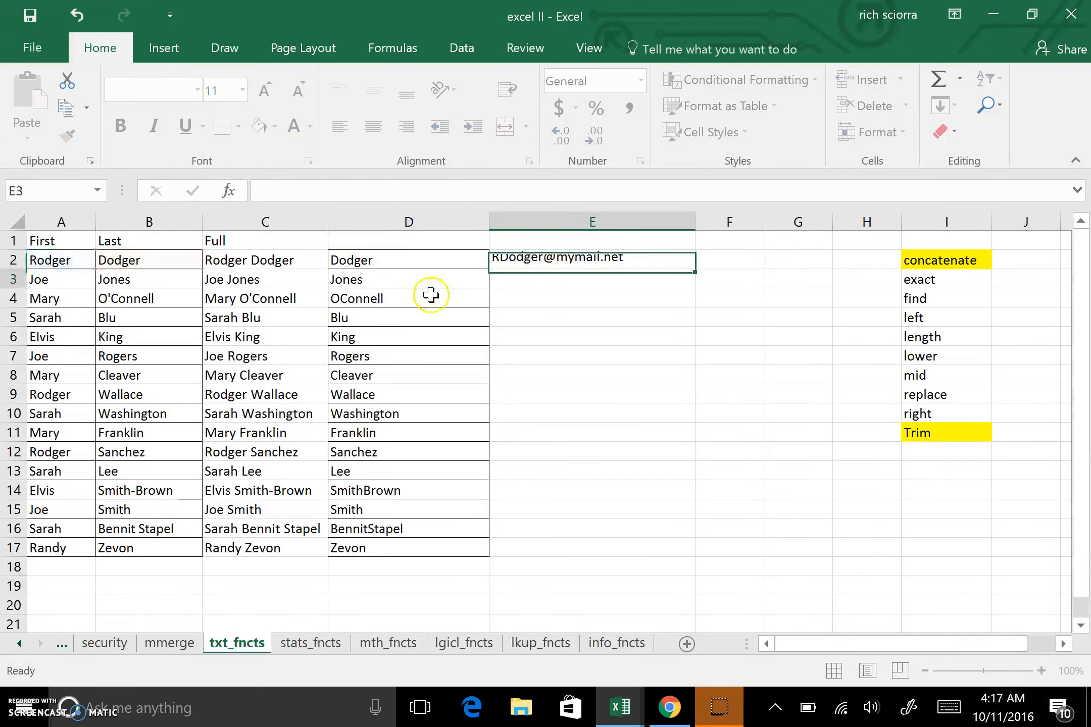
Highlight the left and right entries in the function list yellow.
{"action": "left_click", "coordinate": [936, 414]}
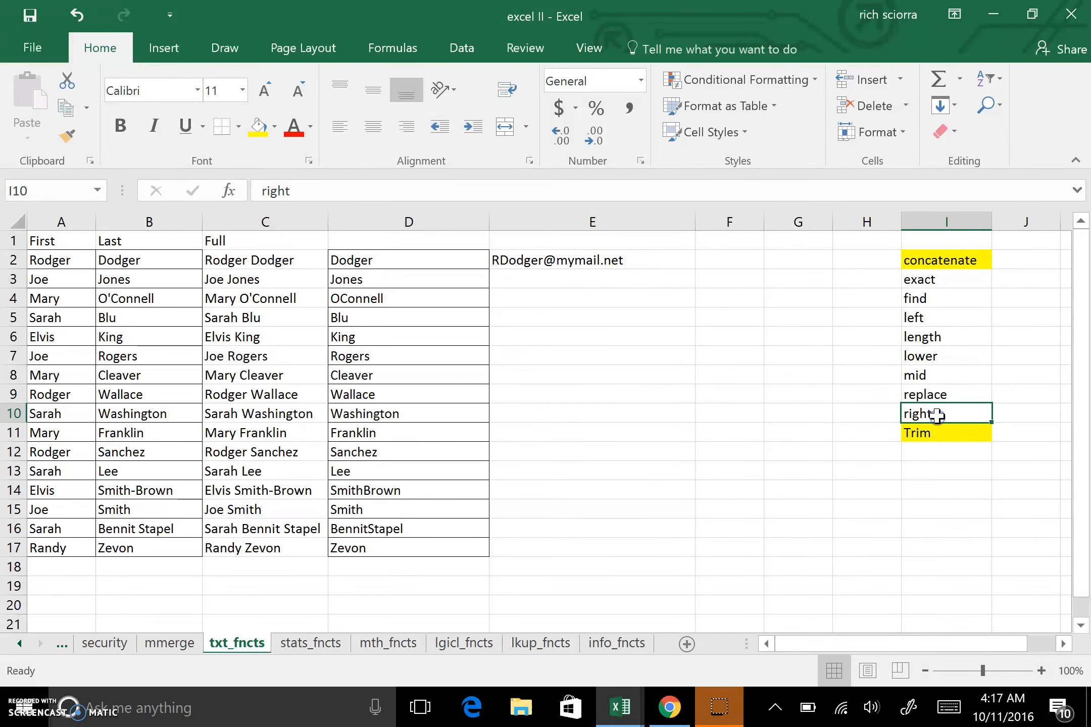
{"action": "left_click", "coordinate": [925, 318]}
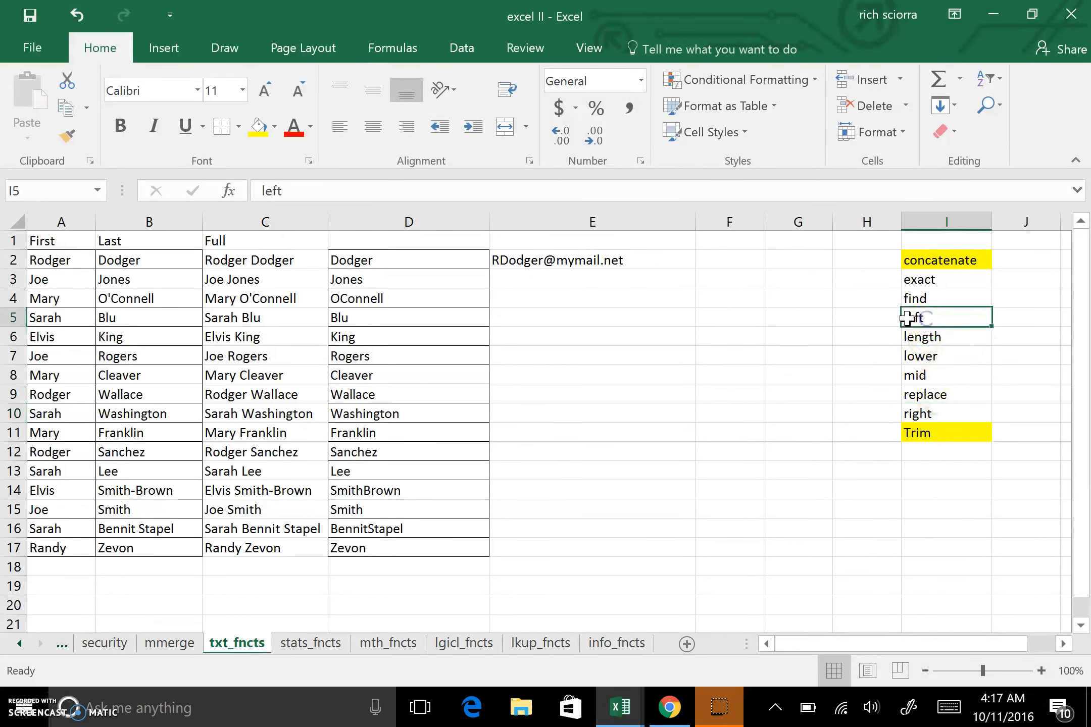
{"action": "left_click", "coordinate": [257, 127]}
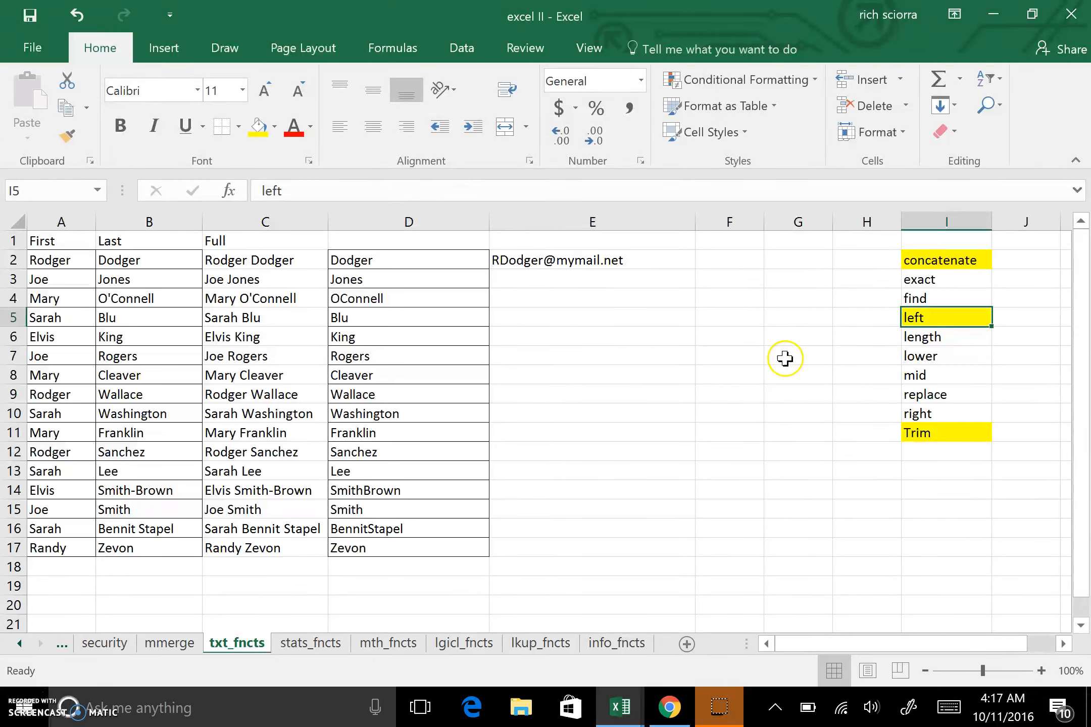
{"action": "left_click", "coordinate": [925, 414]}
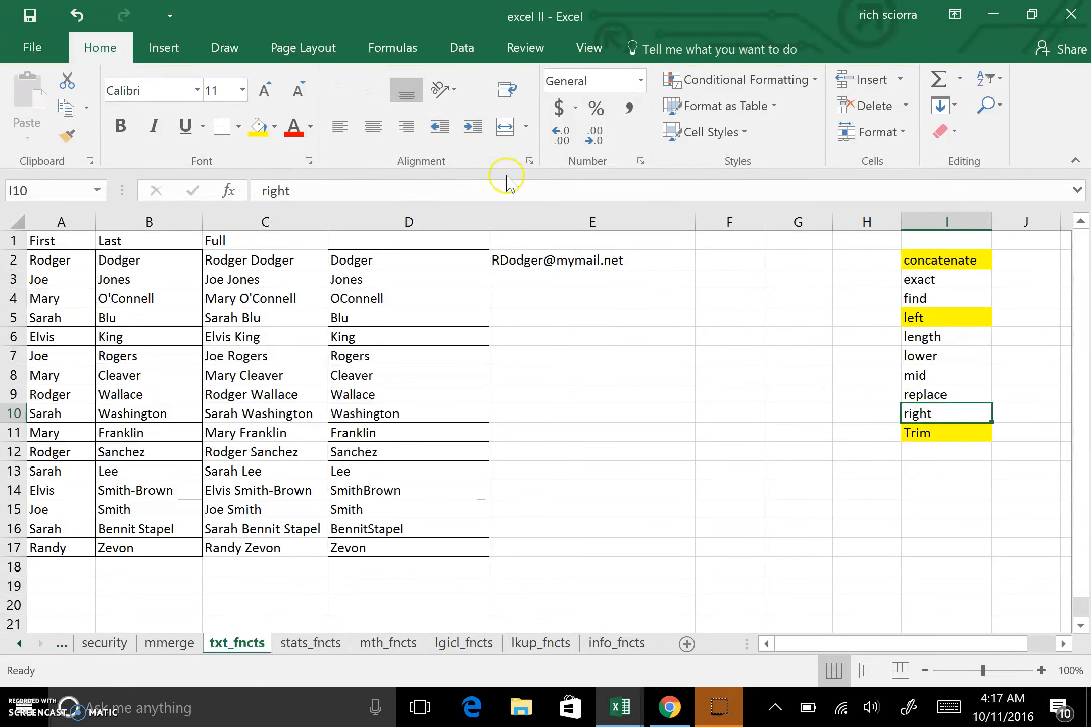
{"action": "left_click", "coordinate": [257, 126]}
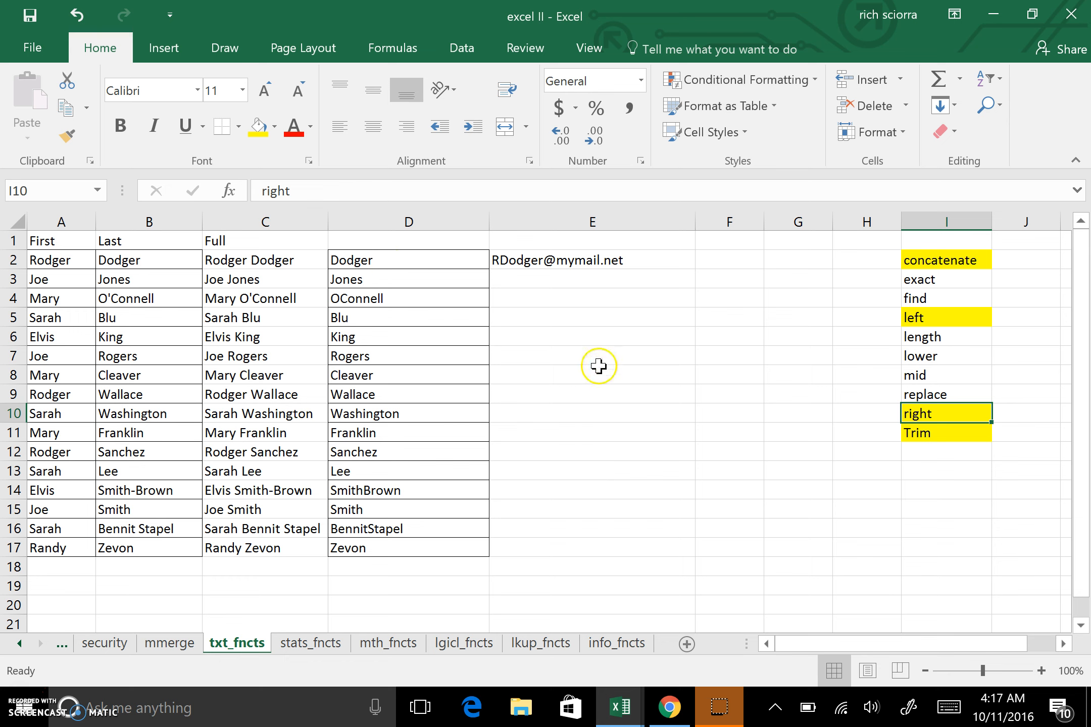
Wrap the whole E2 formula in LOWER to make the e-mail address lowercase.
{"action": "left_click", "coordinate": [564, 261]}
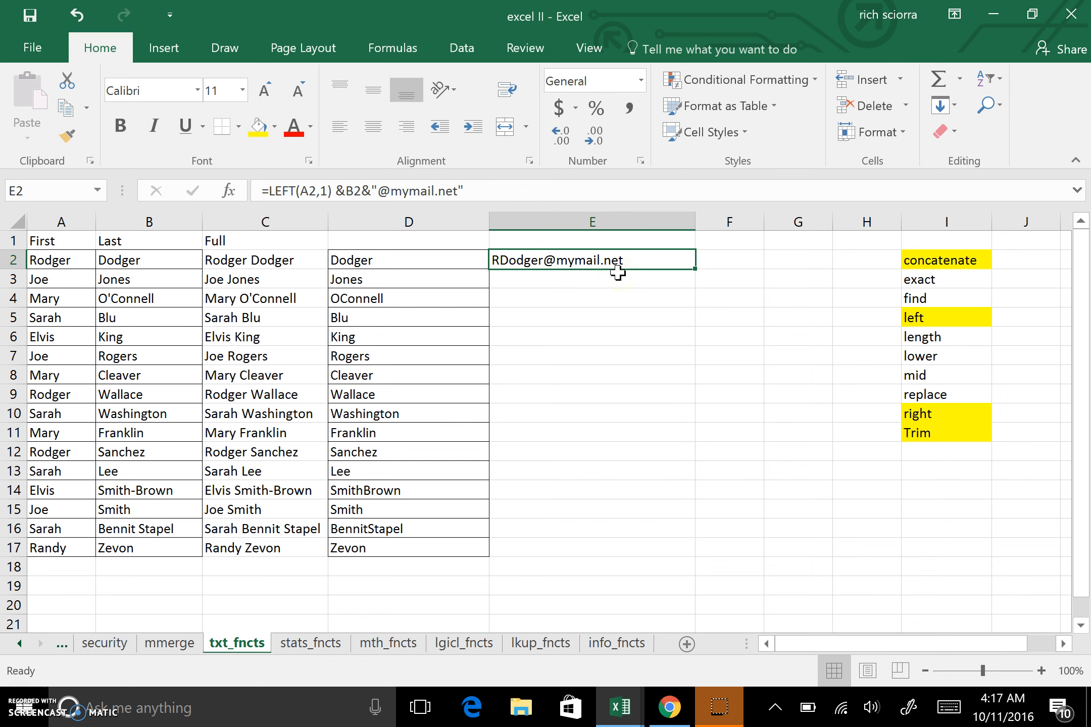
{"action": "left_click", "coordinate": [268, 192]}
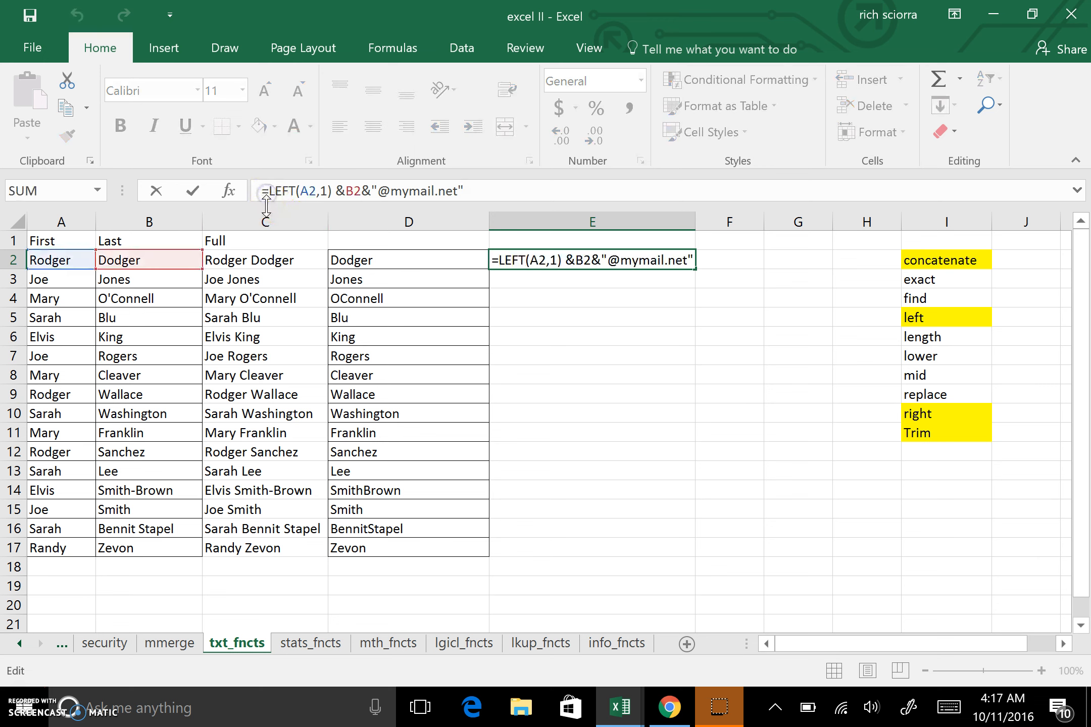
{"action": "type", "text": "("}
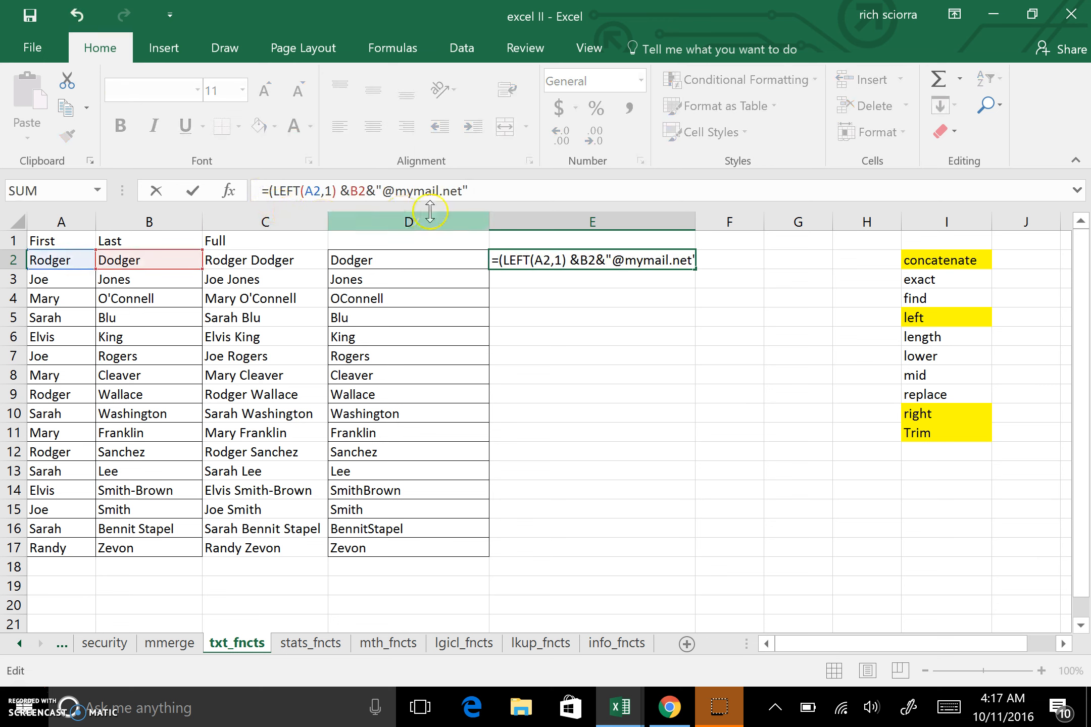
{"action": "left_click", "coordinate": [484, 190]}
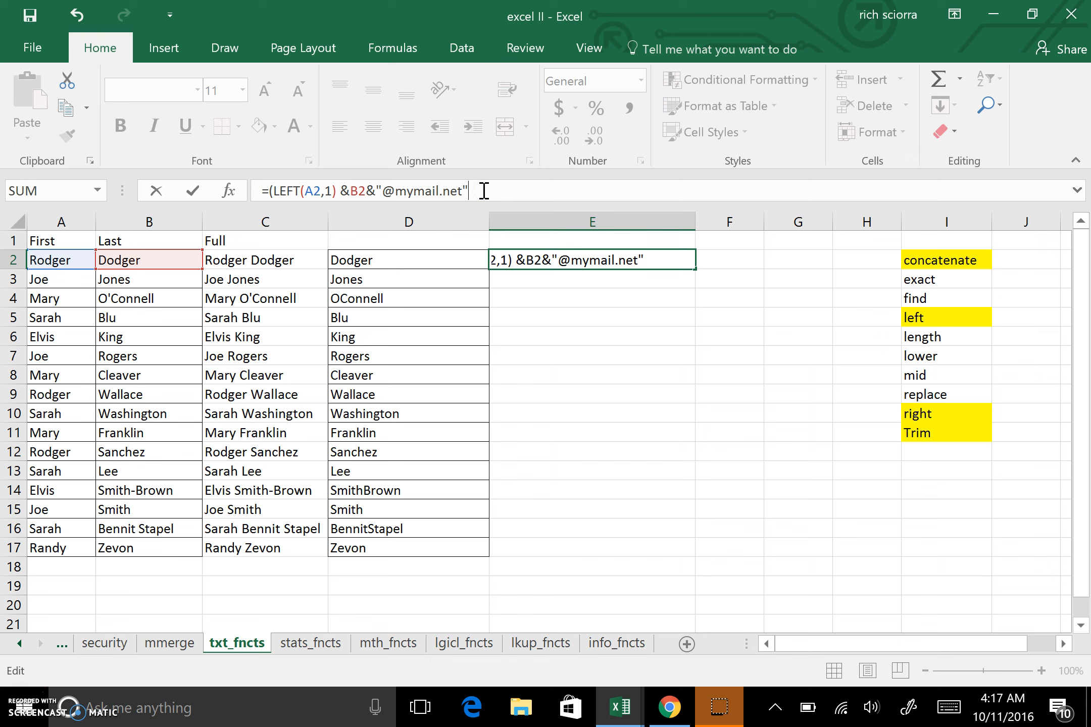
{"action": "left_click", "coordinate": [275, 191]}
{"action": "left_click", "coordinate": [356, 241]}
{"action": "type", "text": "lower"}
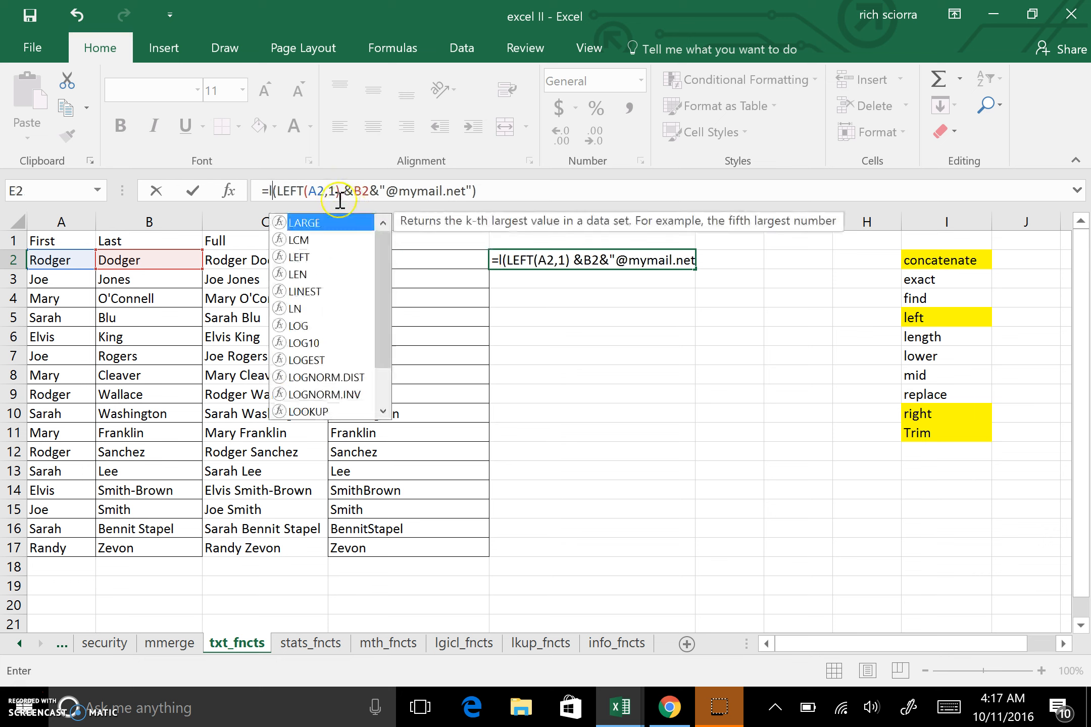
{"action": "key", "text": "Return"}
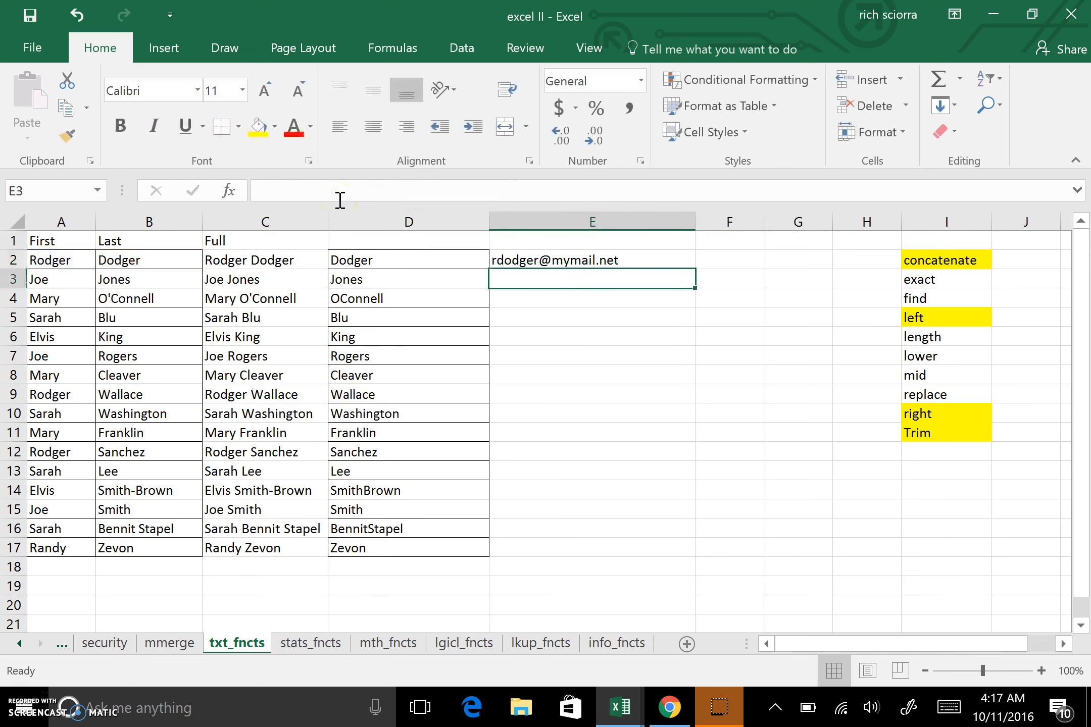
Fill the E2 e-mail formula down through E17.
{"action": "left_click", "coordinate": [558, 259]}
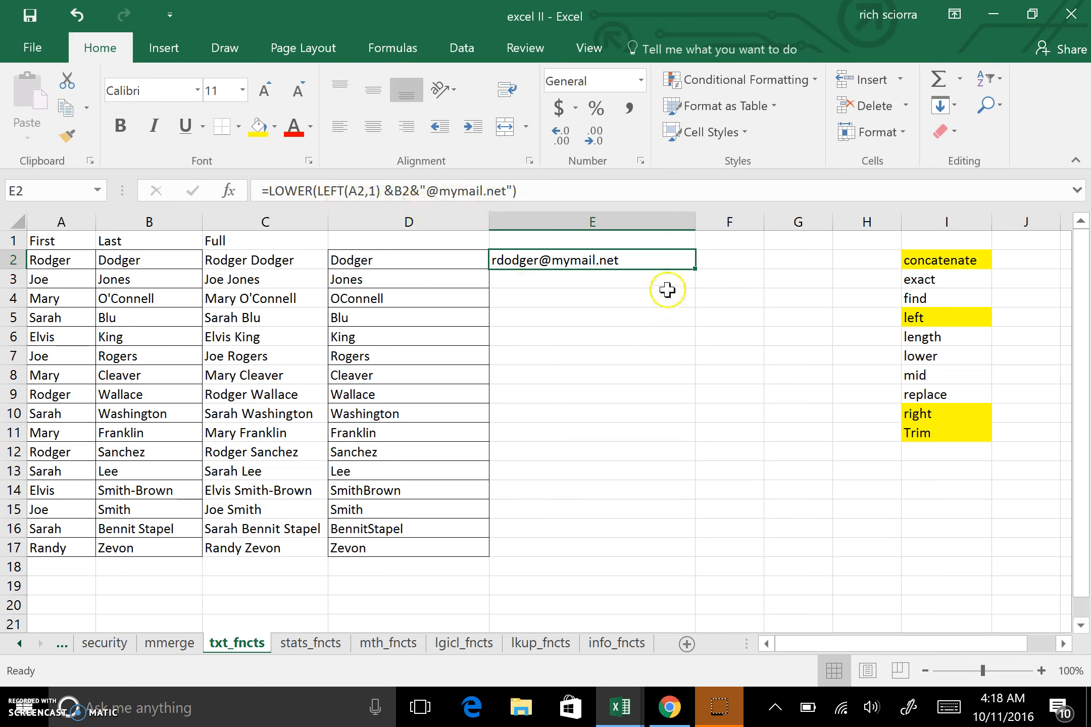
{"action": "left_click_drag", "start_coordinate": [695, 269], "coordinate": [696, 270]}
{"action": "double_click", "coordinate": [696, 269]}
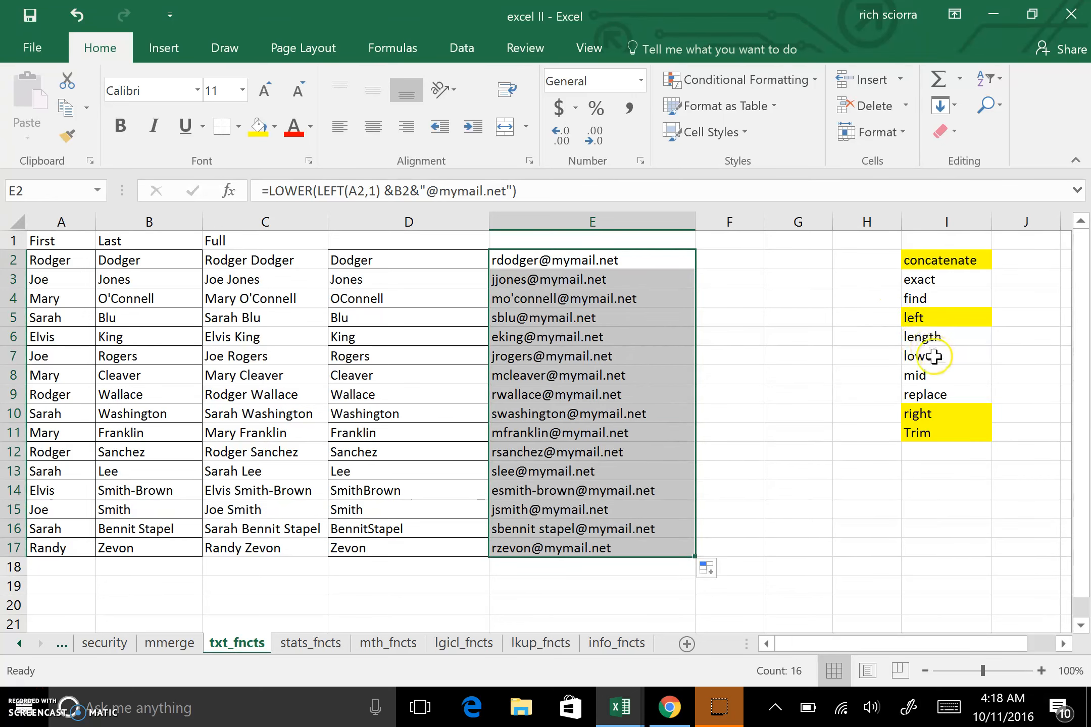
Highlight the lower entry in the function list yellow.
{"action": "left_click", "coordinate": [934, 357]}
{"action": "left_click", "coordinate": [258, 129]}
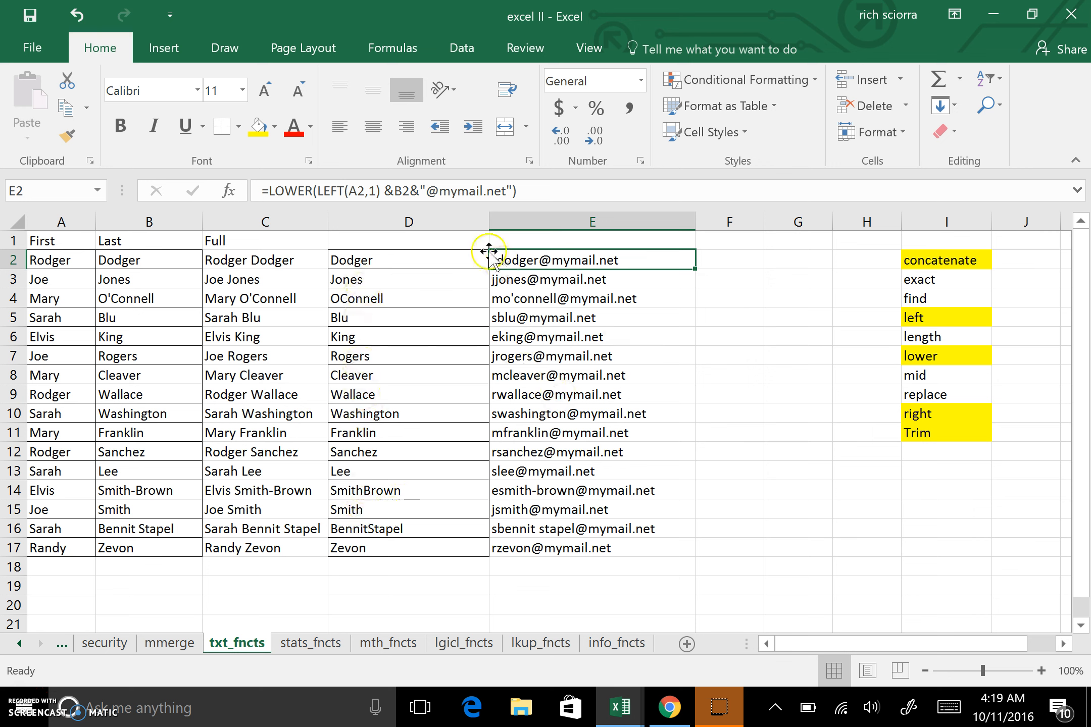
Change the B2 reference in the E2 formula to D2, the cleaned last name.
{"action": "left_click", "coordinate": [397, 194]}
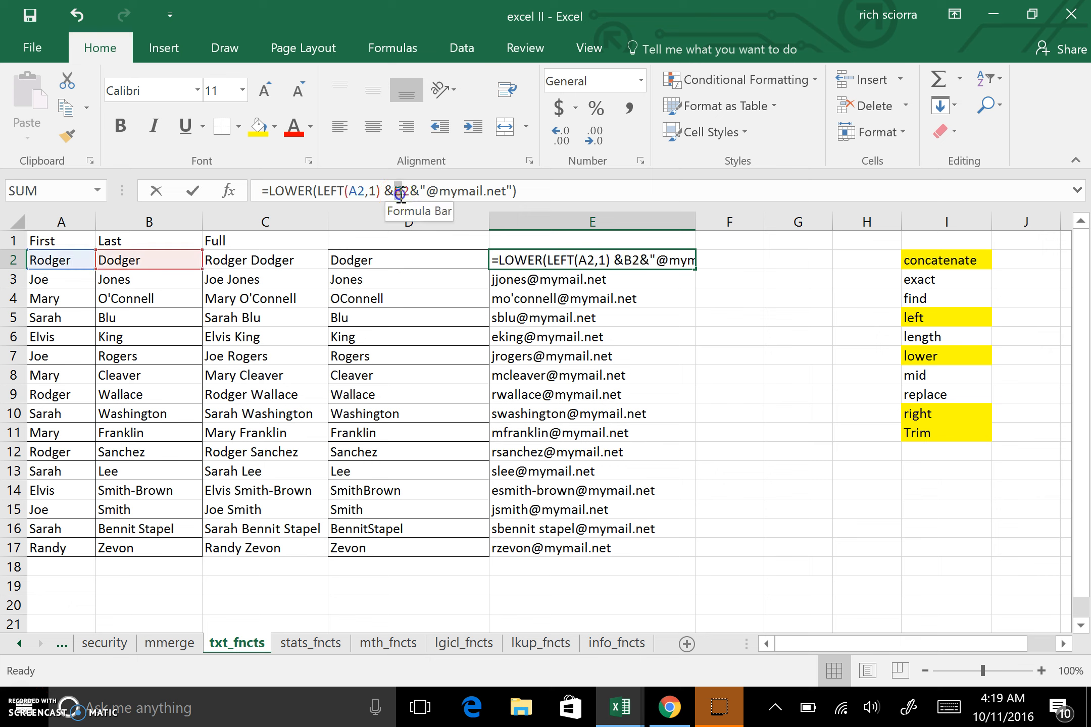
{"action": "left_click_drag", "start_coordinate": [396, 194], "coordinate": [402, 195]}
{"action": "type", "text": "D"}
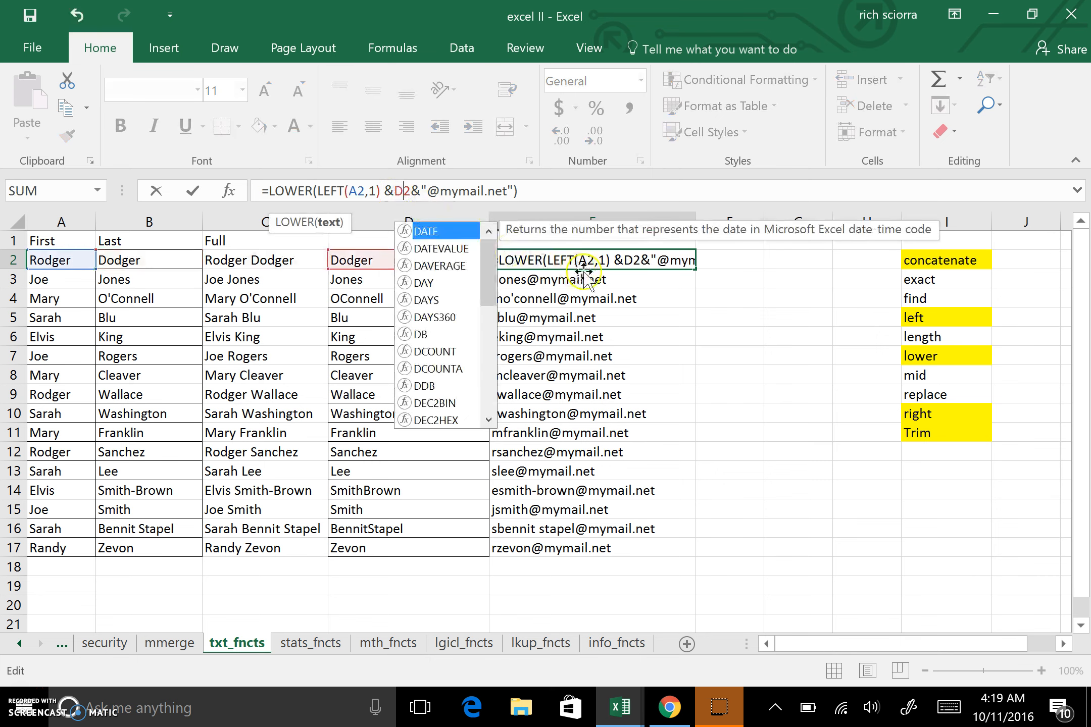
{"action": "key", "text": "Return"}
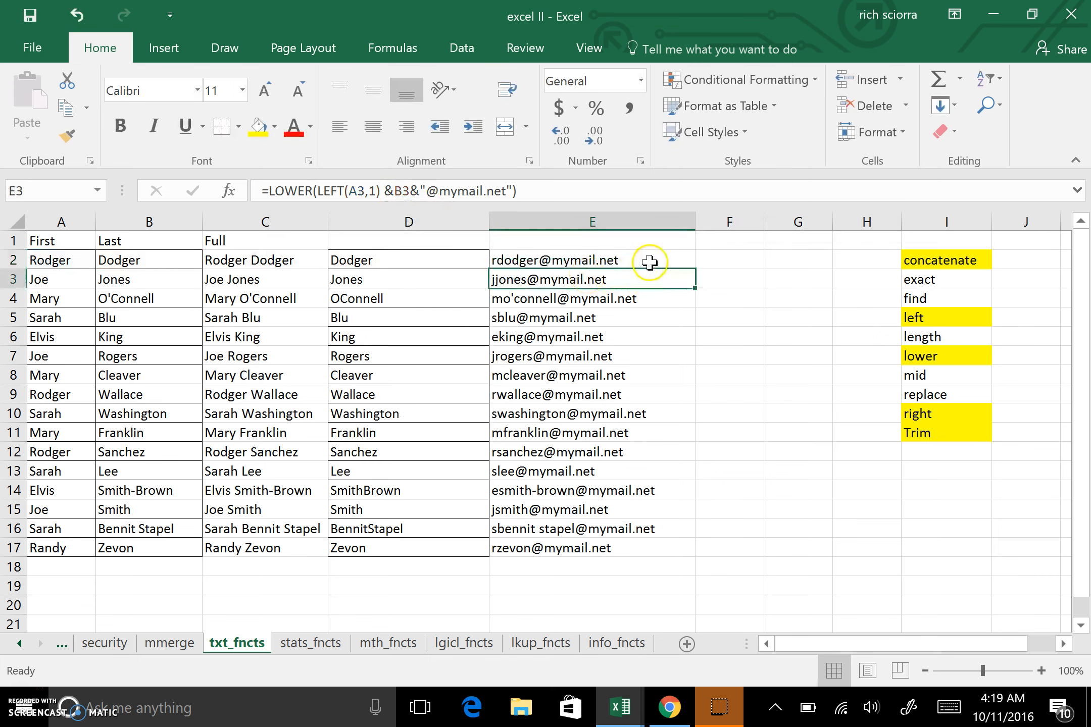
Refill the corrected E2 e-mail formula down through E17.
{"action": "left_click", "coordinate": [645, 261]}
{"action": "double_click", "coordinate": [698, 271]}
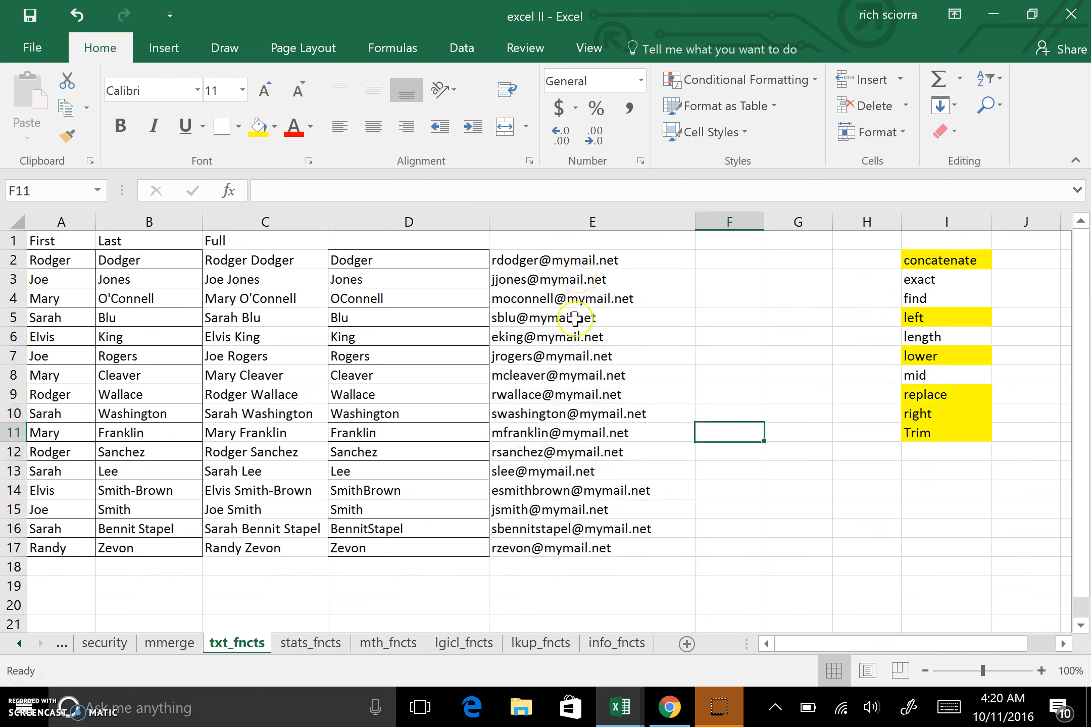
Convert the e-mail formulas in E2:E17 into static values by copying them and pasting as values.
{"action": "left_click_drag", "start_coordinate": [560, 261], "coordinate": [581, 453]}
{"action": "key", "text": "ctrl+c"}
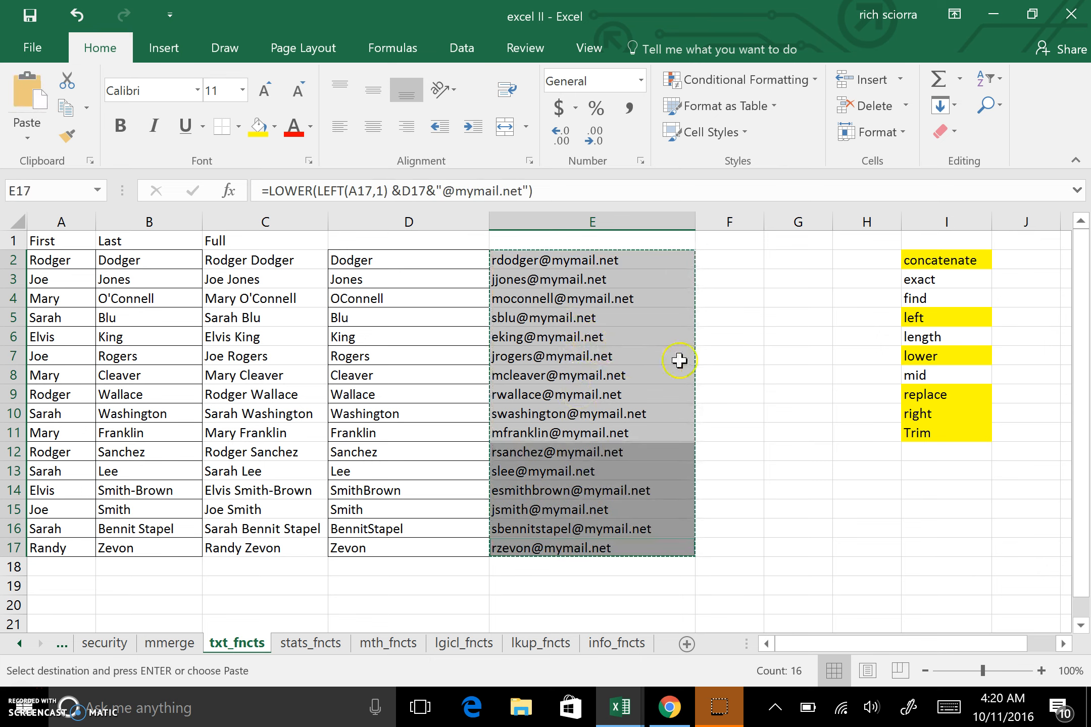
{"action": "key", "text": "Return"}
{"action": "left_click", "coordinate": [553, 410]}
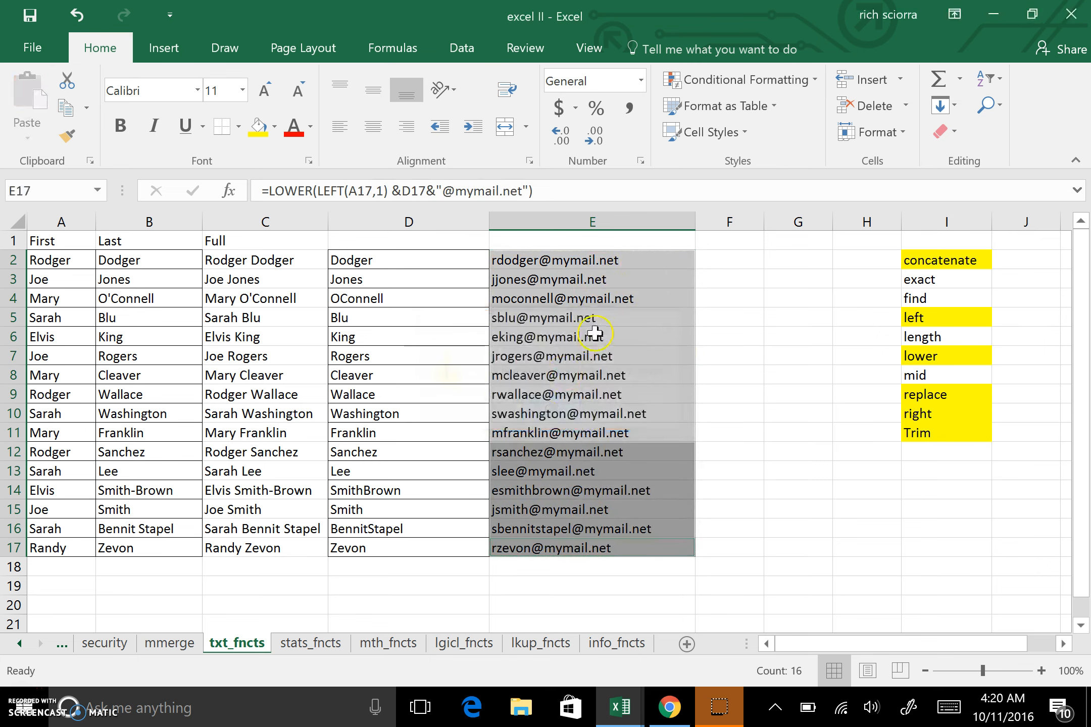
{"action": "left_click_drag", "start_coordinate": [581, 263], "coordinate": [594, 540]}
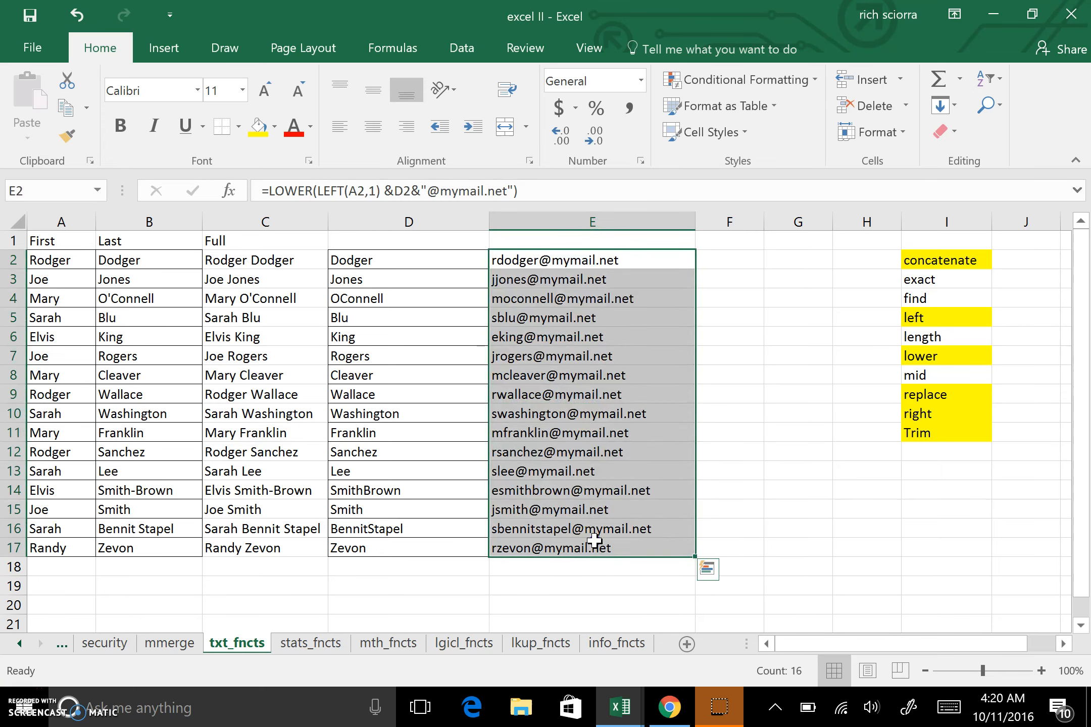
{"action": "key", "text": "ctrl+c"}
{"action": "right_click", "coordinate": [562, 255]}
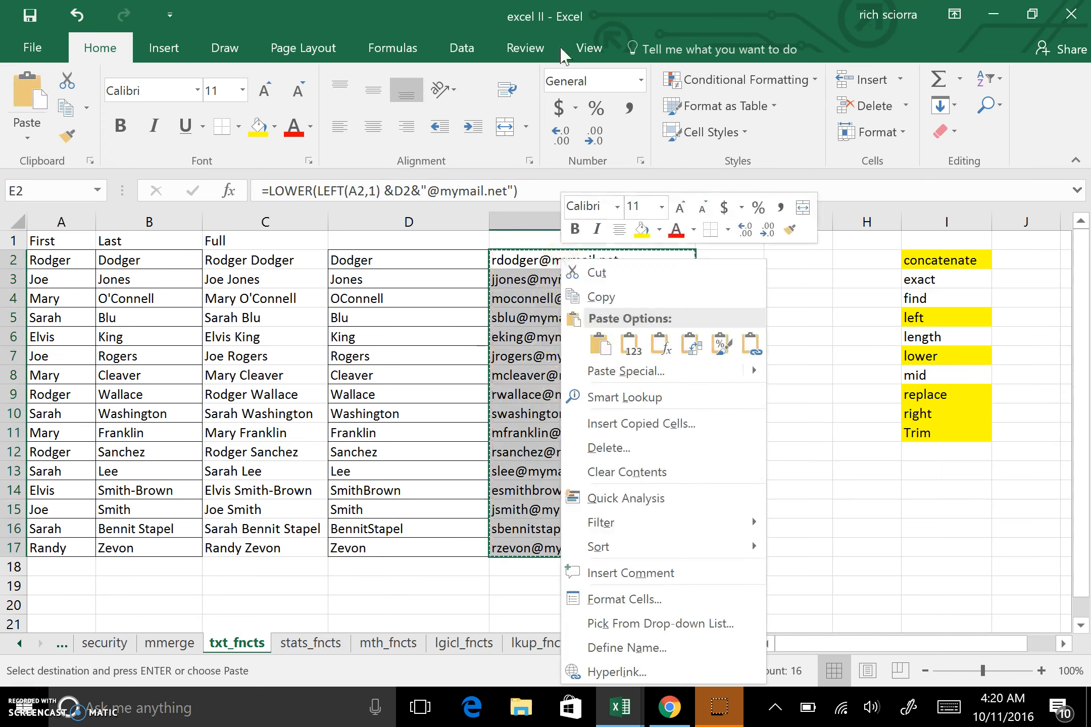
{"action": "left_click", "coordinate": [632, 345]}
{"action": "left_click", "coordinate": [627, 340]}
{"action": "left_click", "coordinate": [582, 414]}
{"action": "left_click", "coordinate": [550, 471]}
{"action": "left_click", "coordinate": [568, 356]}
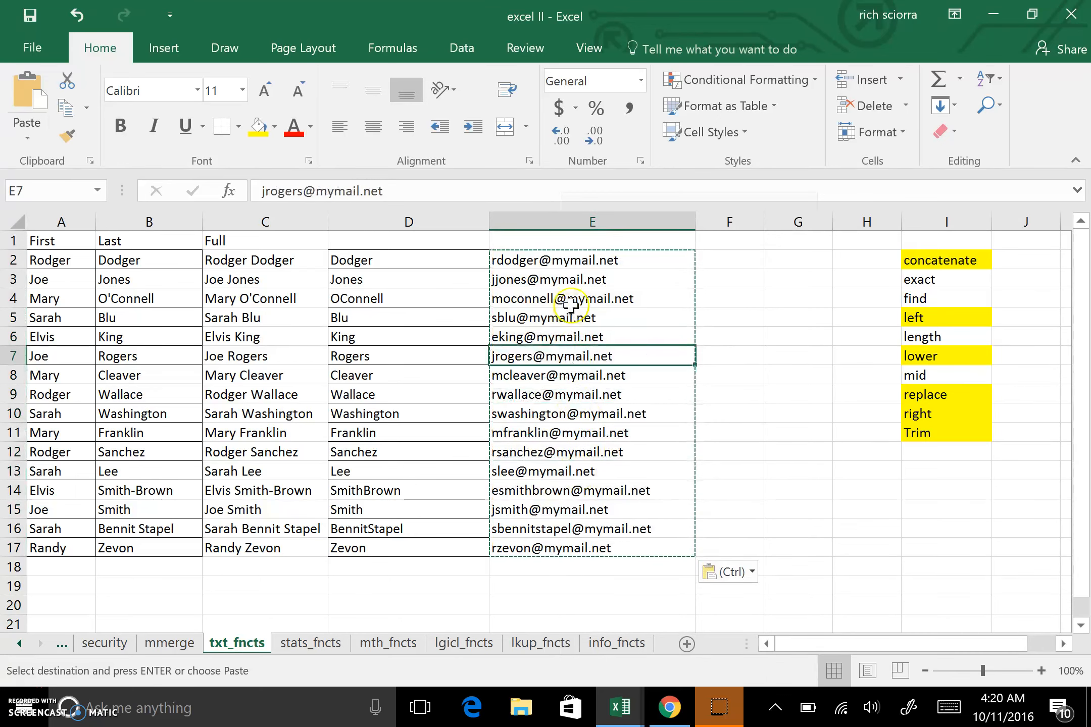
{"action": "left_click", "coordinate": [565, 299]}
{"action": "double_click", "coordinate": [536, 337]}
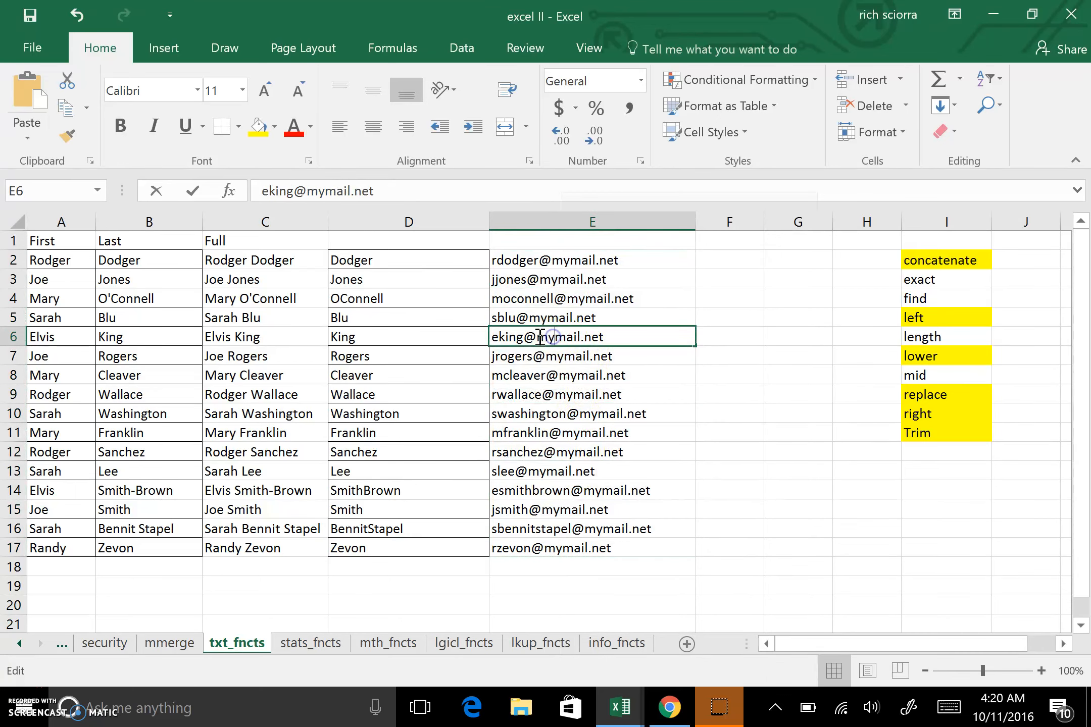
{"action": "left_click_drag", "start_coordinate": [536, 337], "coordinate": [631, 337]}
{"action": "left_click", "coordinate": [699, 337]}
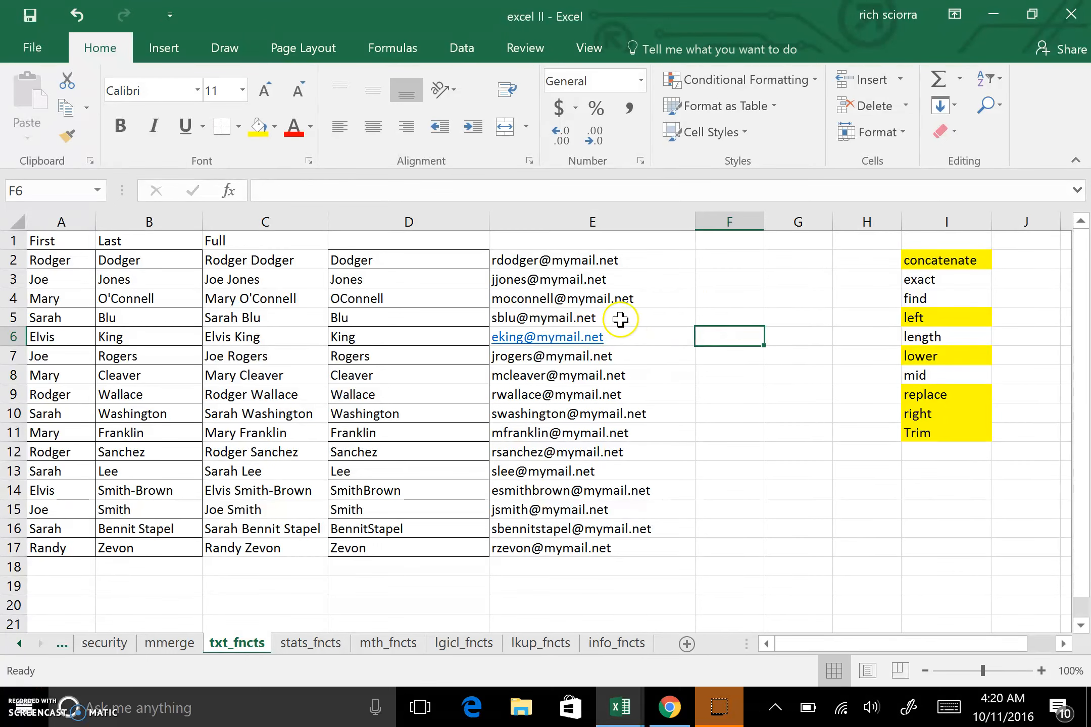
{"action": "left_click", "coordinate": [648, 337]}
{"action": "double_click", "coordinate": [647, 338]}
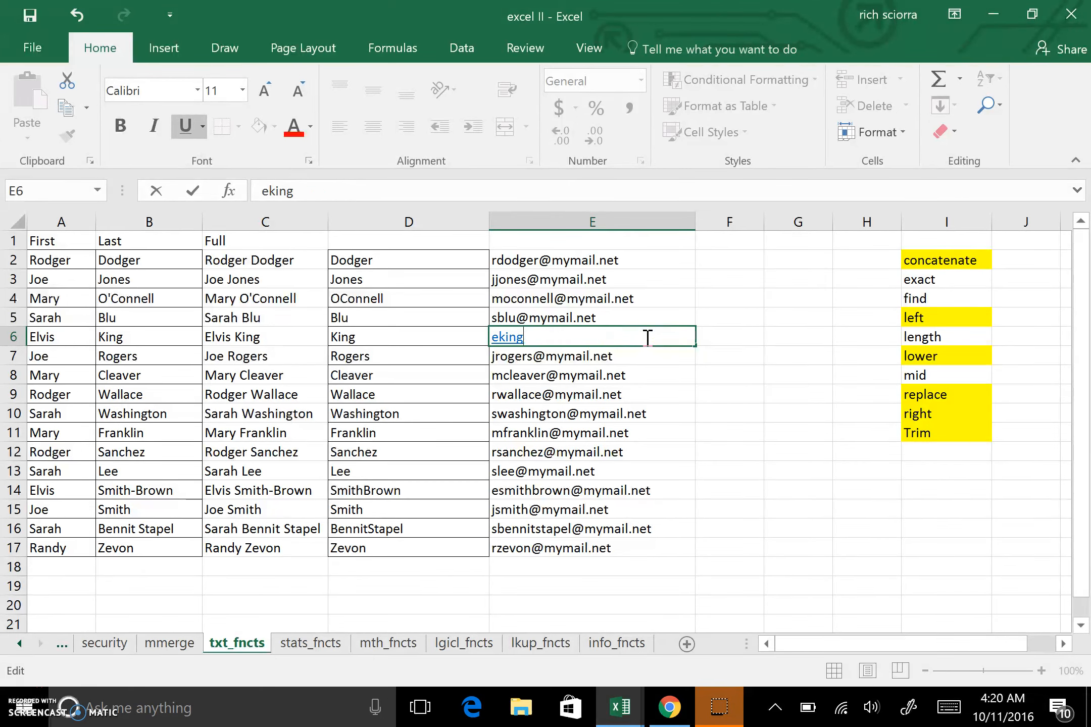
{"action": "type", "text": "@hotmail.com"}
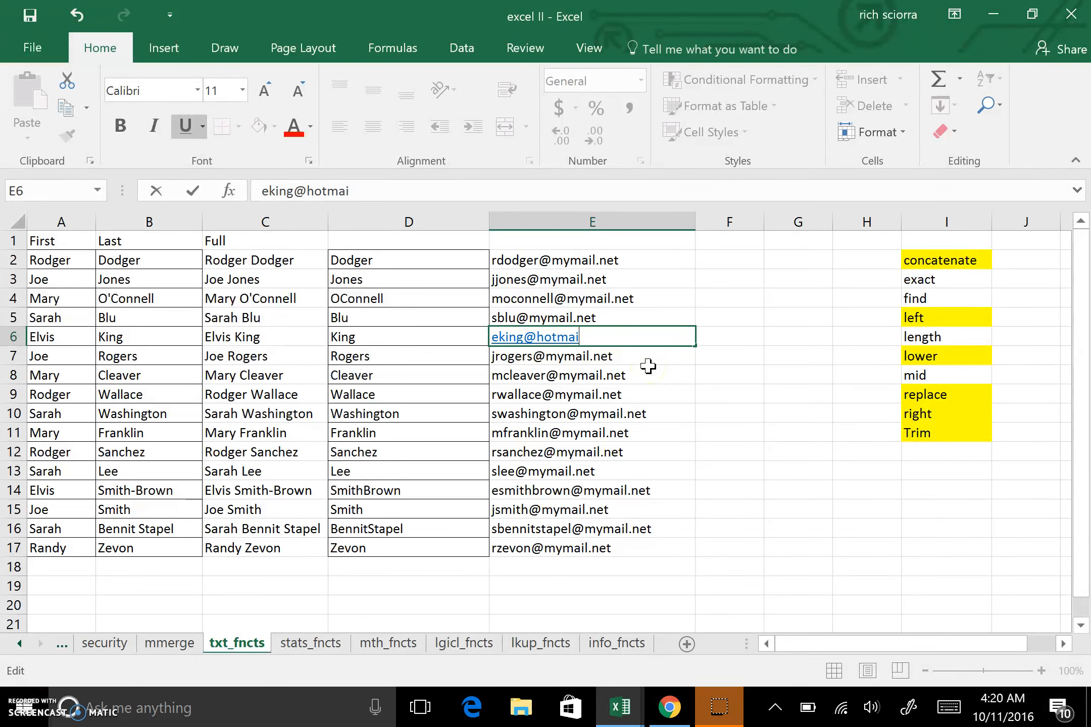
{"action": "left_click", "coordinate": [675, 393]}
{"action": "double_click", "coordinate": [677, 393]}
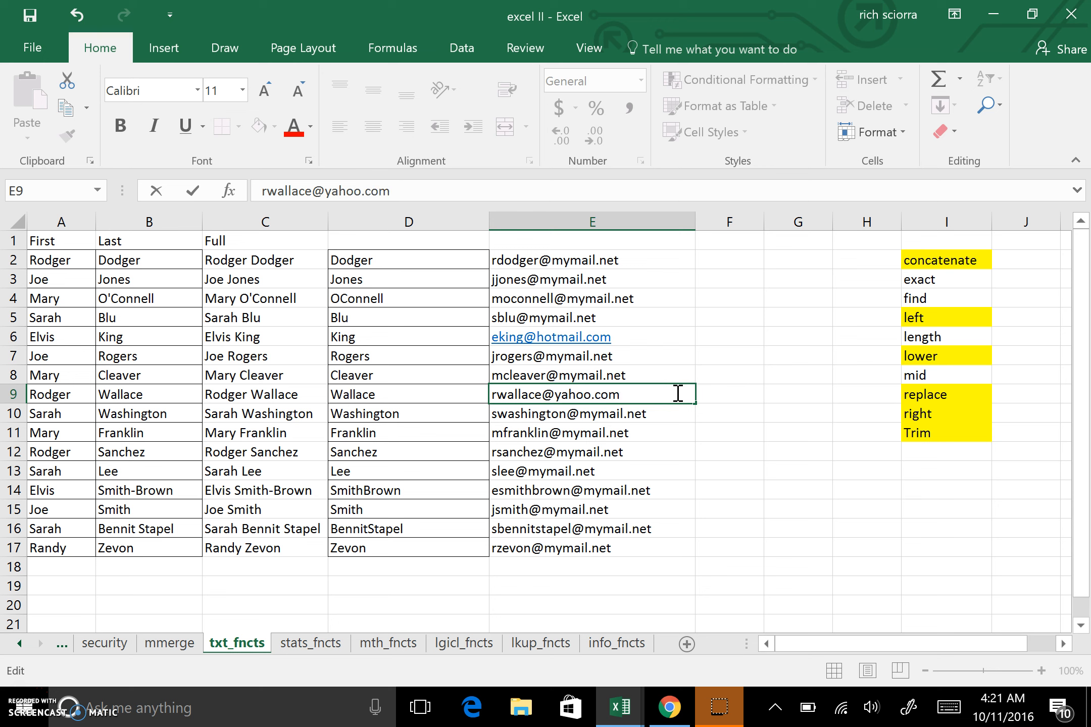
{"action": "left_click", "coordinate": [724, 436]}
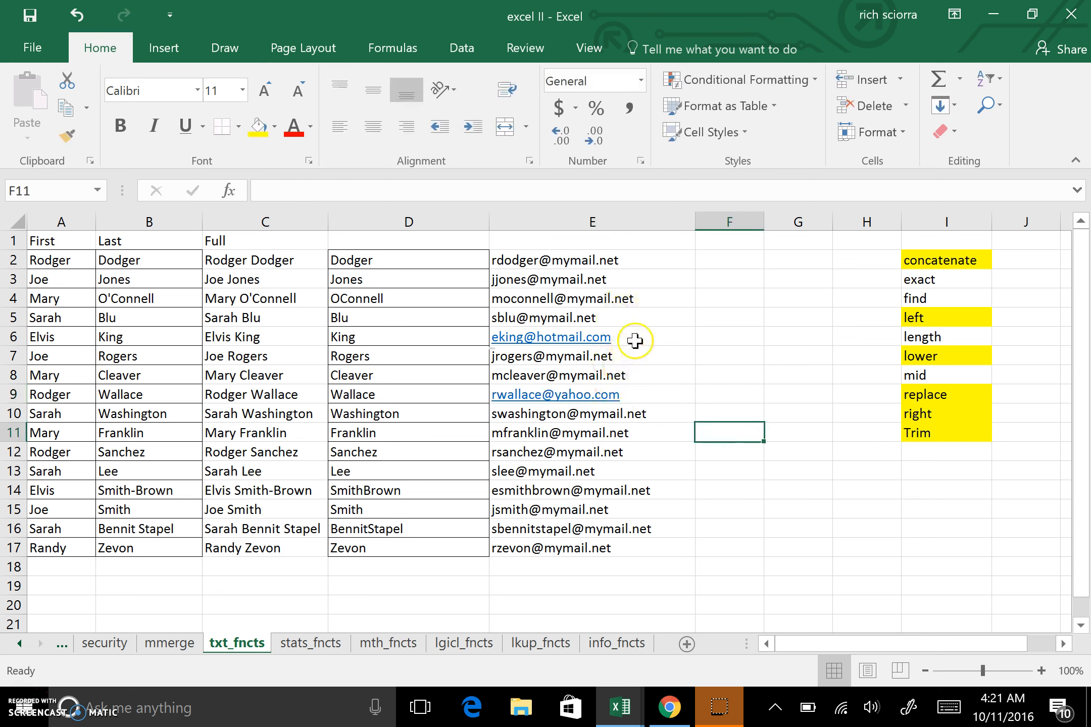
Remove the hyperlinks from the e-mail addresses in E6 and E9.
{"action": "right_click", "coordinate": [570, 336]}
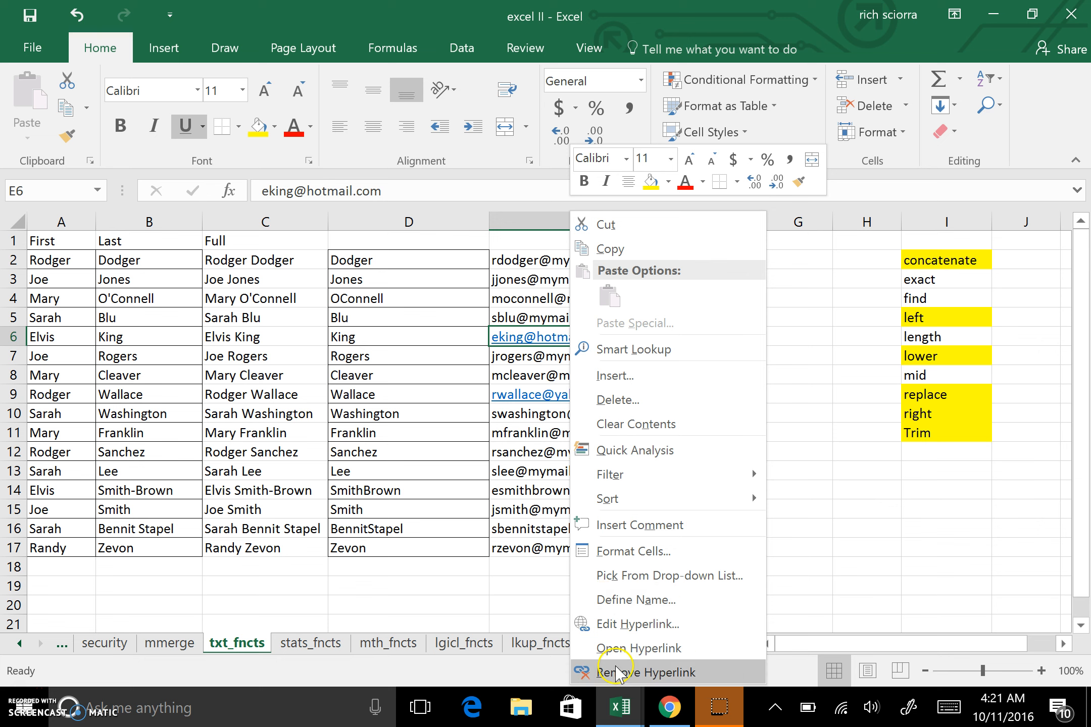
{"action": "left_click", "coordinate": [615, 672]}
{"action": "right_click", "coordinate": [575, 394]}
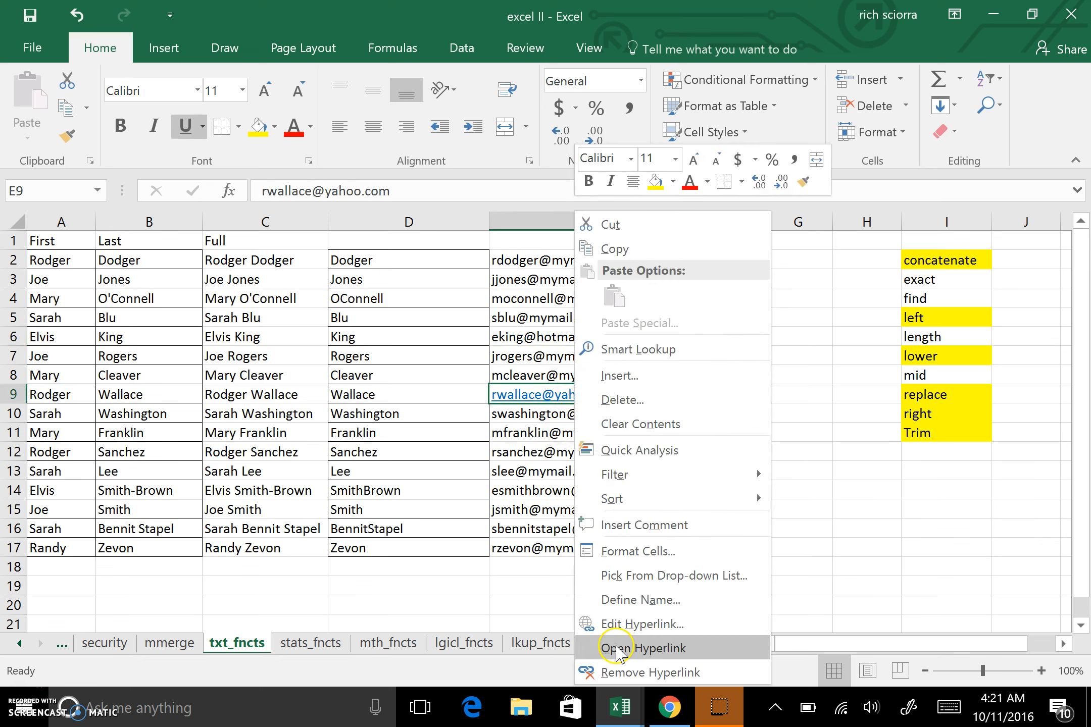
{"action": "left_click", "coordinate": [619, 672]}
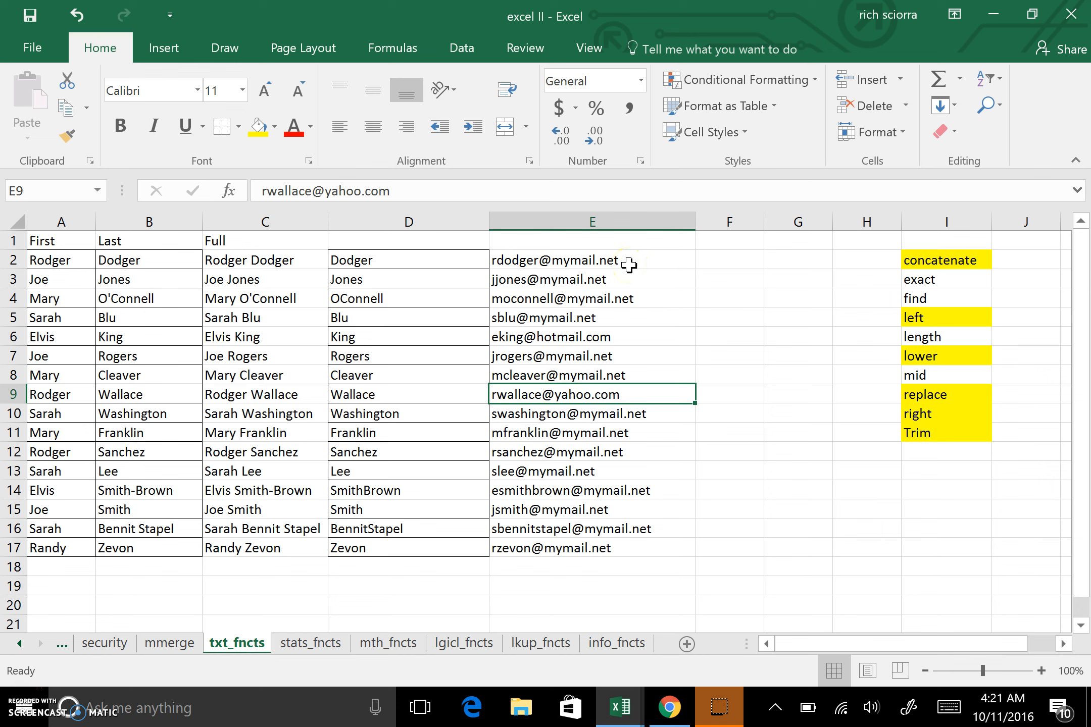
Enter =LEN(E2) in F2 to count the e-mail's characters and fill it down through F17.
{"action": "left_click", "coordinate": [748, 261]}
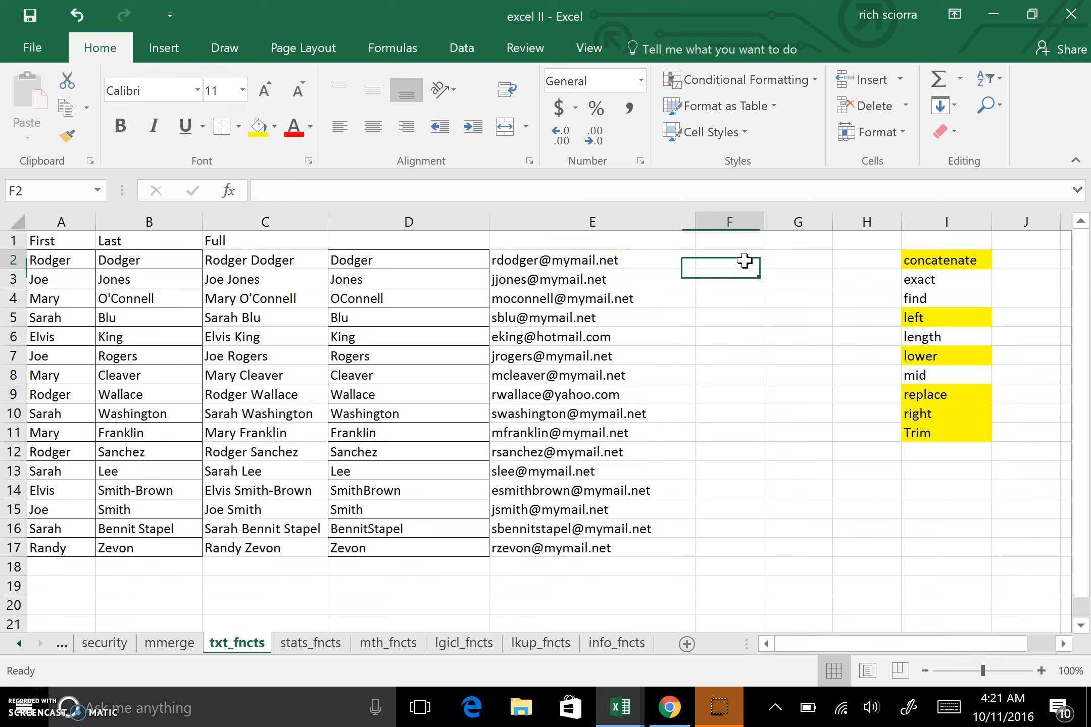
{"action": "type", "text": "=len"}
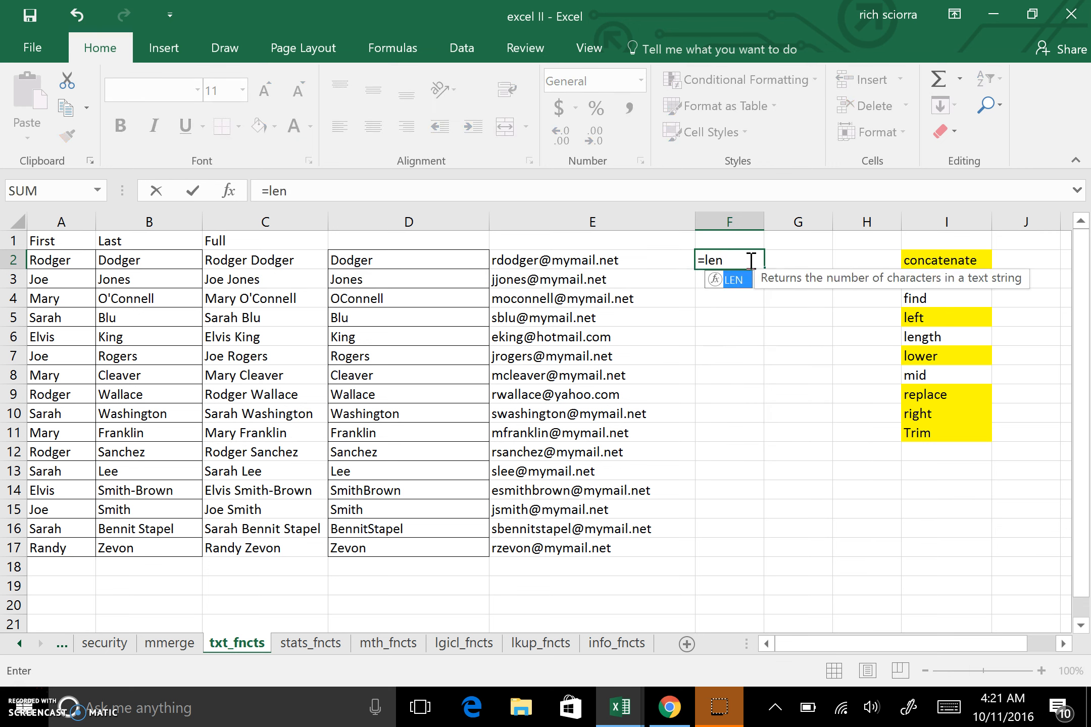
{"action": "double_click", "coordinate": [731, 280]}
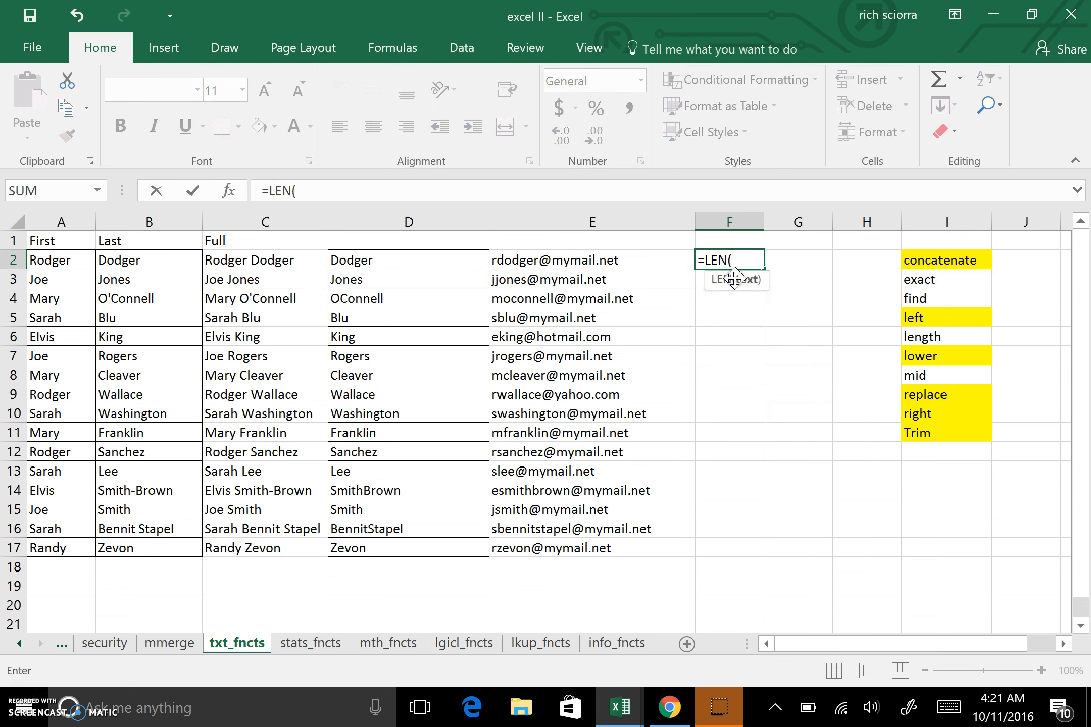
{"action": "left_click", "coordinate": [538, 258]}
{"action": "key", "text": "Return"}
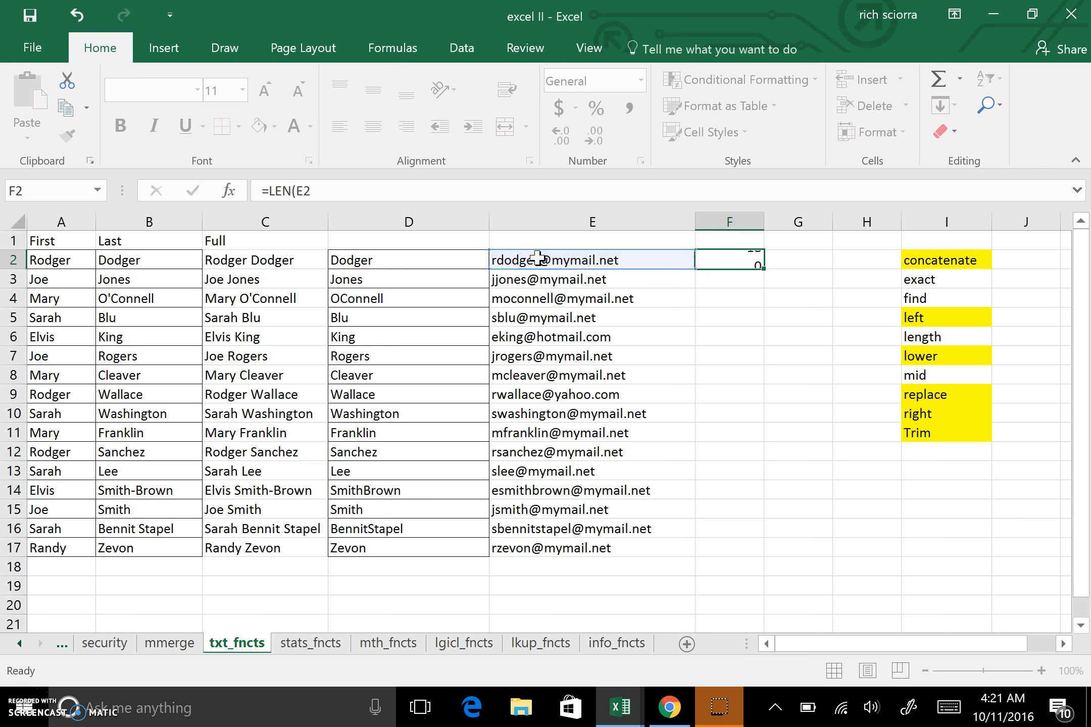
{"action": "left_click", "coordinate": [740, 260]}
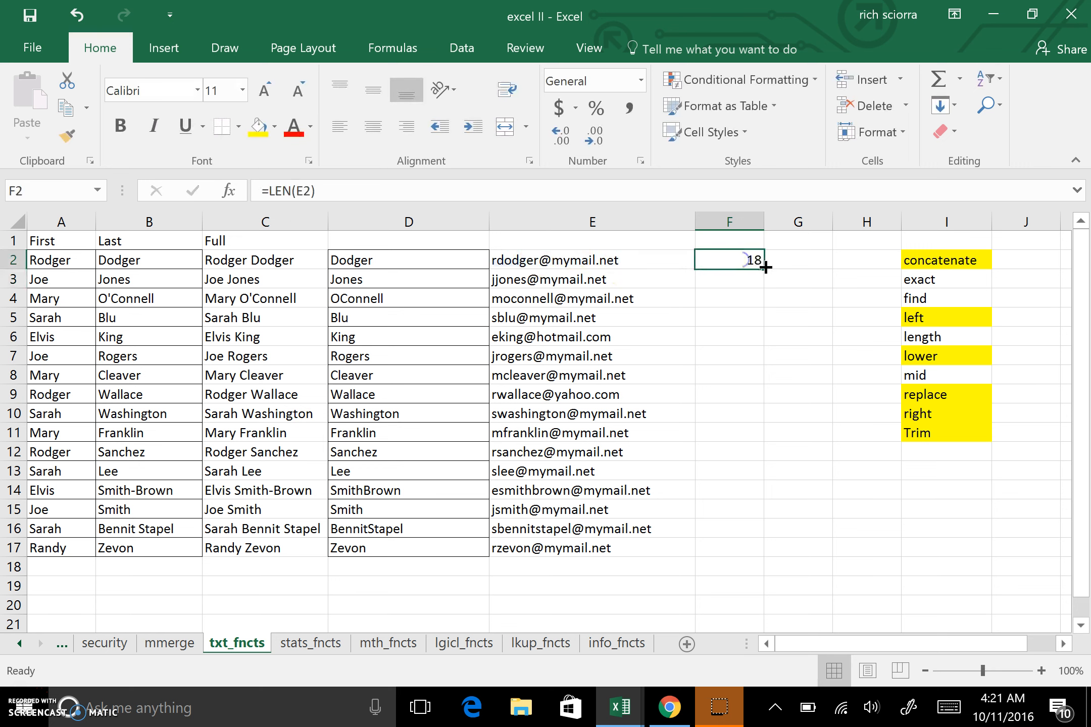
{"action": "double_click", "coordinate": [767, 274]}
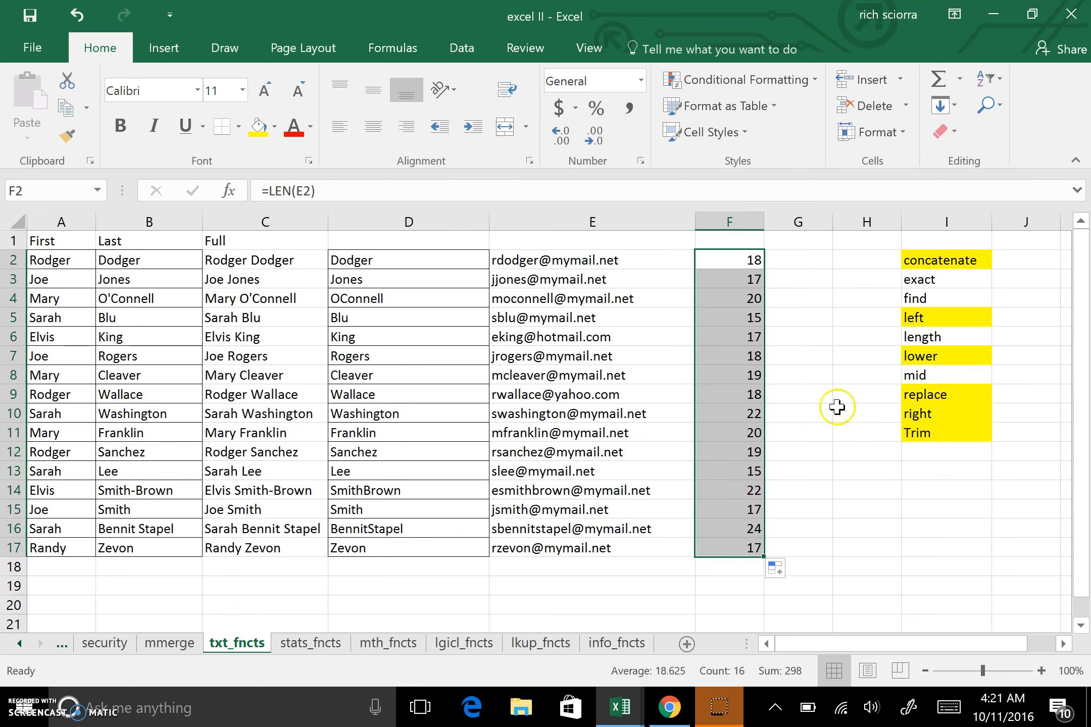
Enter =FIND("@",E2) in G2 to locate the @ sign and fill it down through G17.
{"action": "left_click", "coordinate": [805, 260]}
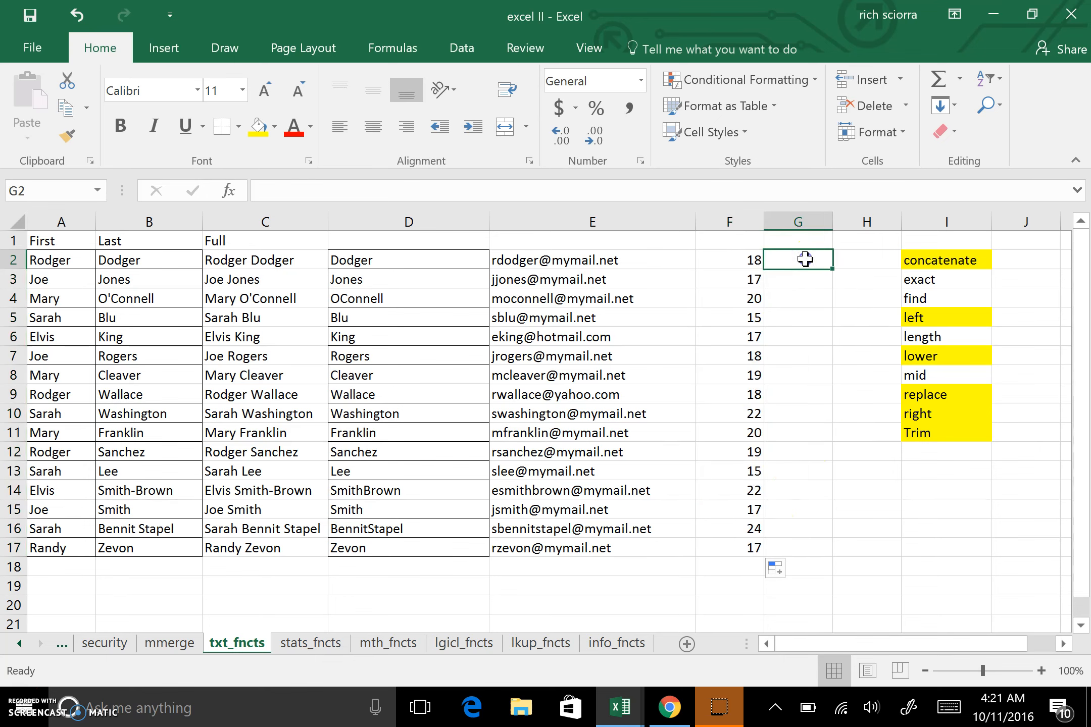
{"action": "type", "text": "="}
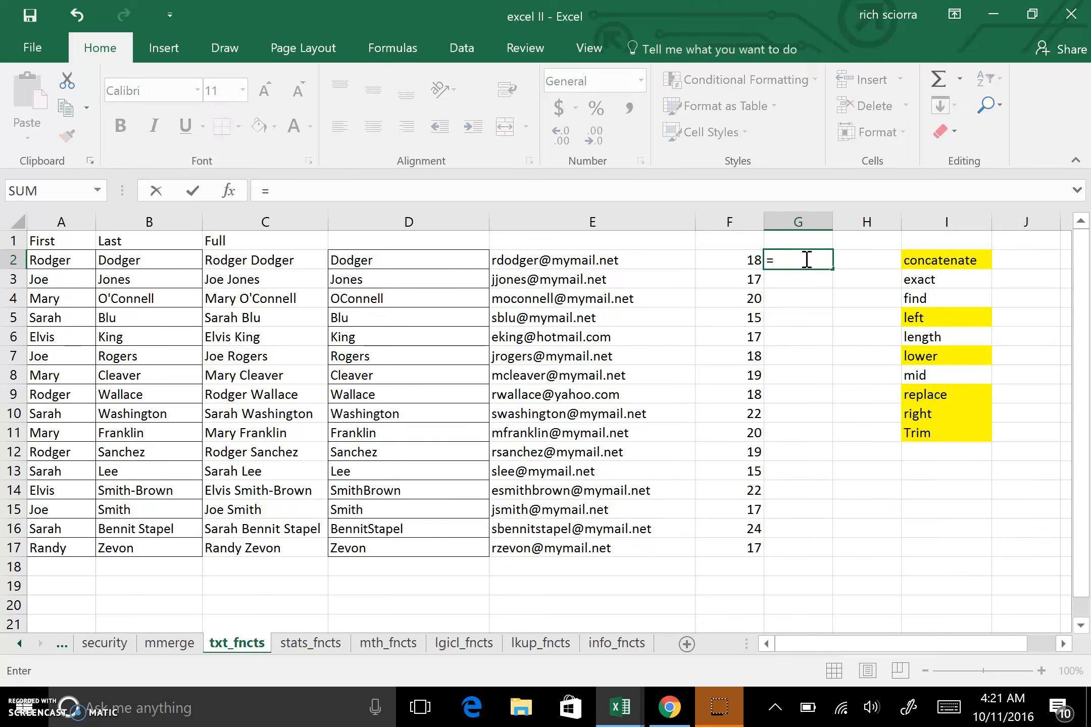
{"action": "type", "text": "find(\"@"}
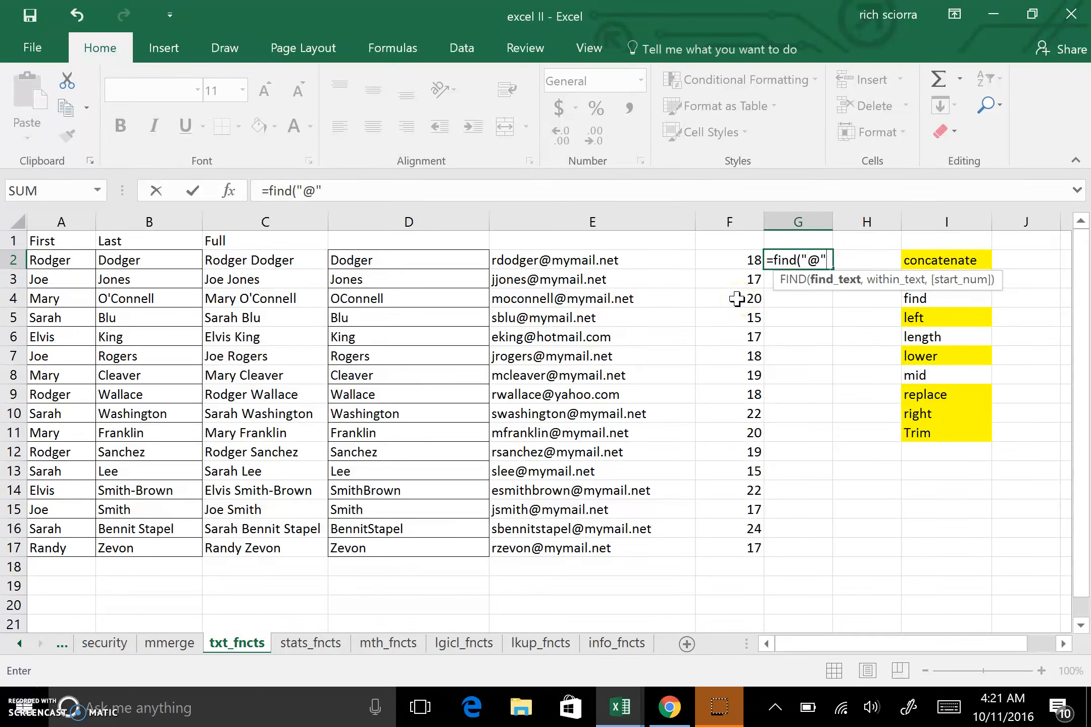
{"action": "type", "text": "\","}
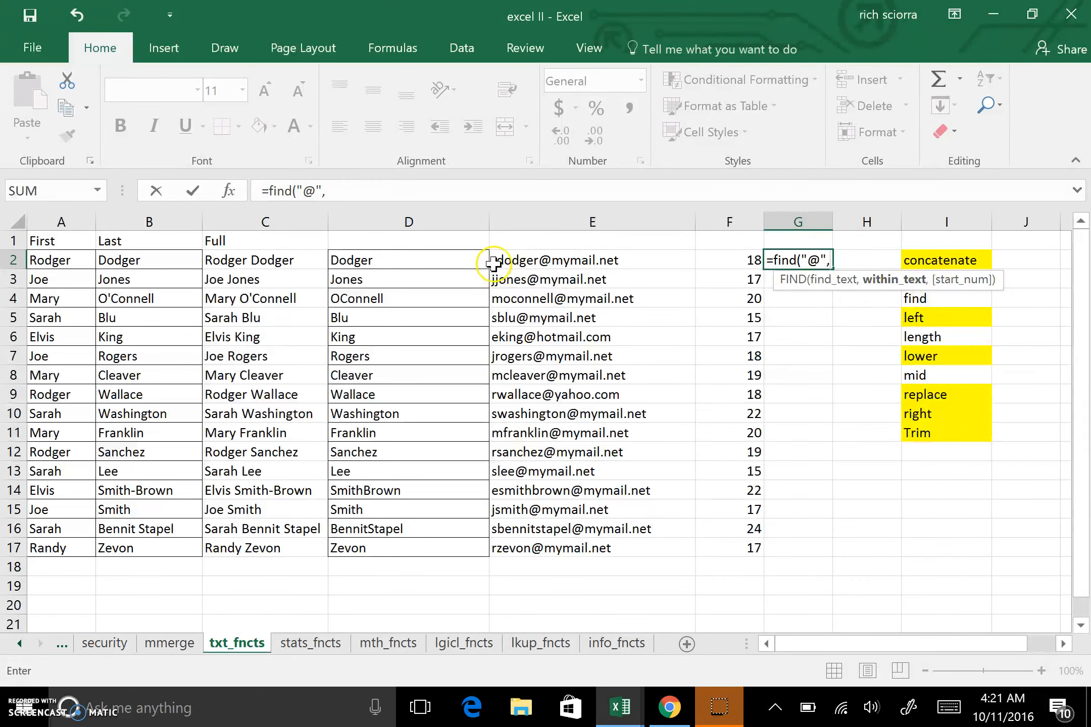
{"action": "left_click", "coordinate": [552, 260]}
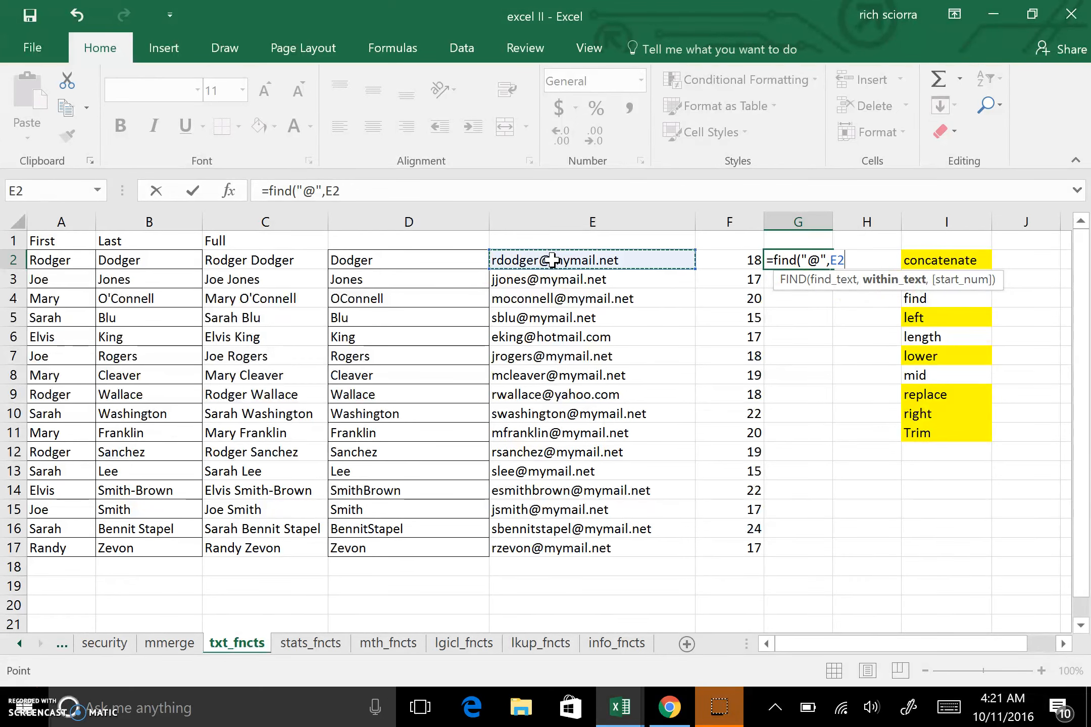
{"action": "type", "text": ")"}
{"action": "key", "text": "Return"}
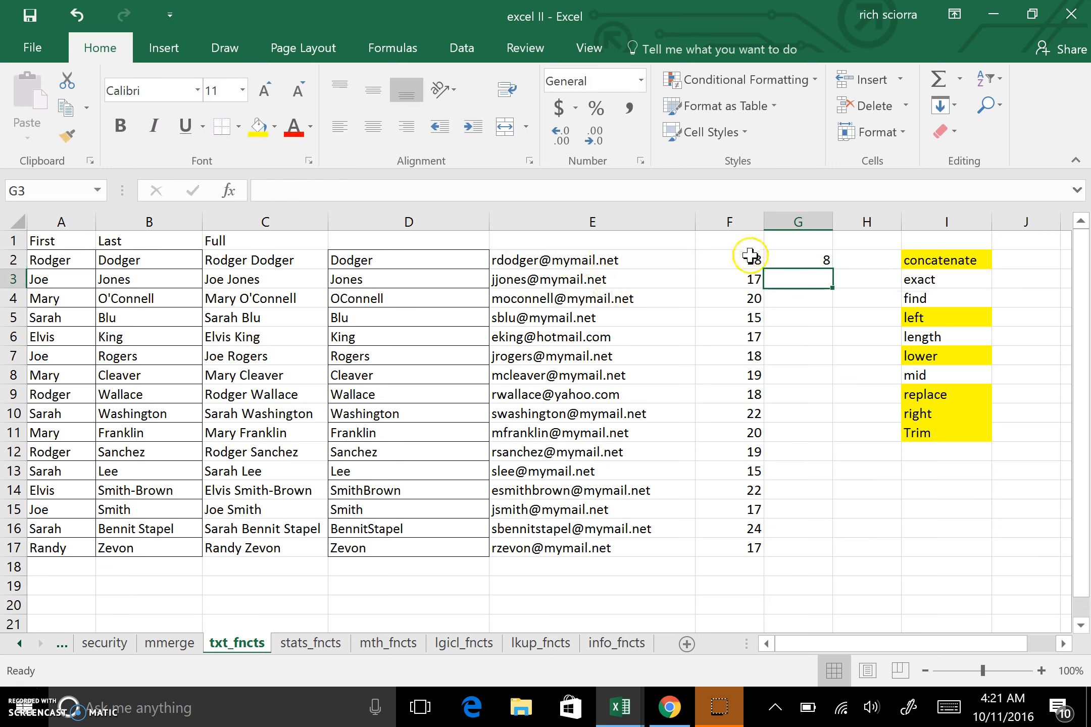
{"action": "left_click", "coordinate": [815, 261]}
{"action": "double_click", "coordinate": [836, 267]}
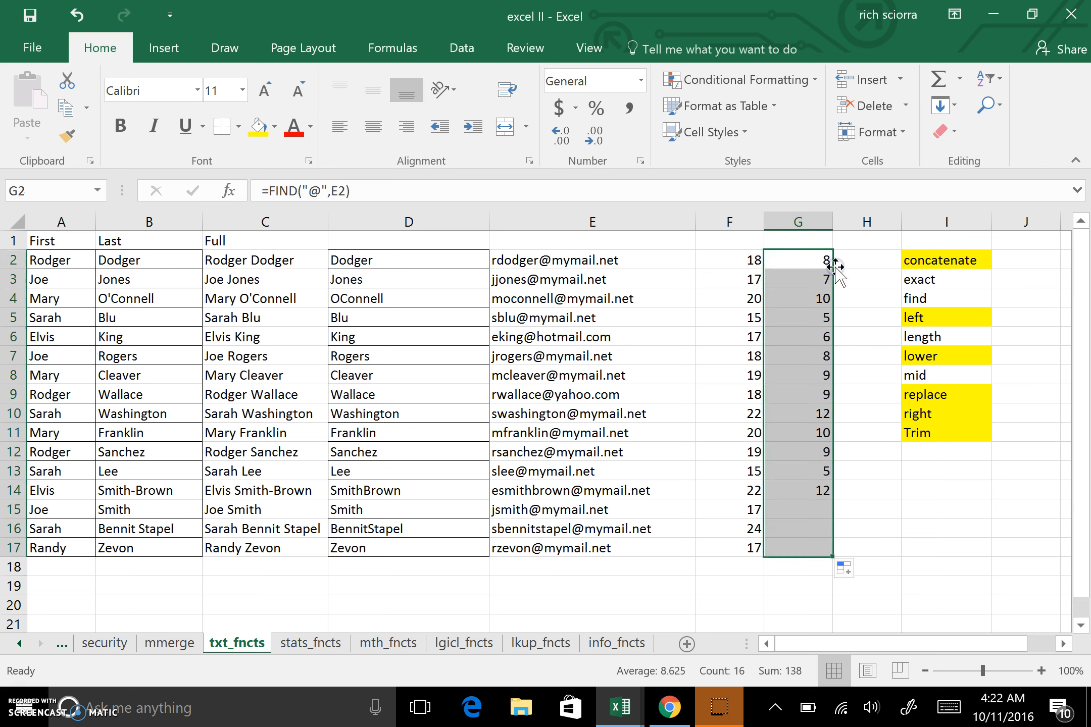
Narrow column E, then select columns A through D and narrow them together.
{"action": "left_click_drag", "start_coordinate": [696, 225], "coordinate": [665, 228]}
{"action": "left_click", "coordinate": [352, 222]}
{"action": "left_click_drag", "start_coordinate": [352, 222], "coordinate": [84, 225]}
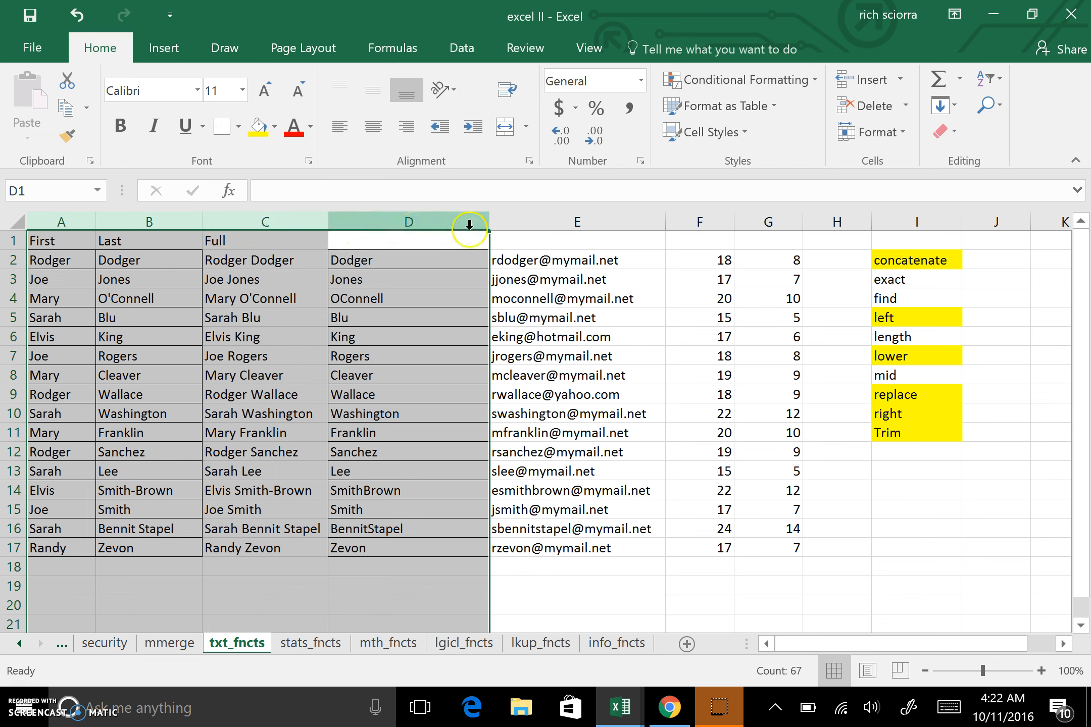
{"action": "left_click_drag", "start_coordinate": [494, 223], "coordinate": [350, 223]}
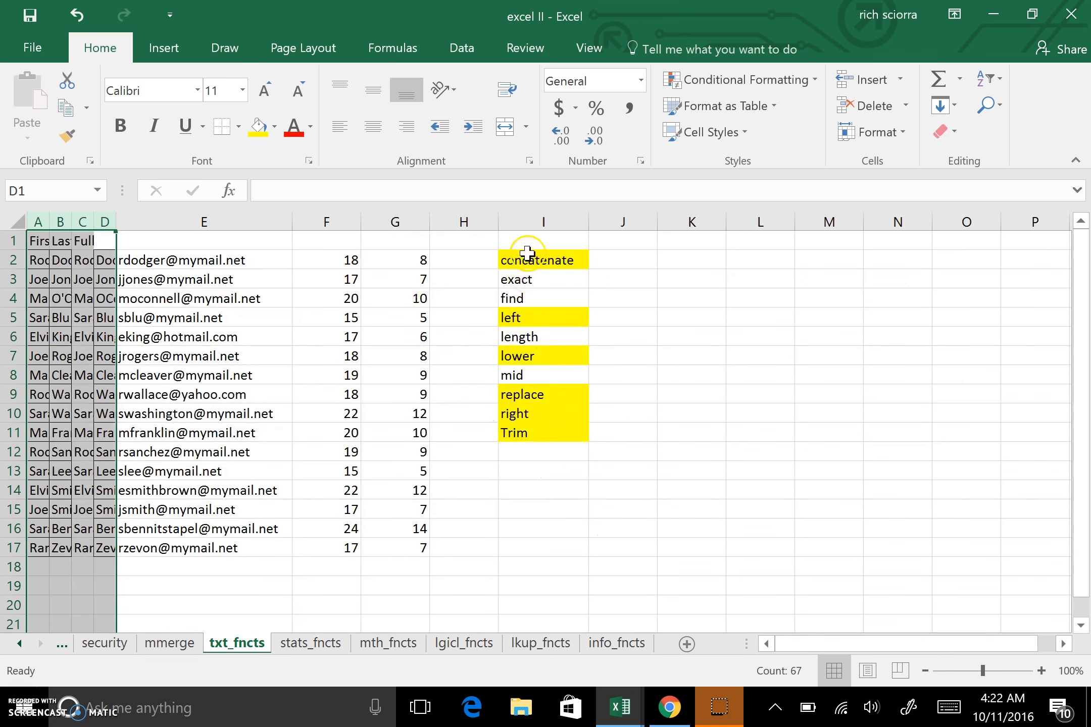
Move the highlighted function list from I2:I11 to M2 and autofit column M's width.
{"action": "left_click_drag", "start_coordinate": [531, 260], "coordinate": [536, 431]}
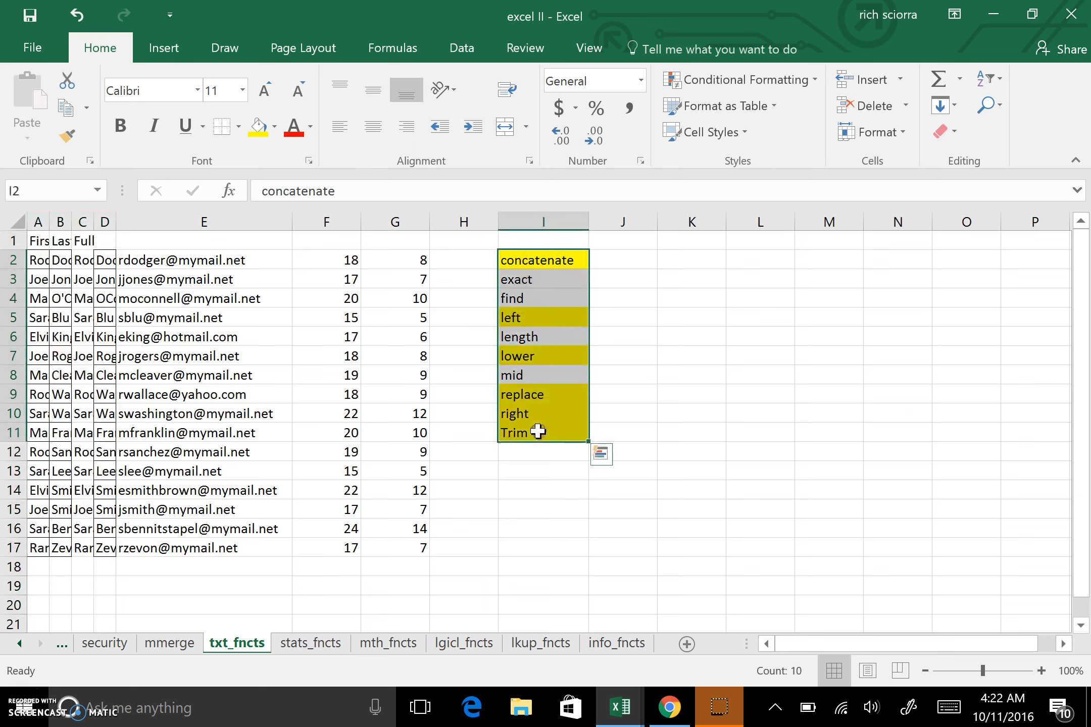
{"action": "key", "text": "ctrl+x"}
{"action": "left_click", "coordinate": [831, 258]}
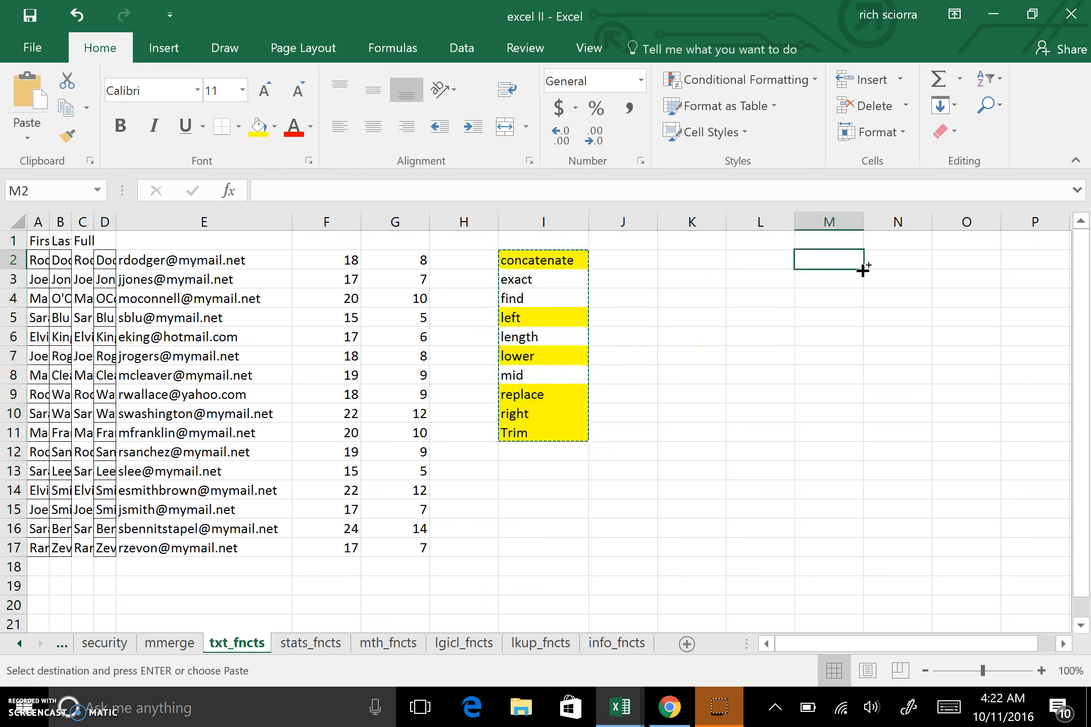
{"action": "key", "text": "ctrl+v"}
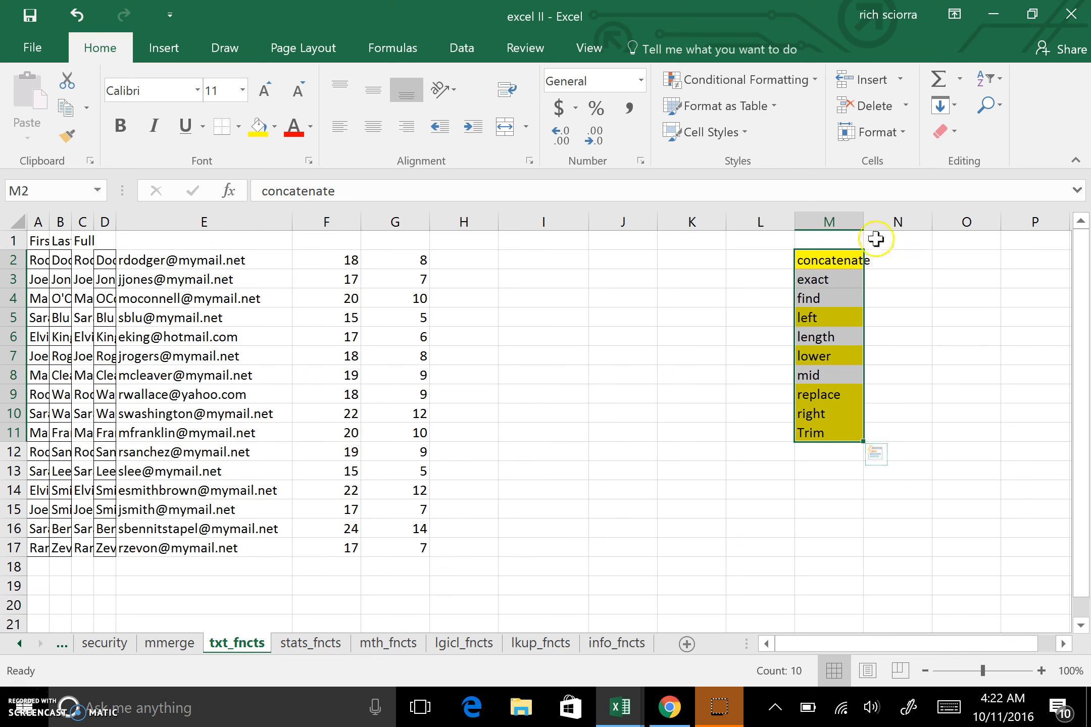
{"action": "double_click", "coordinate": [859, 220]}
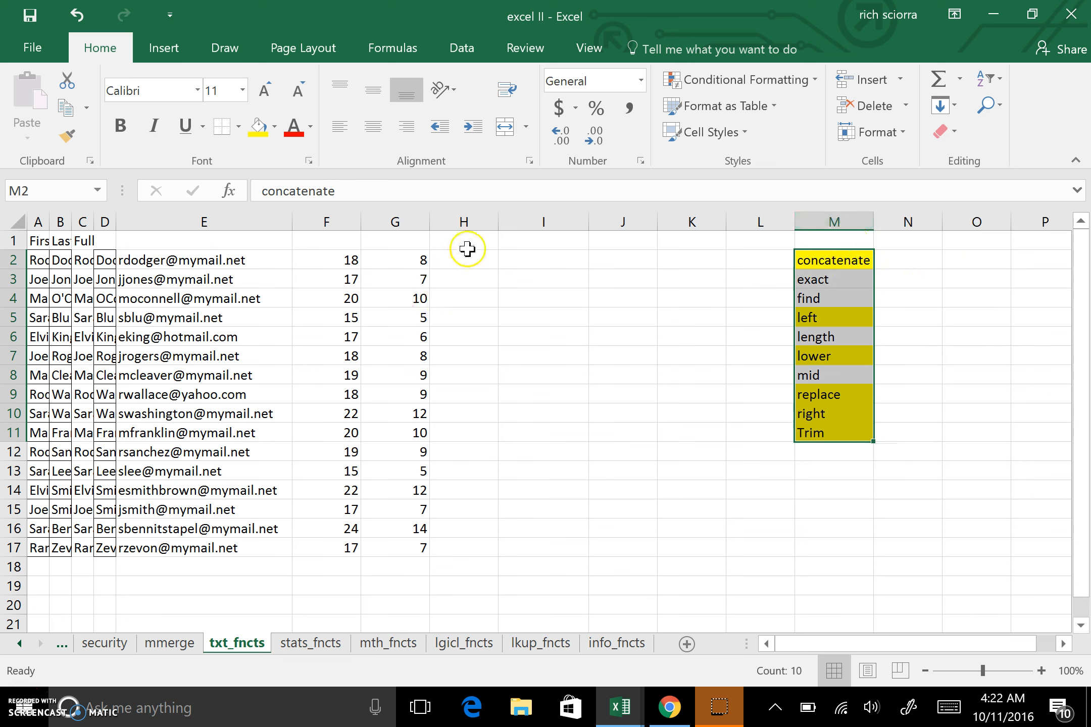
{"action": "left_click", "coordinate": [416, 257]}
{"action": "left_click", "coordinate": [351, 260]}
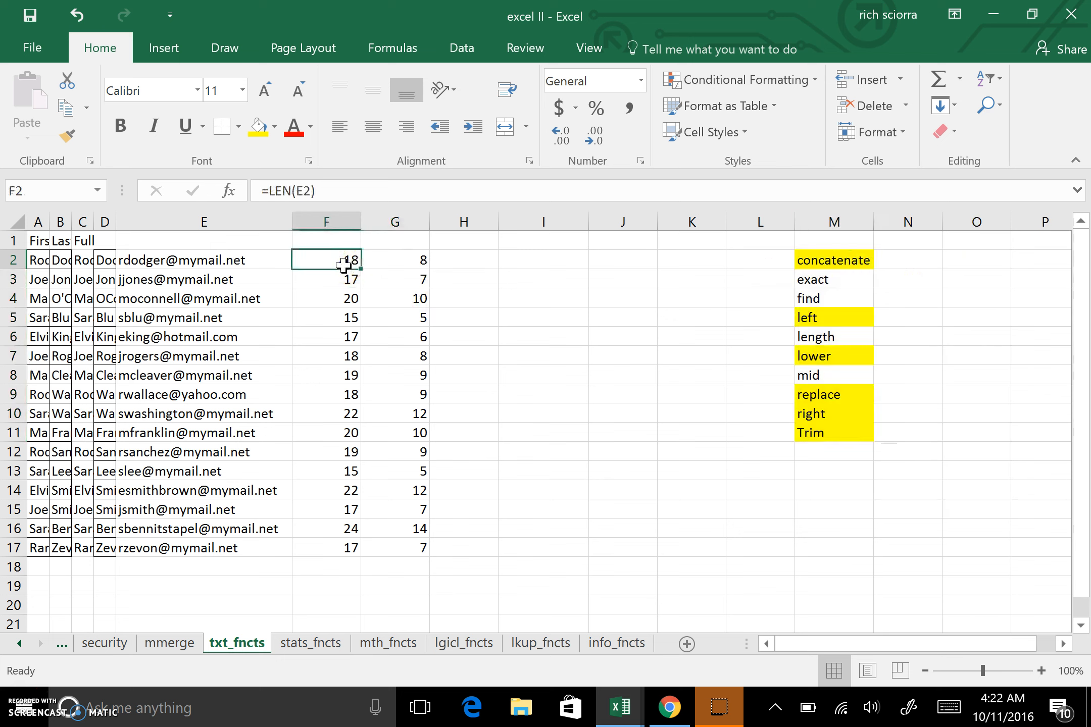
Highlight the "length" and "find" entries in the function list with yellow fill.
{"action": "left_click", "coordinate": [832, 335]}
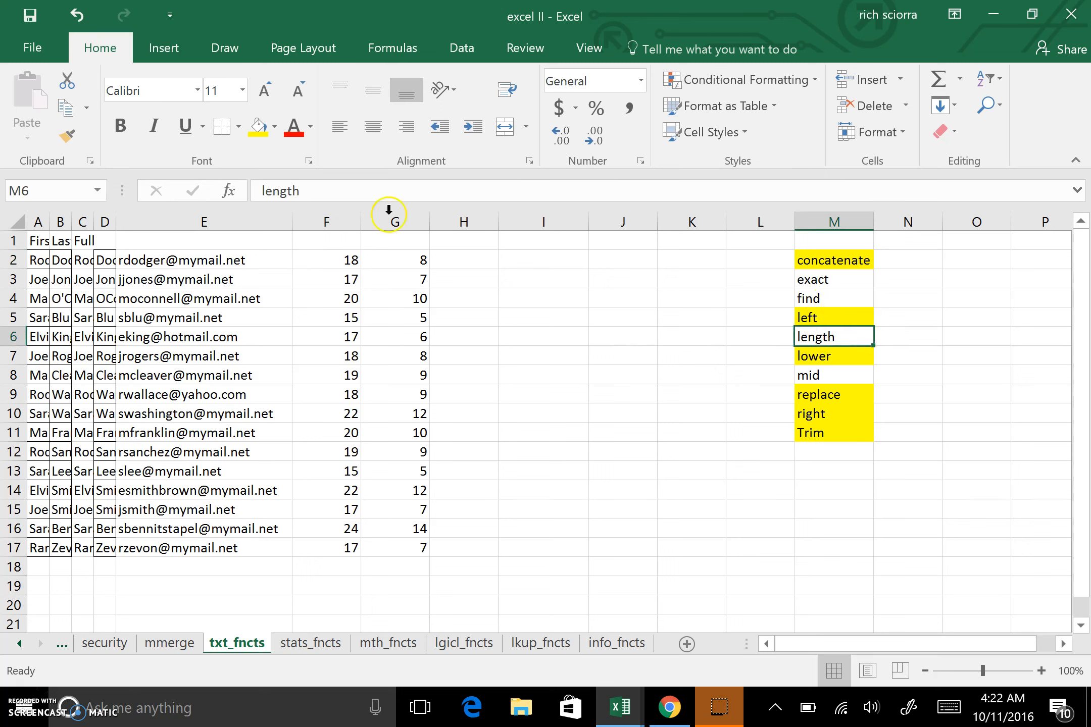
{"action": "left_click", "coordinate": [257, 127]}
{"action": "left_click", "coordinate": [805, 292]}
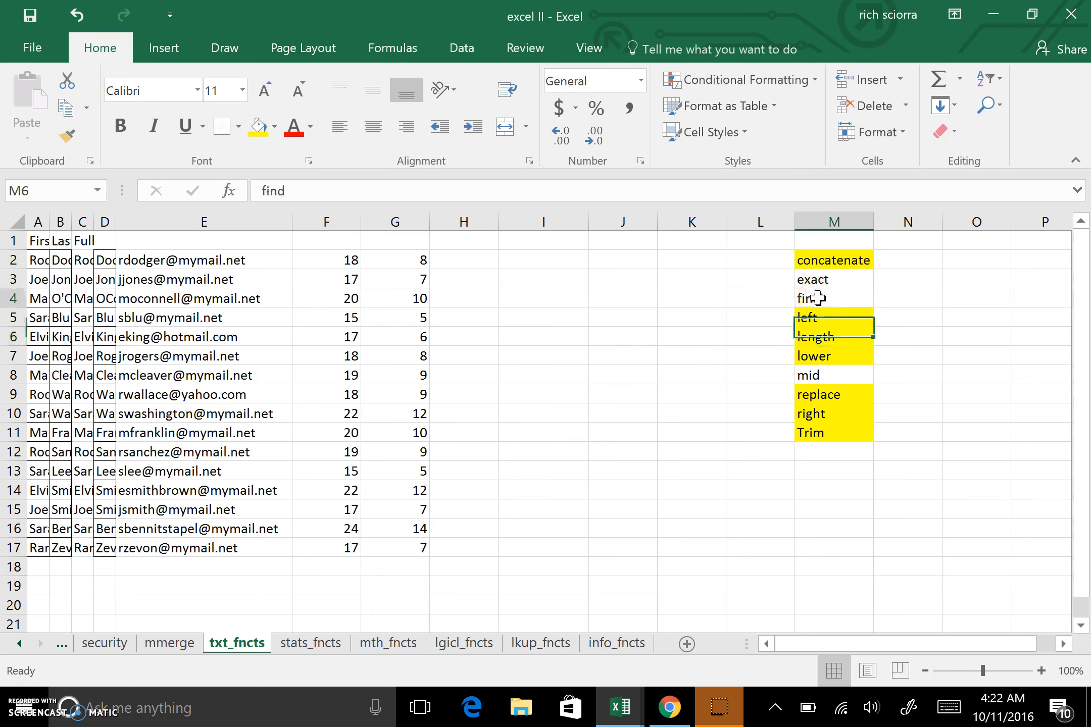
{"action": "left_click", "coordinate": [258, 126]}
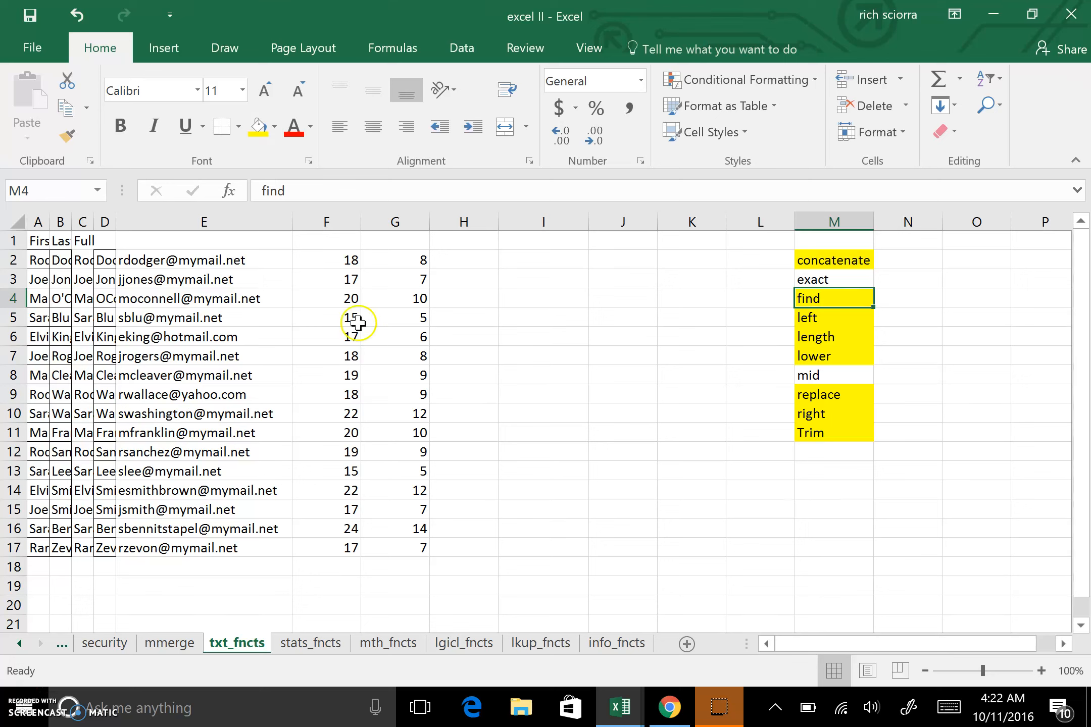
Enter =RIGHT(E2,G2) in H2 to pull text from the end of the e-mail address.
{"action": "left_click", "coordinate": [487, 263]}
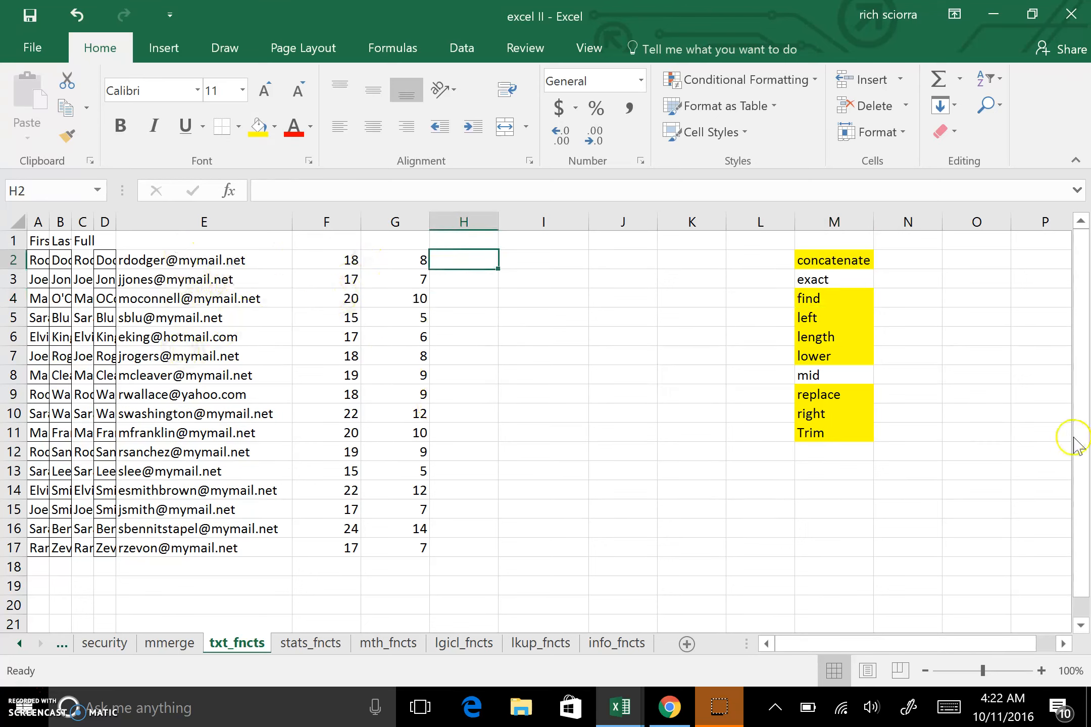
{"action": "type", "text": "="}
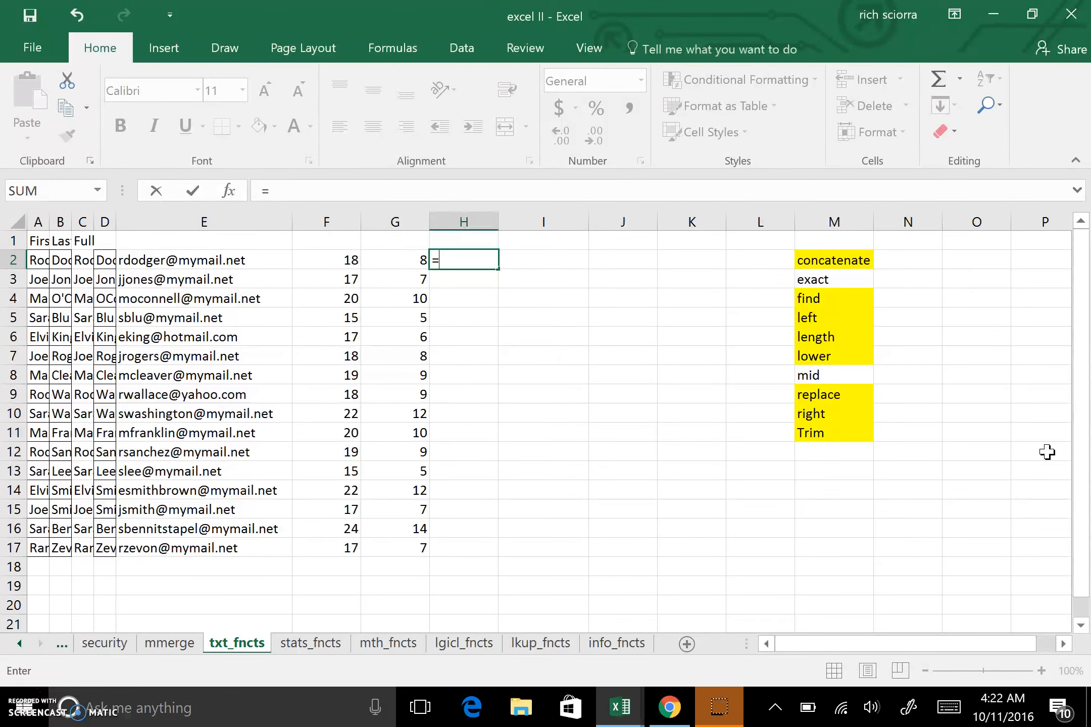
{"action": "type", "text": "right("}
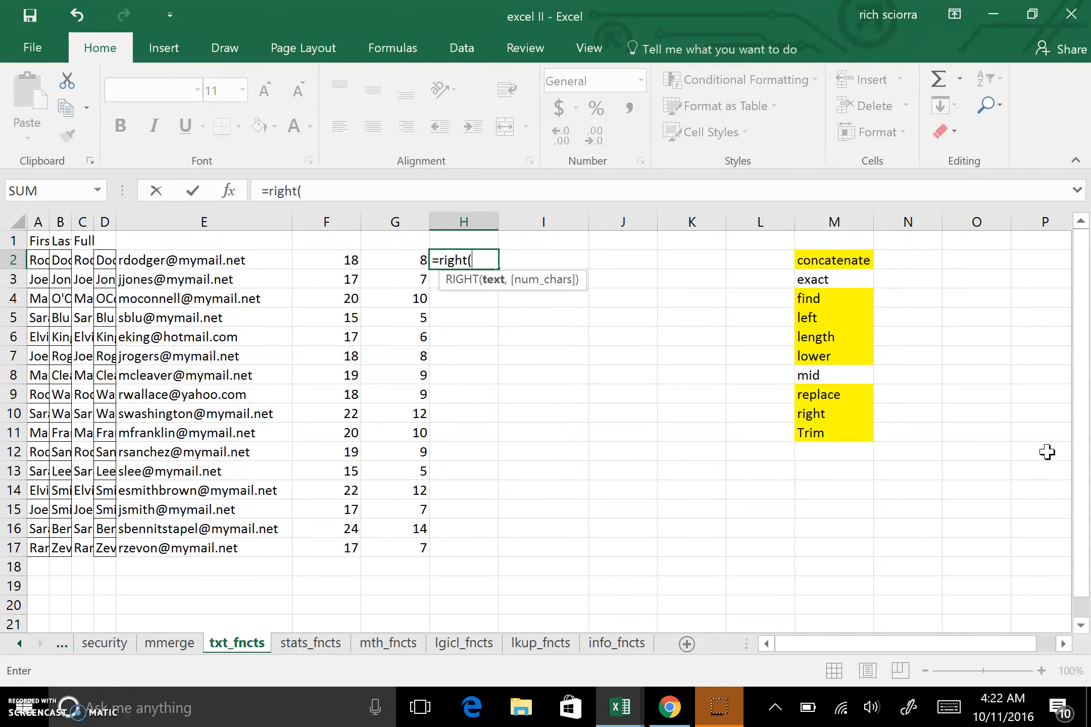
{"action": "left_click", "coordinate": [256, 264]}
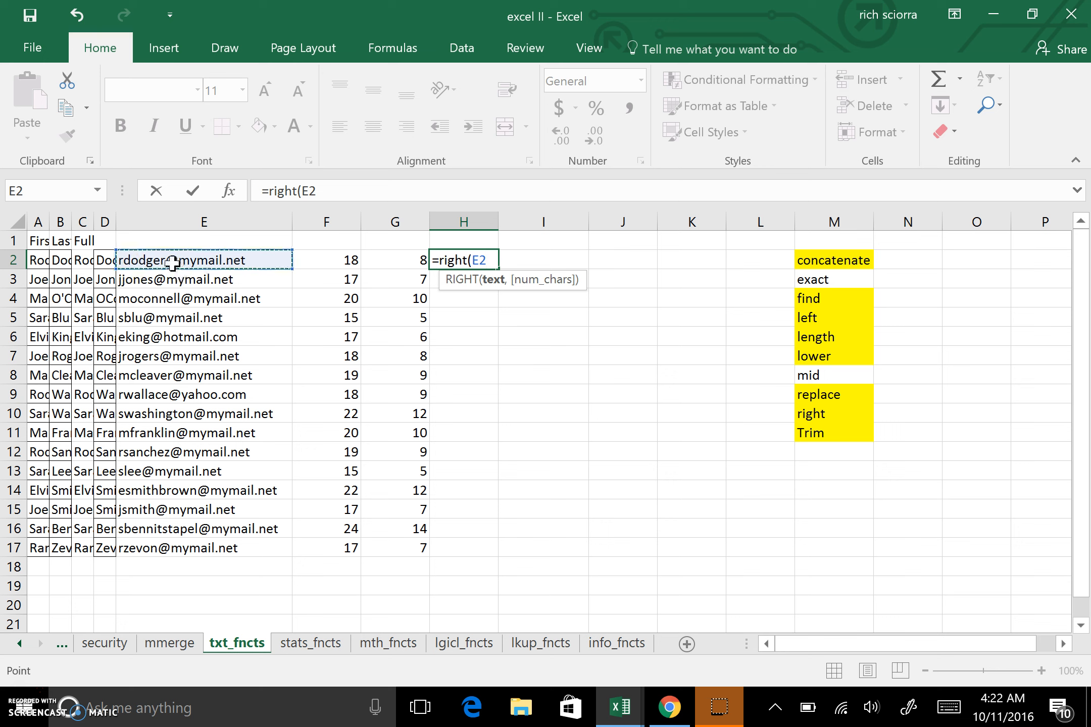
{"action": "type", "text": ","}
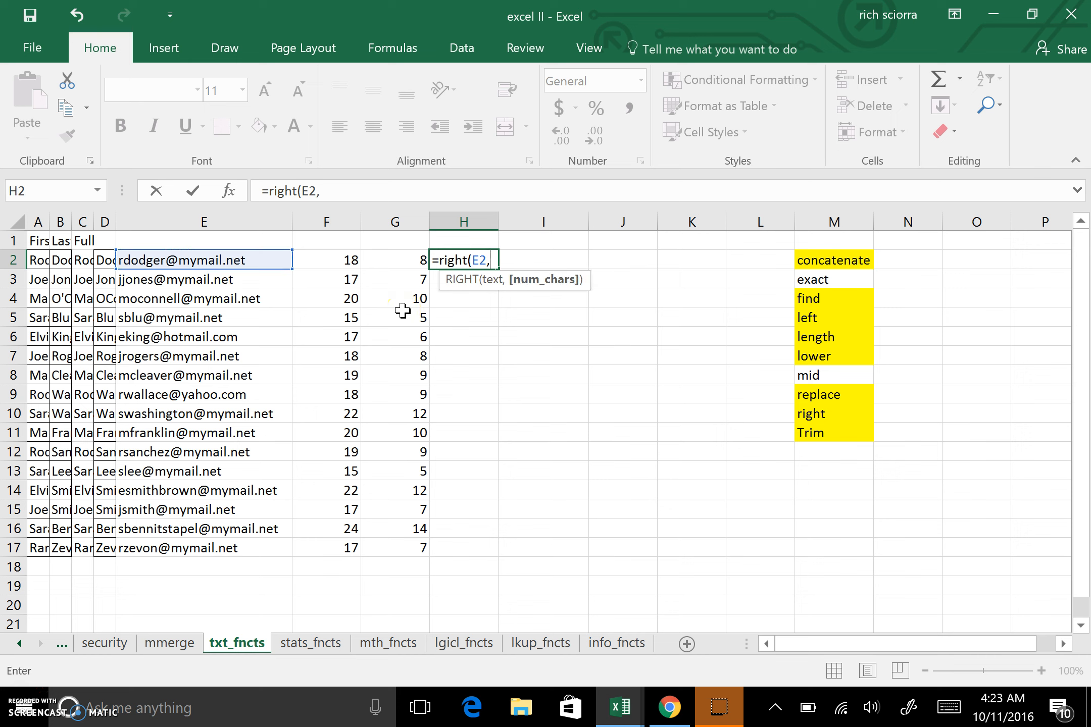
{"action": "left_click", "coordinate": [402, 262]}
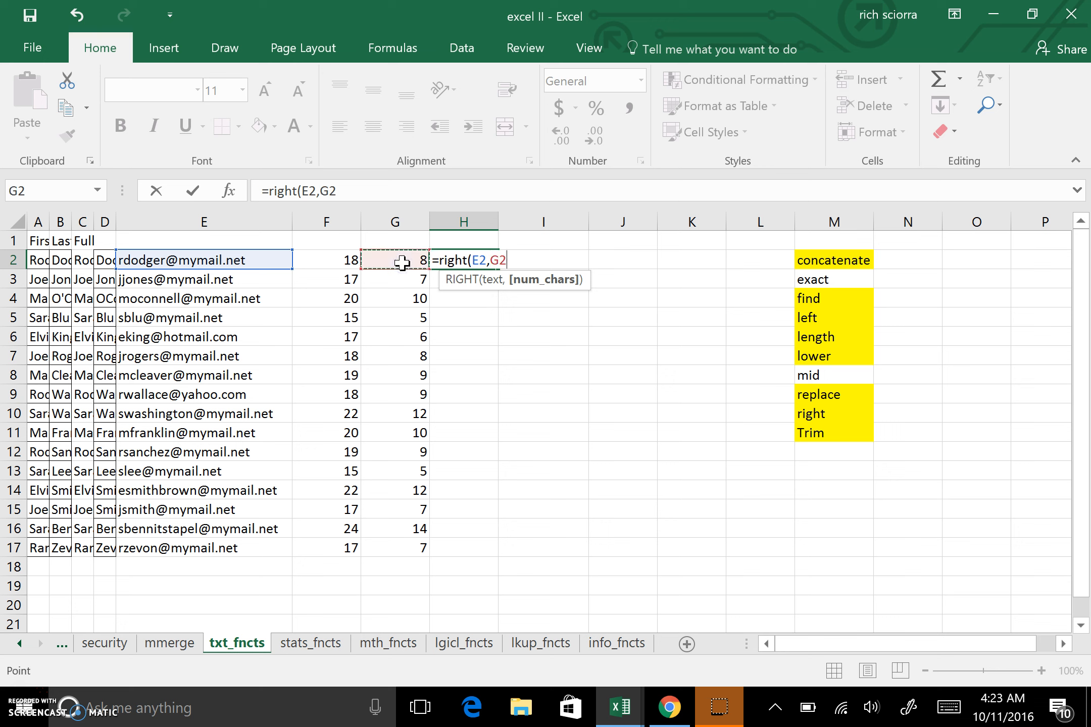
{"action": "key", "text": "Return"}
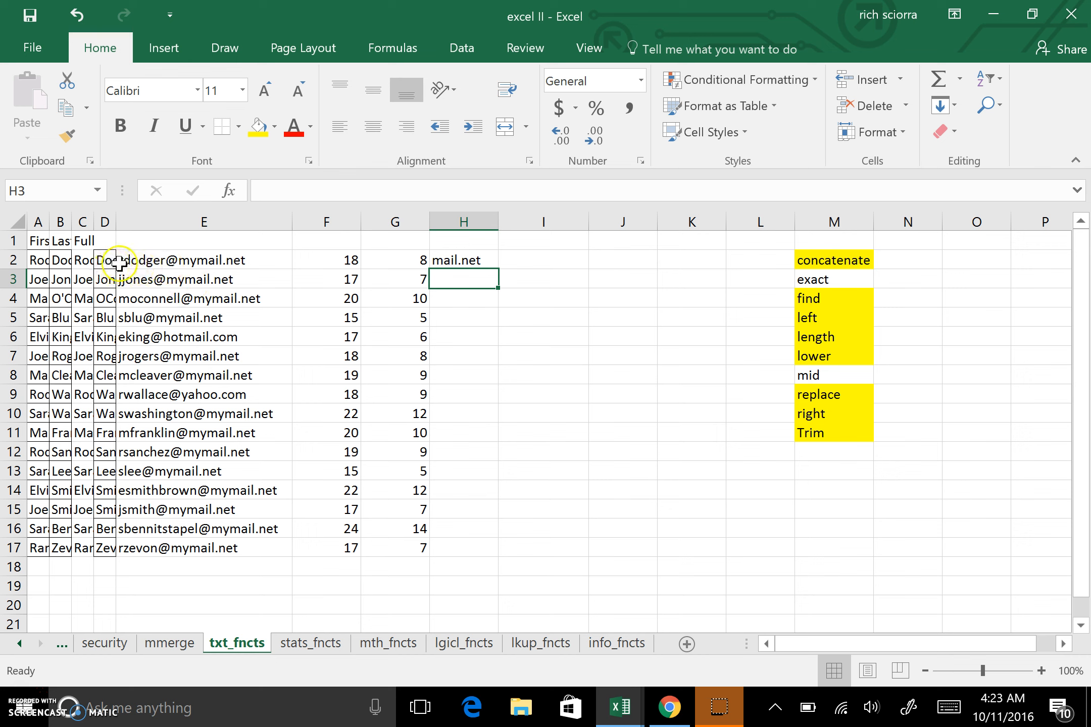
Edit H2's formula to =RIGHT(E2,F2-G2) so it returns the domain.
{"action": "left_click", "coordinate": [451, 260]}
{"action": "left_click", "coordinate": [330, 192]}
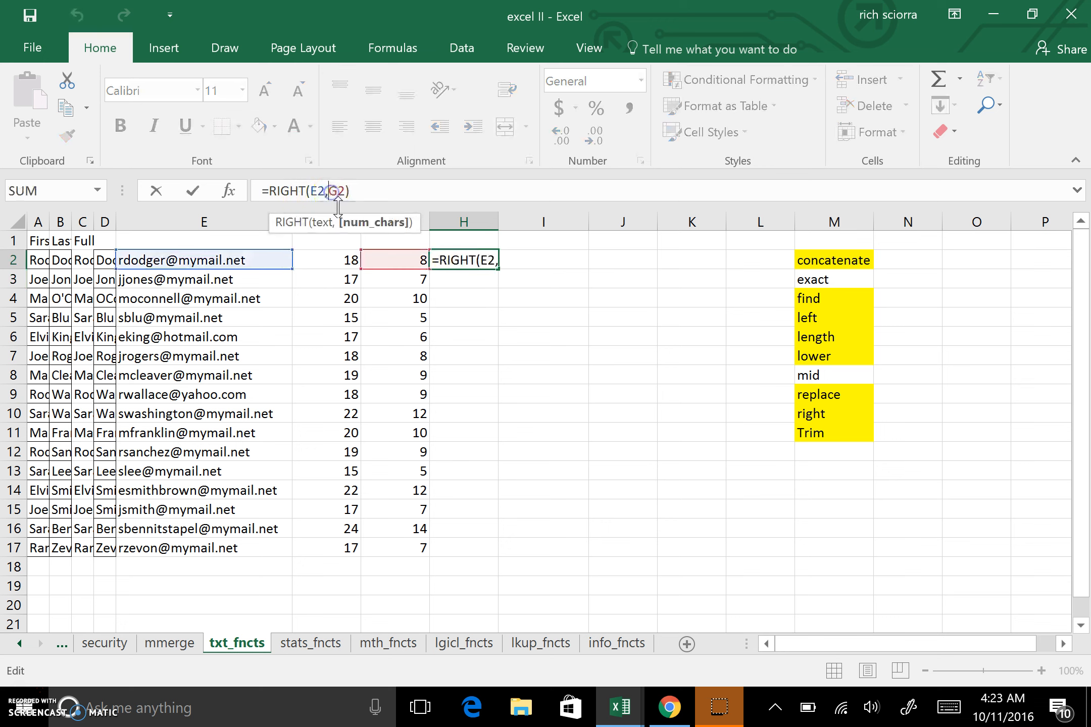
{"action": "left_click", "coordinate": [340, 262]}
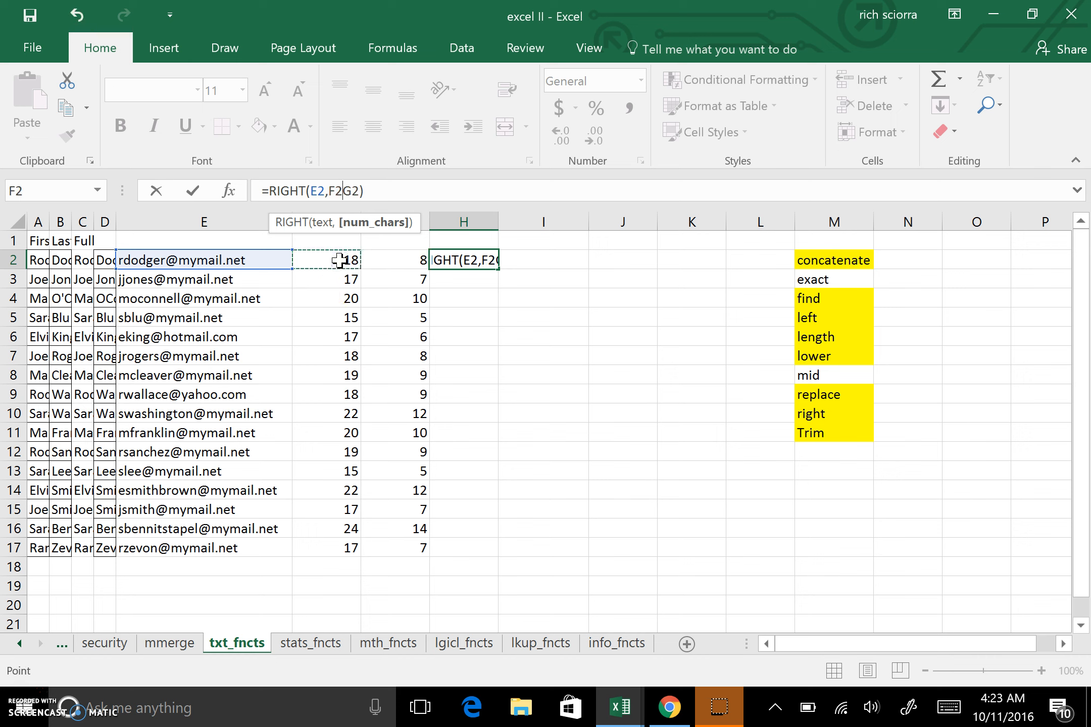
{"action": "type", "text": "-"}
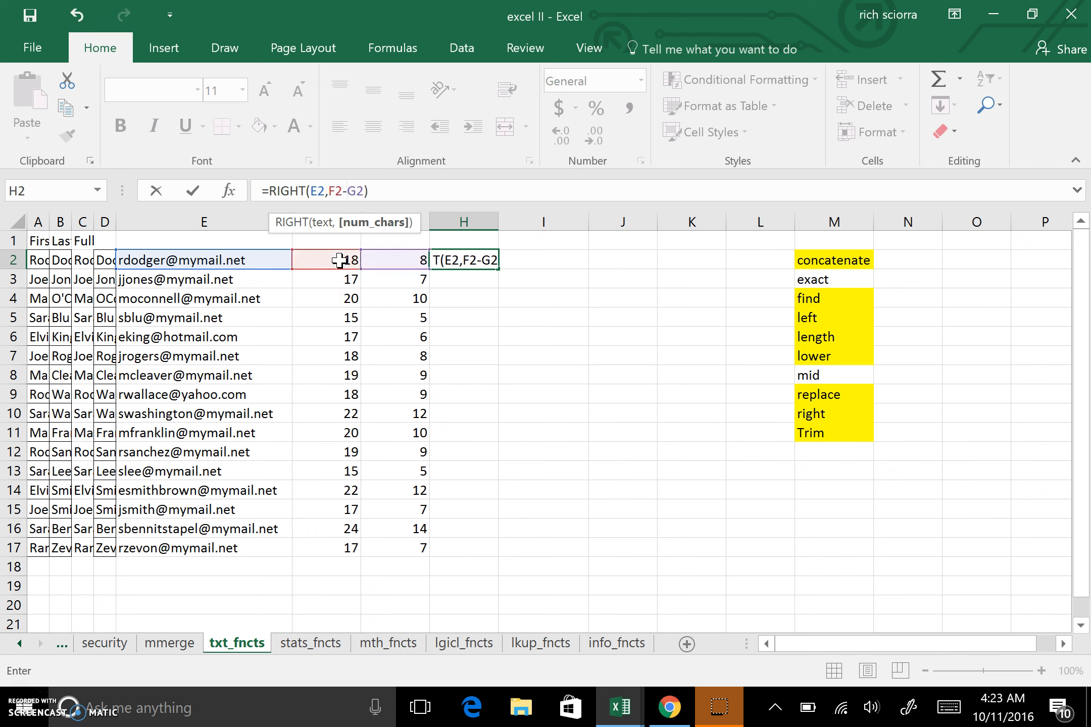
{"action": "key", "text": "Return"}
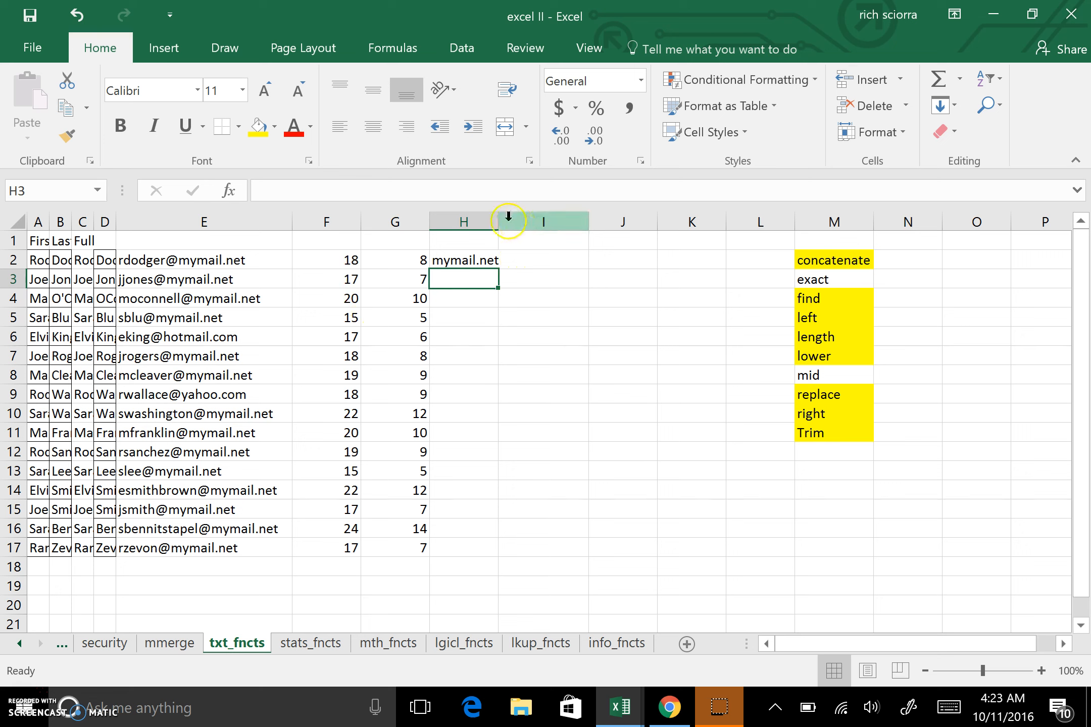
Widen column H and fill the H2 formula down through H17.
{"action": "left_click_drag", "start_coordinate": [499, 223], "coordinate": [523, 222]}
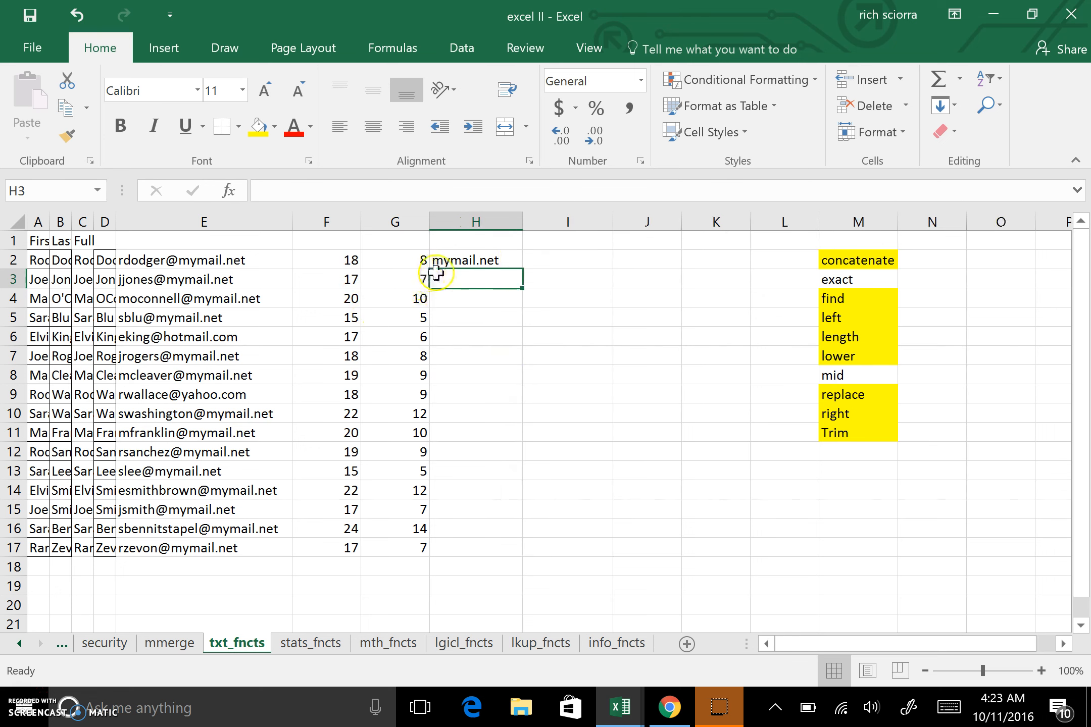
{"action": "left_click", "coordinate": [497, 257]}
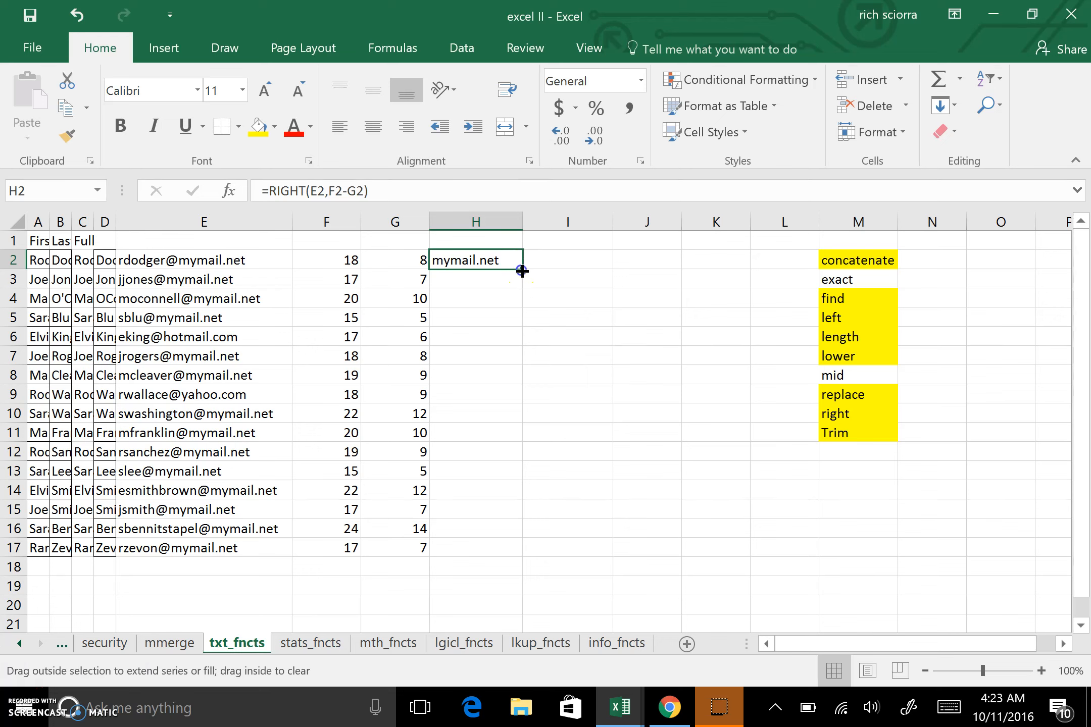
{"action": "double_click", "coordinate": [522, 272]}
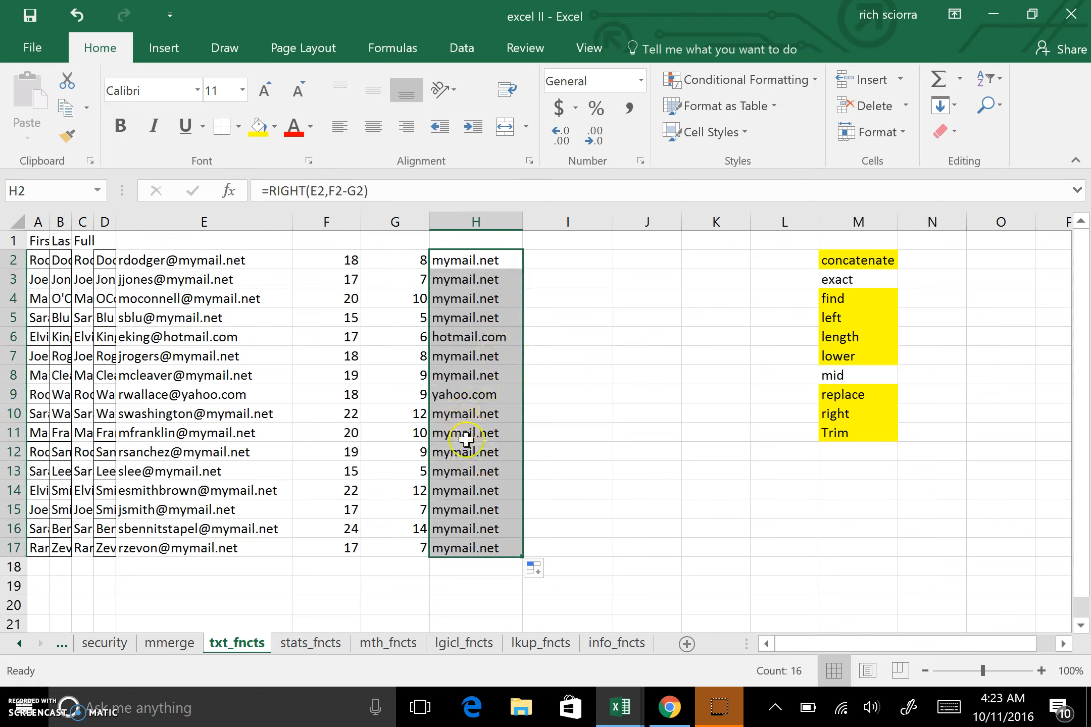
Change H2's formula to =RIGHT(E2,F2-G2+1) to include the @ sign and fill it down through H17.
{"action": "left_click", "coordinate": [467, 265]}
{"action": "left_click", "coordinate": [372, 194]}
{"action": "type", "text": "+"}
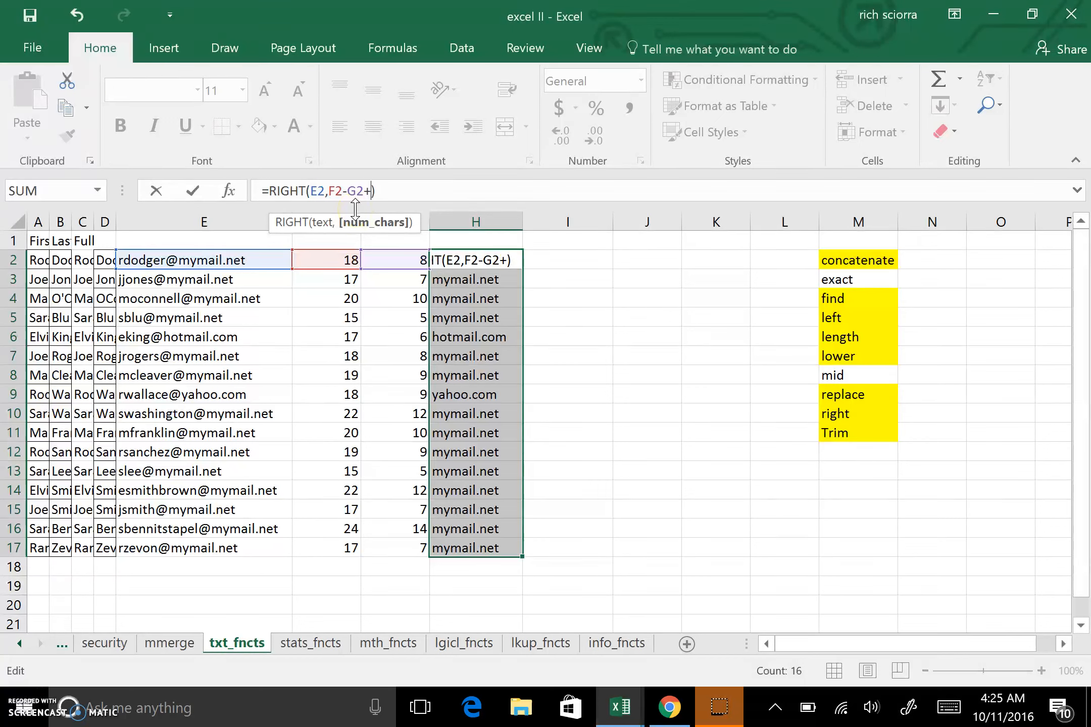
{"action": "type", "text": "1"}
{"action": "key", "text": "Return"}
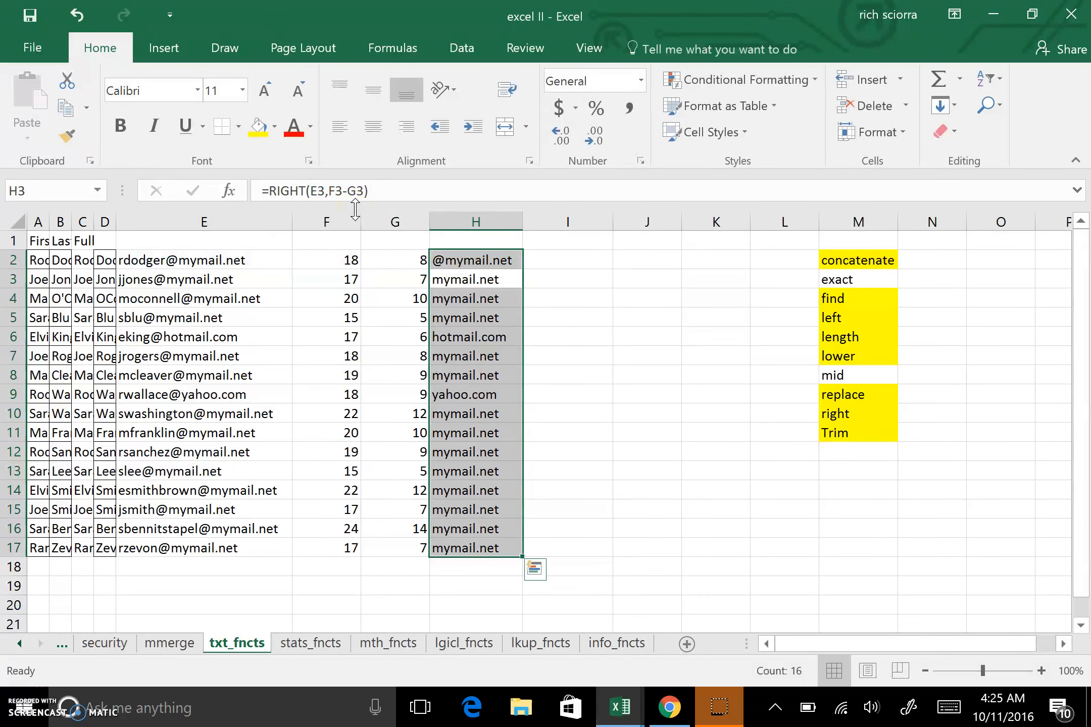
{"action": "left_click", "coordinate": [519, 260]}
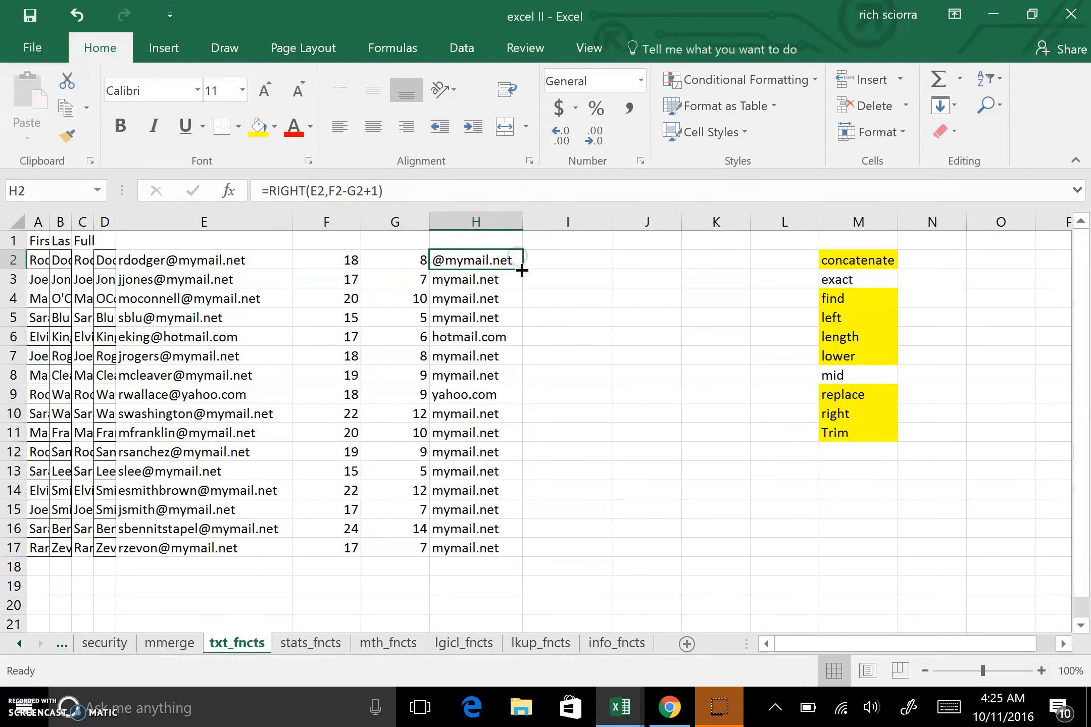
{"action": "double_click", "coordinate": [522, 270]}
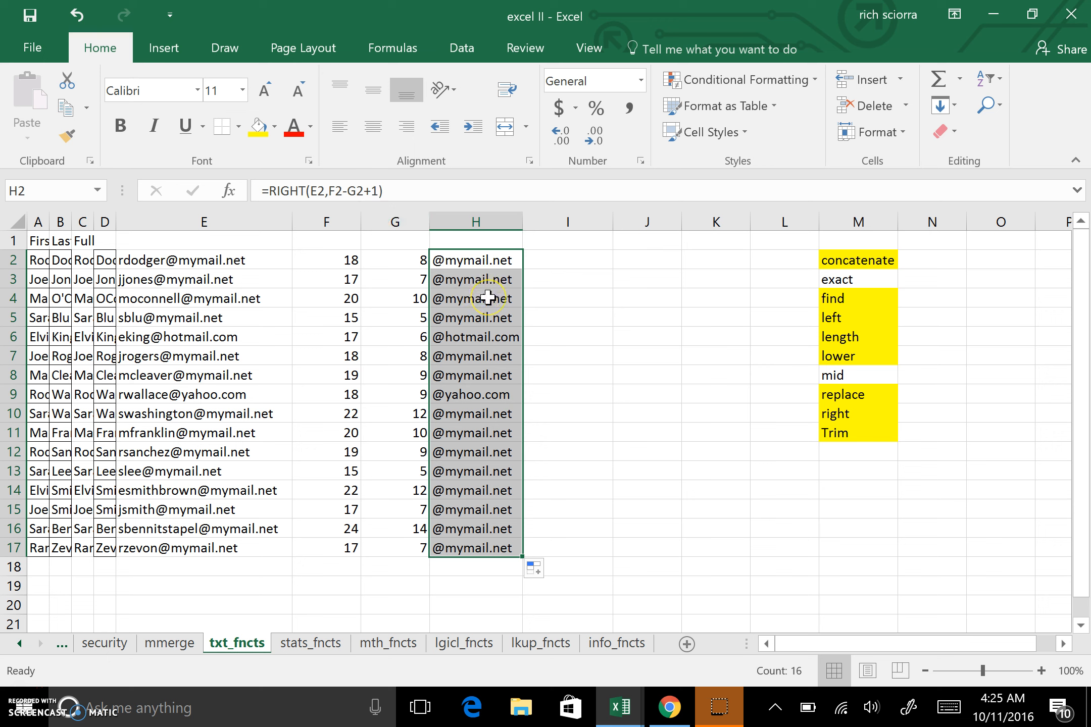
{"action": "left_click", "coordinate": [851, 279]}
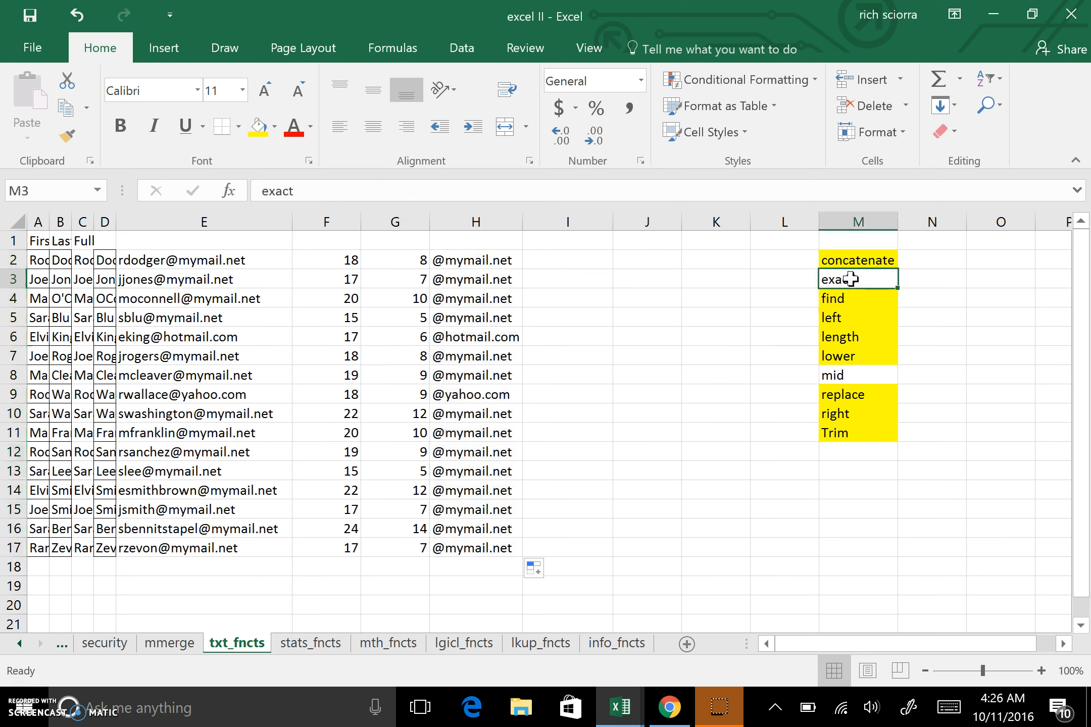
{"action": "left_click", "coordinate": [860, 377]}
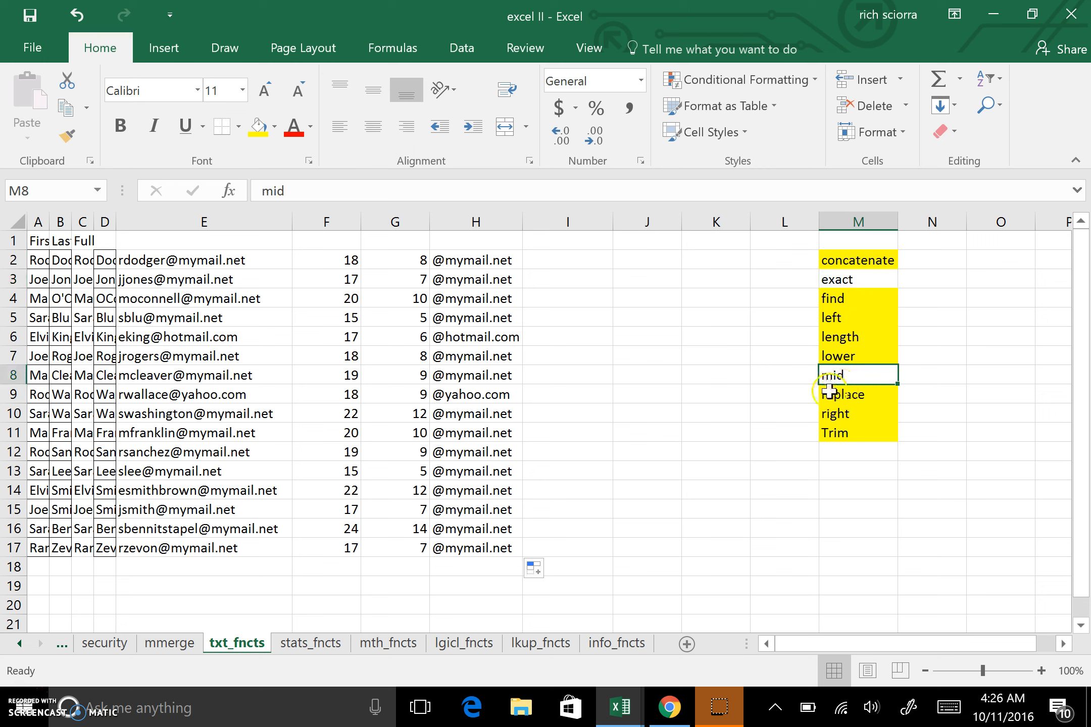